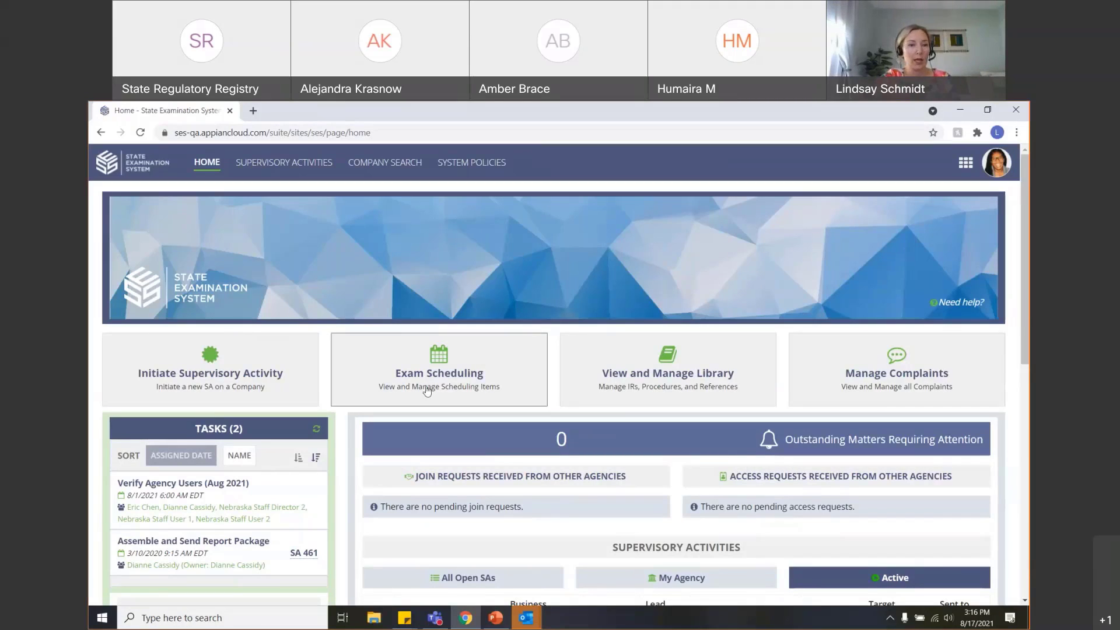
Open the agency's user list and start Update Roles and Groups for the examiner added on 8/9/2019.
scroll(391, 395, "down", 1)
scroll(373, 419, "down", 1)
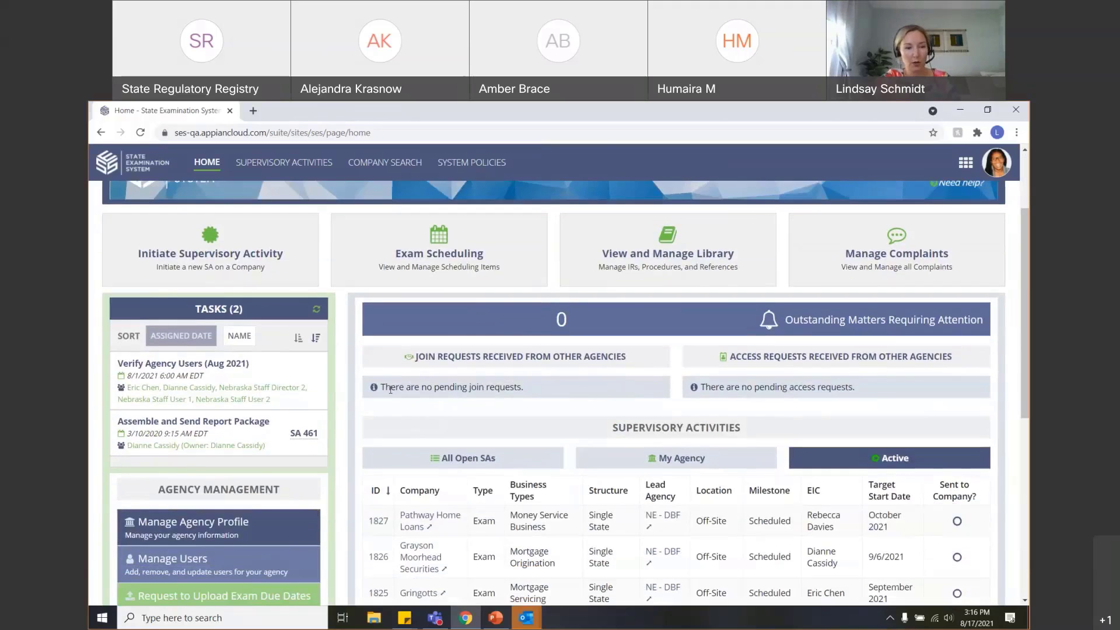
left_click(199, 564)
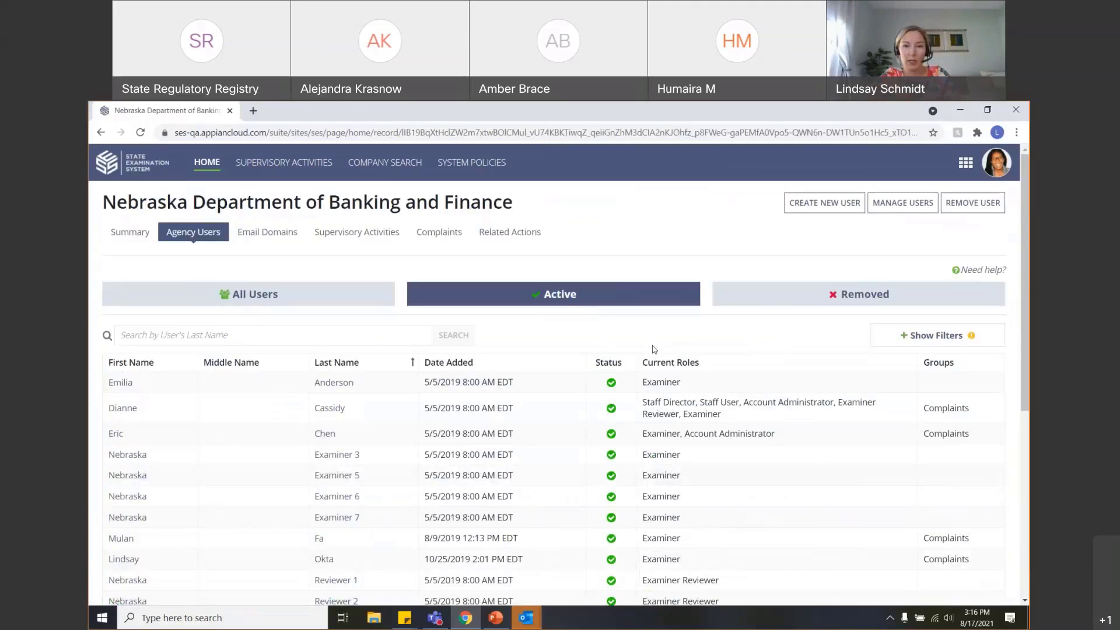
scroll(655, 349, "down", 1)
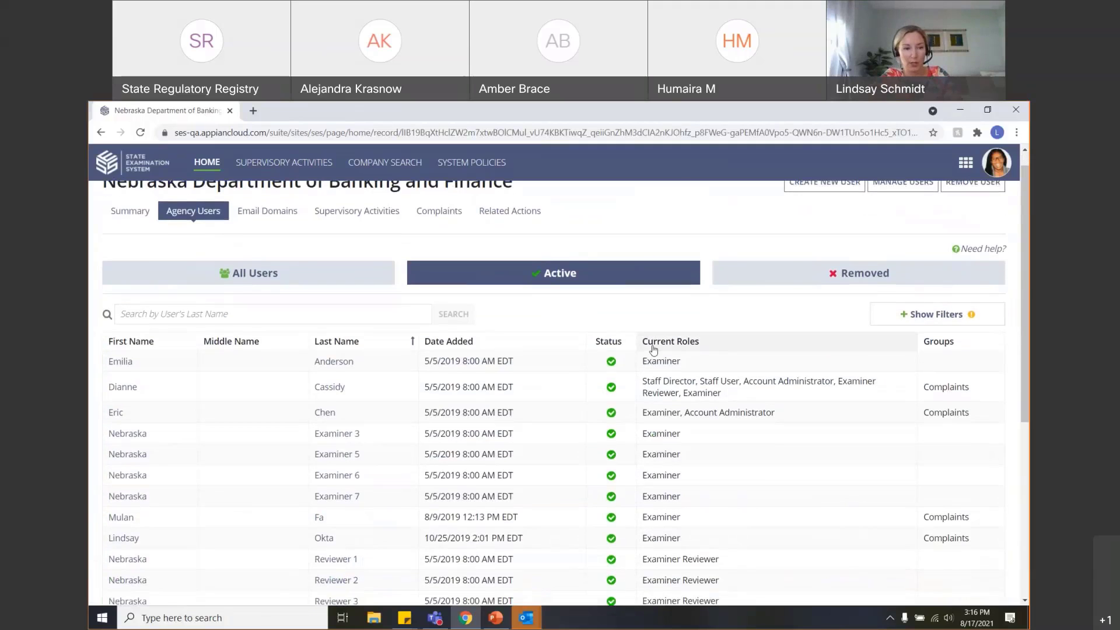
mouse_move(120, 517)
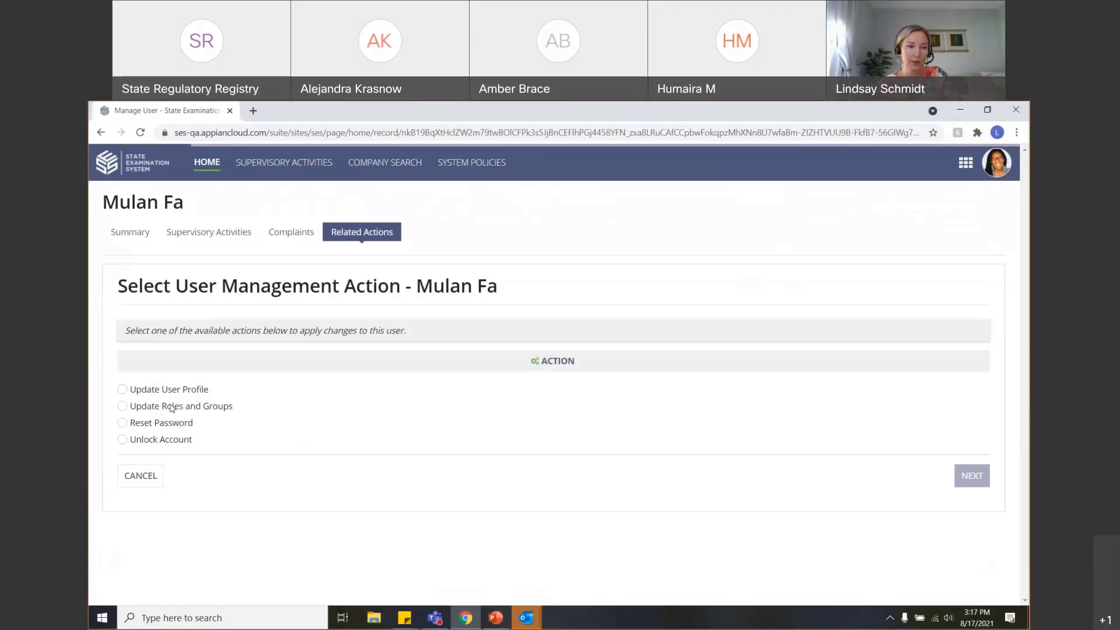
left_click(229, 405)
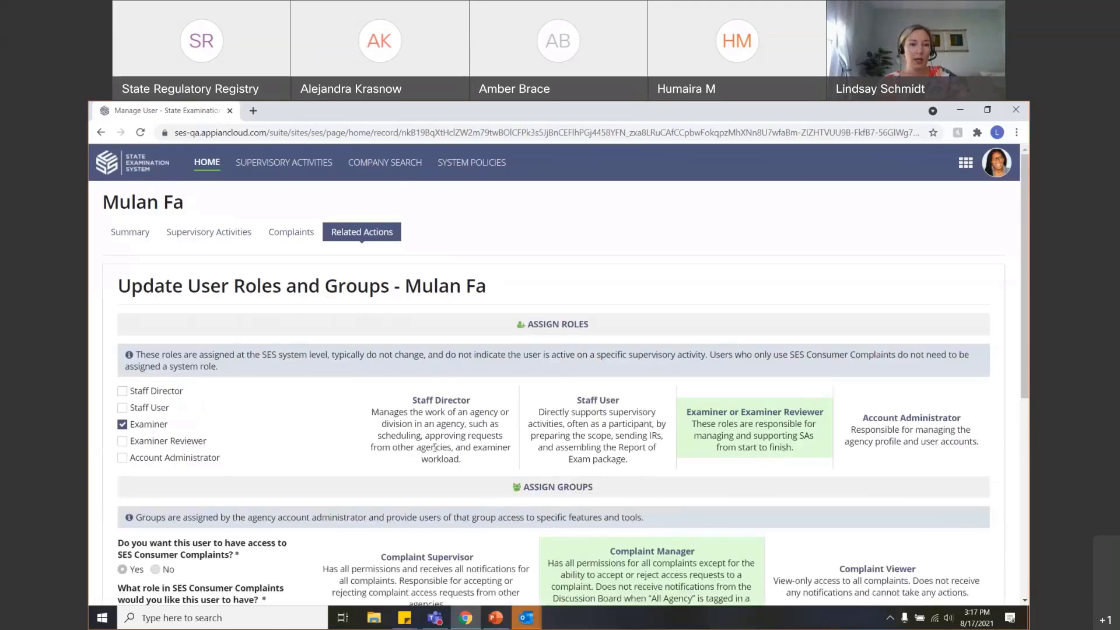
Remove the user's Examiner role and set their SES Consumer Complaints role to Supervisor.
scroll(435, 447, "down", 1)
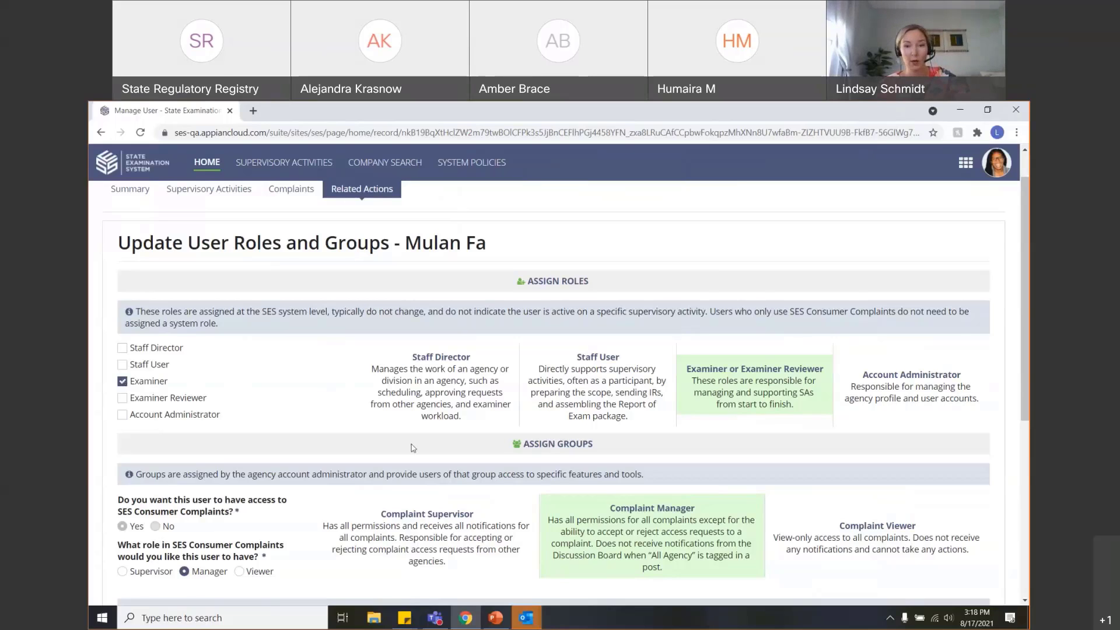
scroll(413, 448, "down", 1)
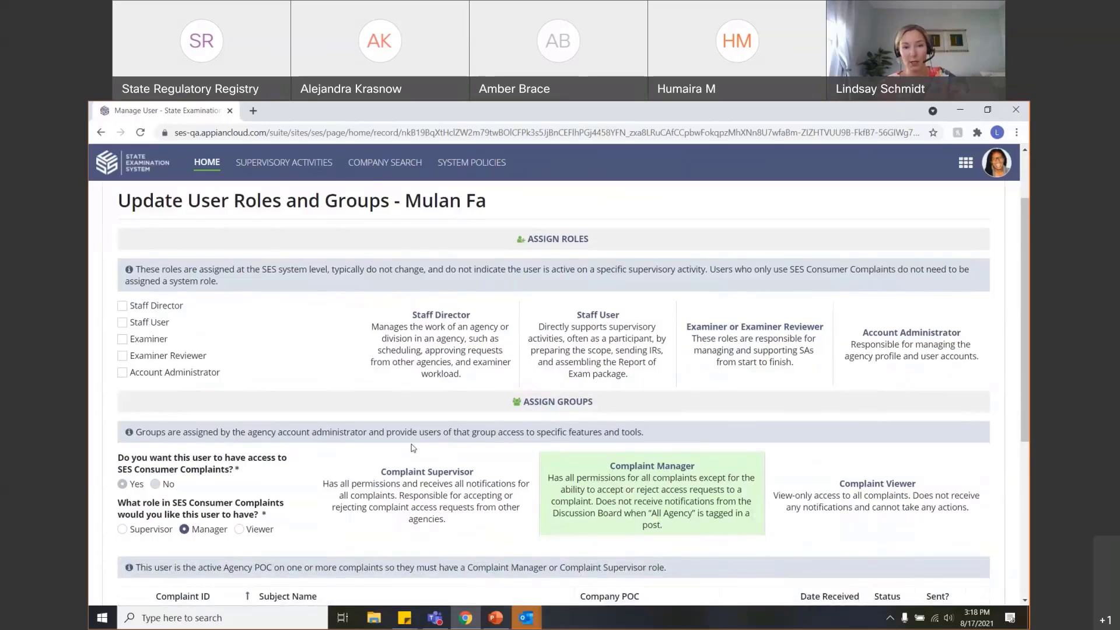
scroll(413, 448, "down", 1)
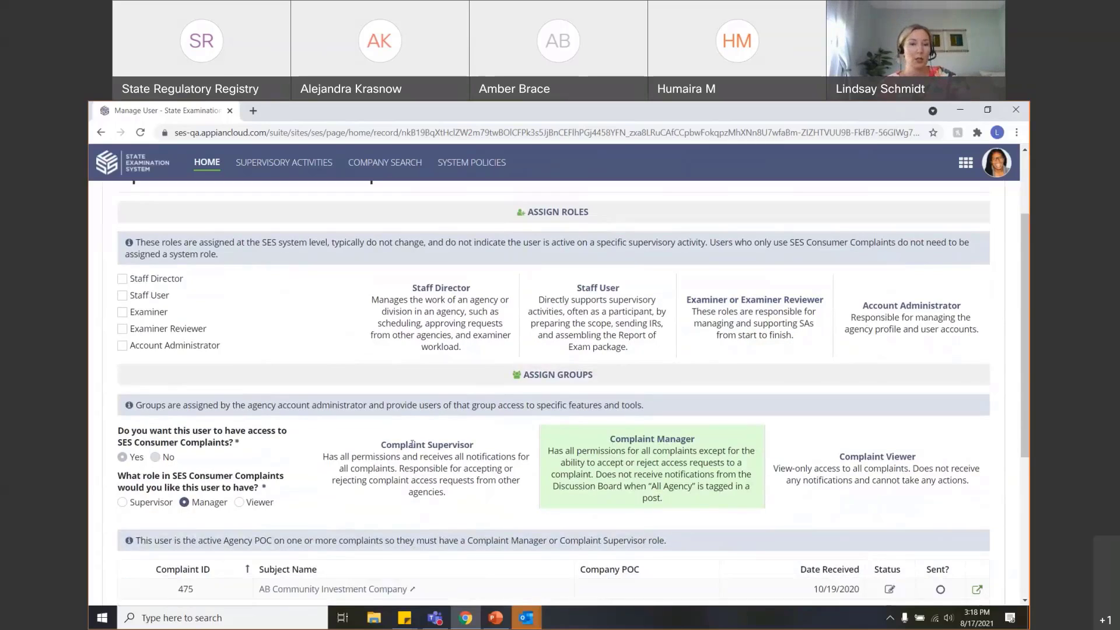
scroll(413, 445, "down", 1)
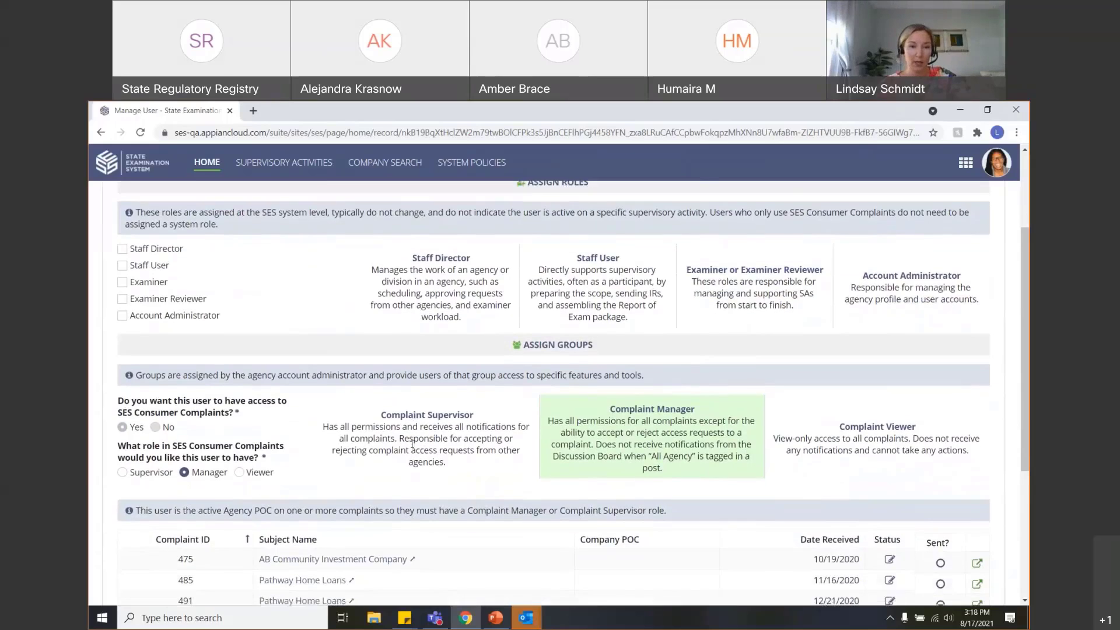
scroll(413, 444, "down", 1)
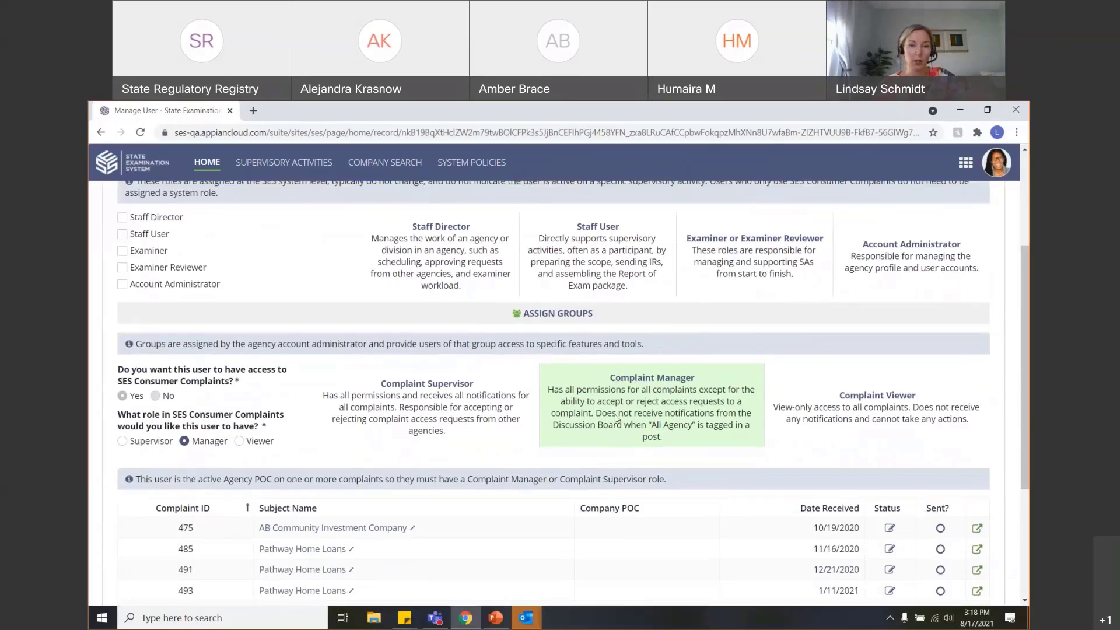
left_click(122, 441)
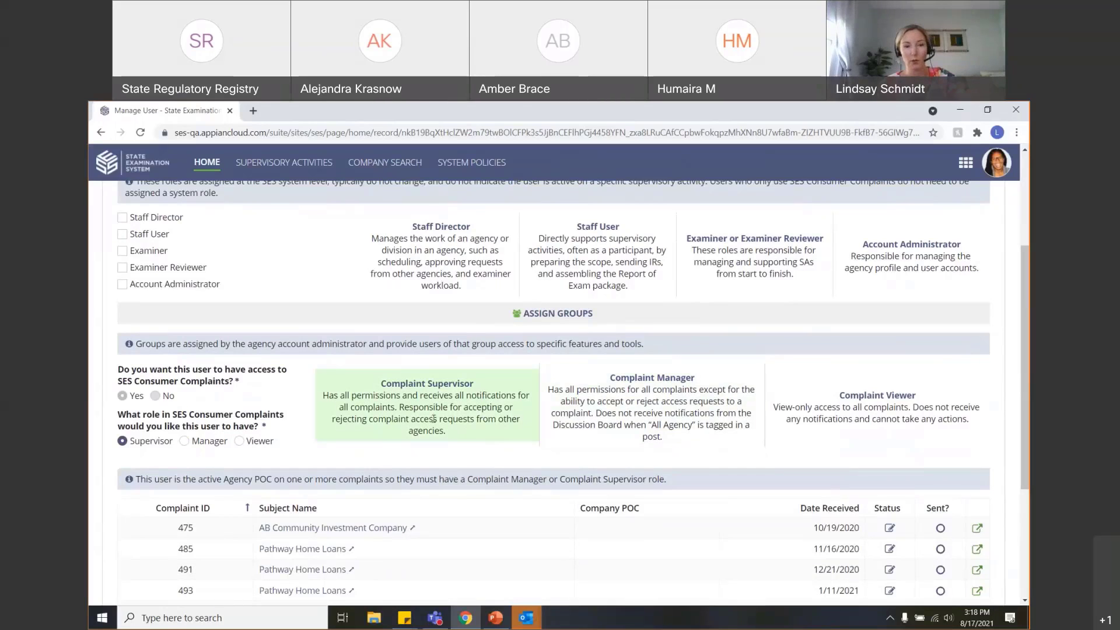
Examine the complaints on which this user is the active Agency POC, alongside the assigned complaint role.
scroll(528, 424, "down", 1)
scroll(528, 424, "down", 3)
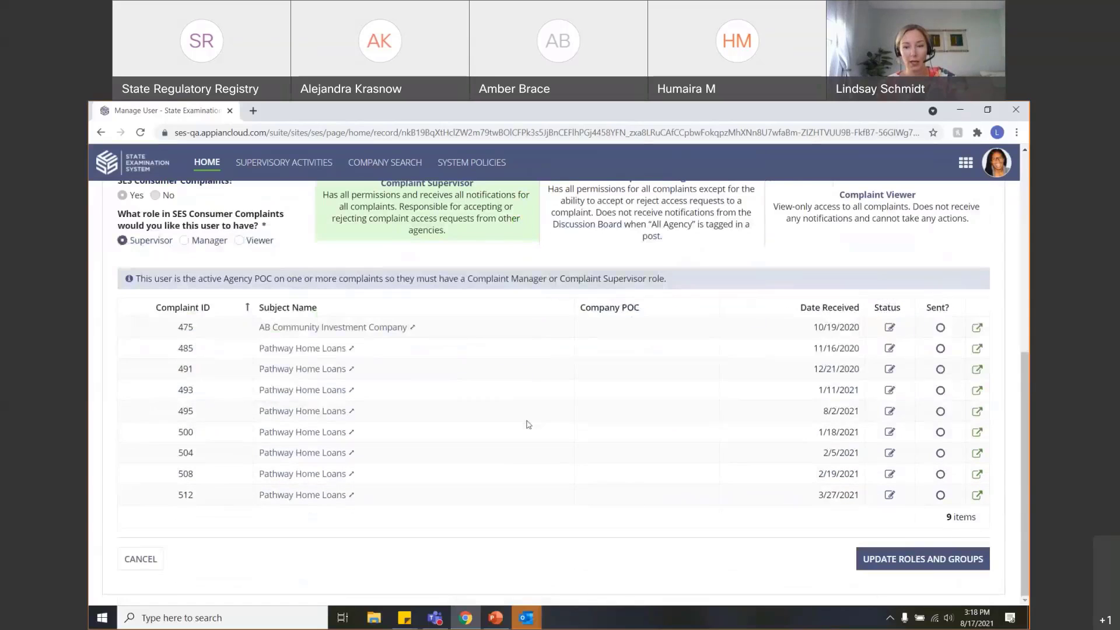
scroll(568, 508, "up", 2)
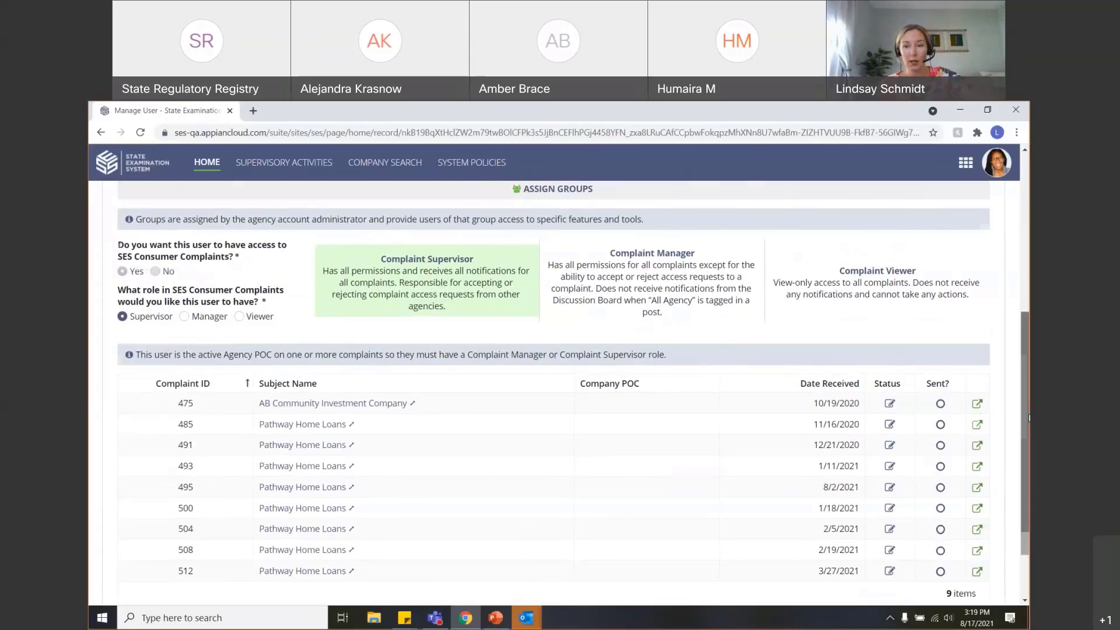
scroll(1022, 394, "down", 1)
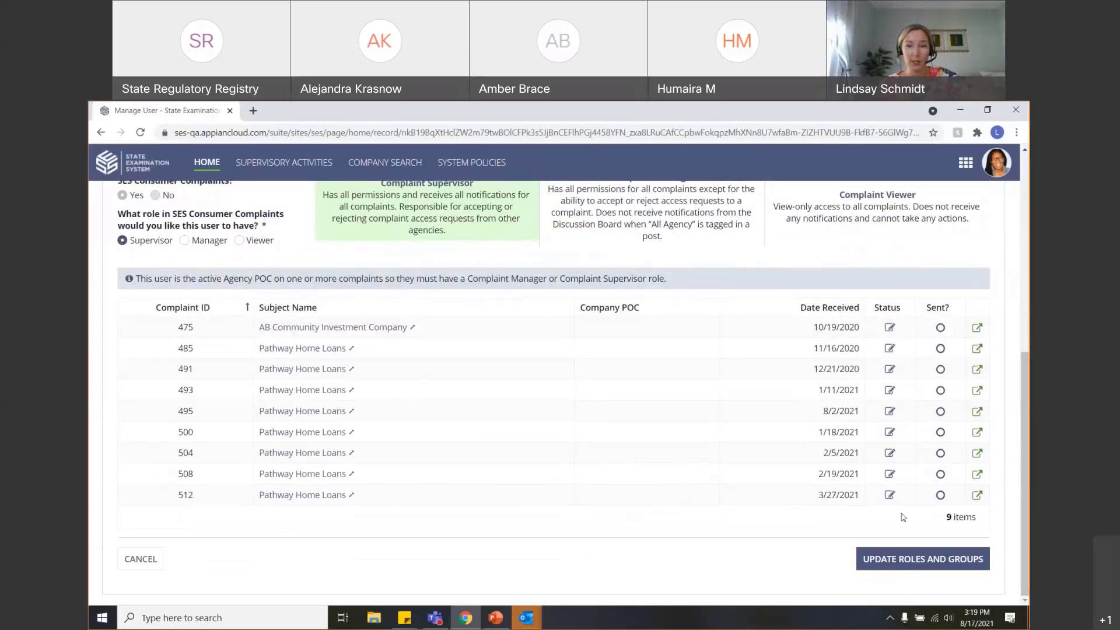
scroll(1028, 424, "up", 1)
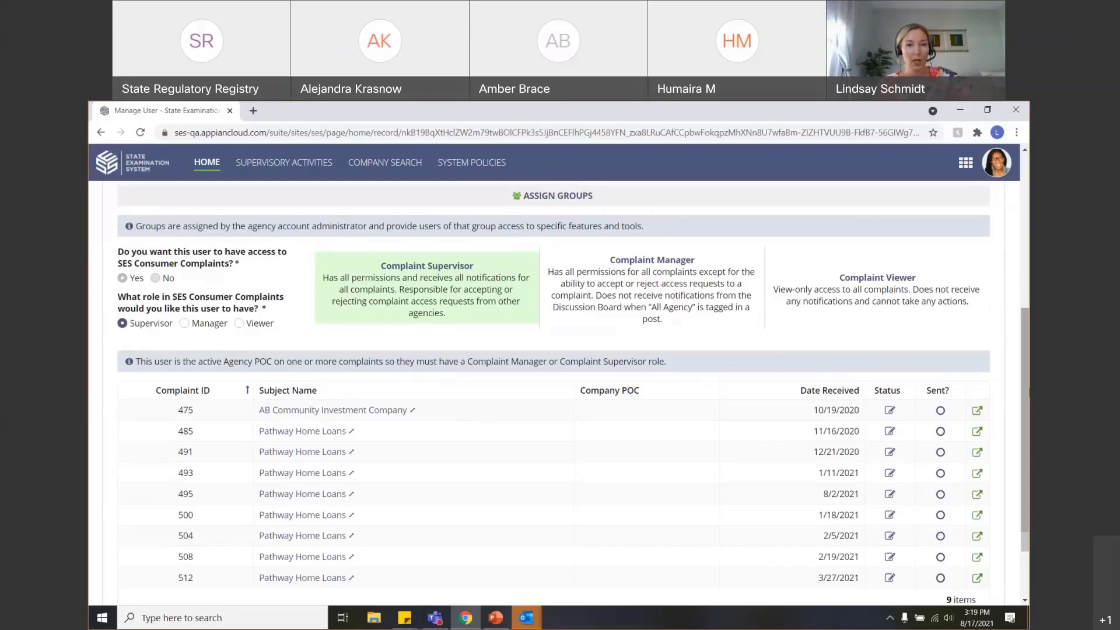
mouse_move(1026, 392)
left_mouse_down()
mouse_move(1027, 417)
mouse_move(1026, 381)
left_mouse_up()
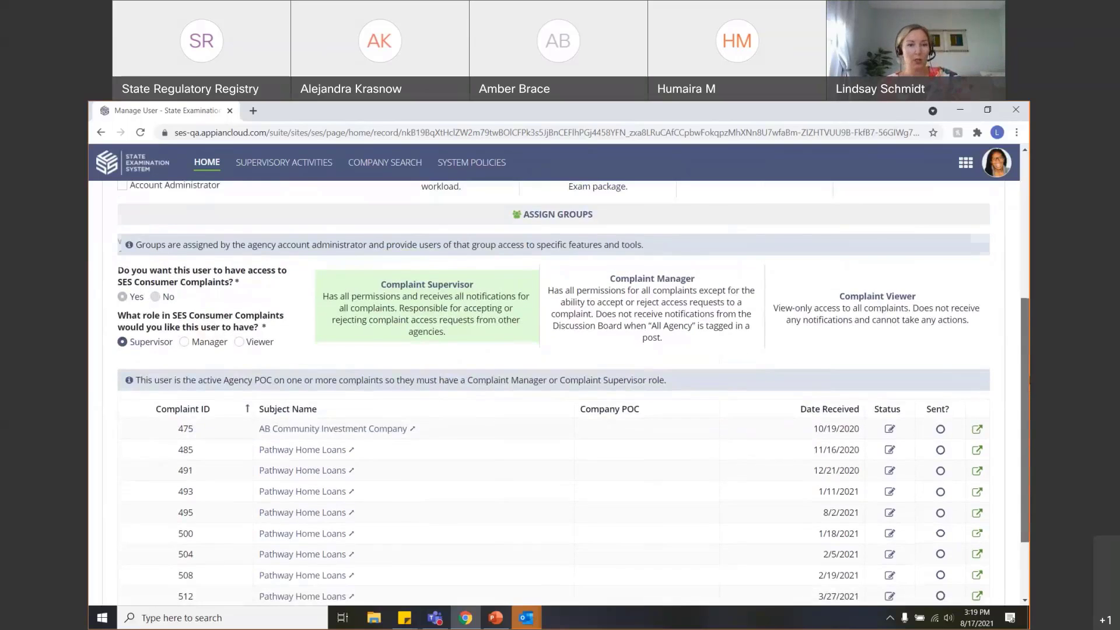
scroll(957, 513, "down", 2)
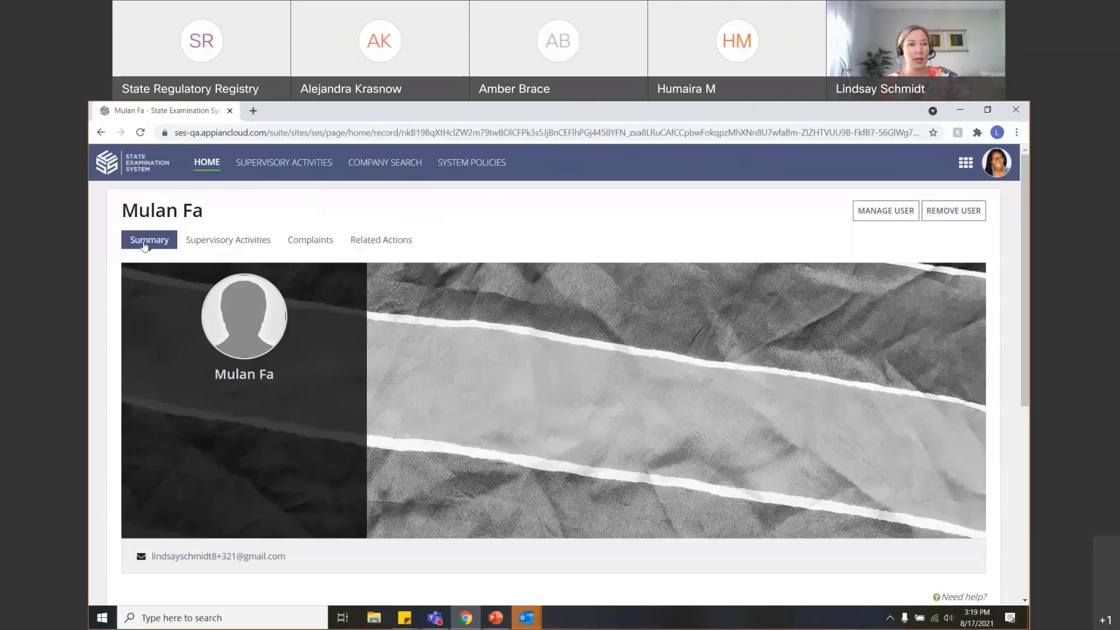
Go from the home page to the agency's complaints list and show its filters.
left_click(207, 164)
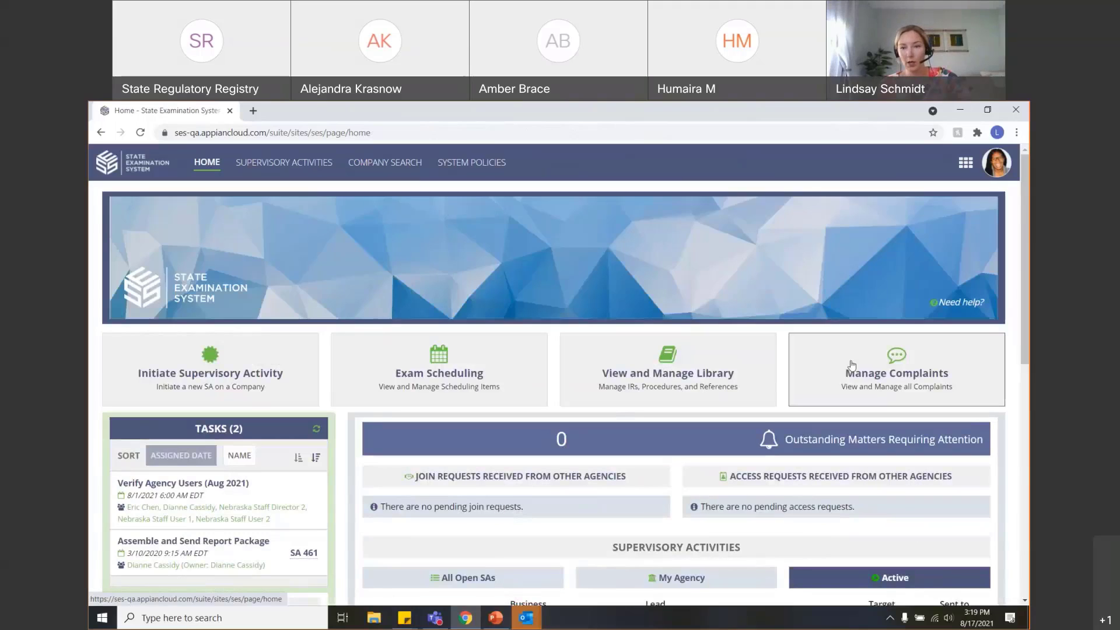
left_click(853, 366)
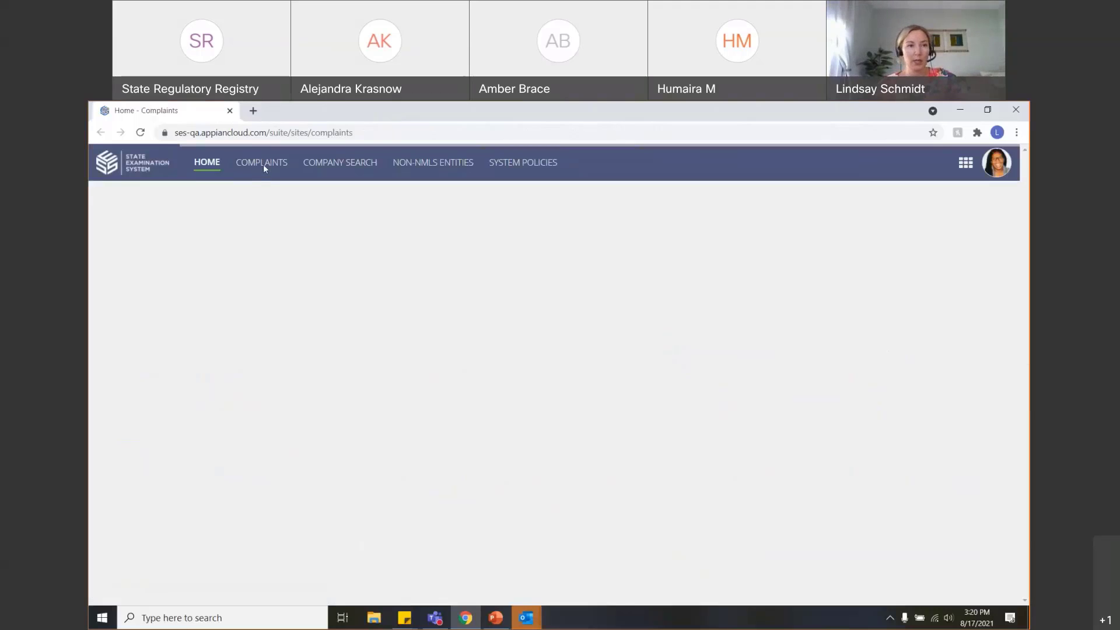
left_click(263, 163)
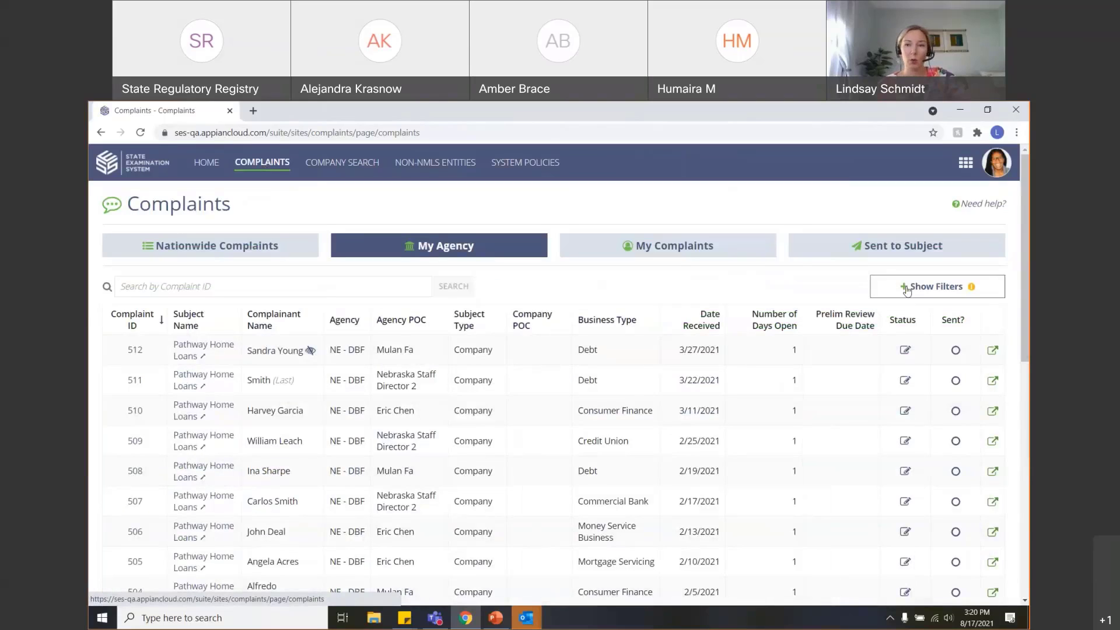
left_click(907, 289)
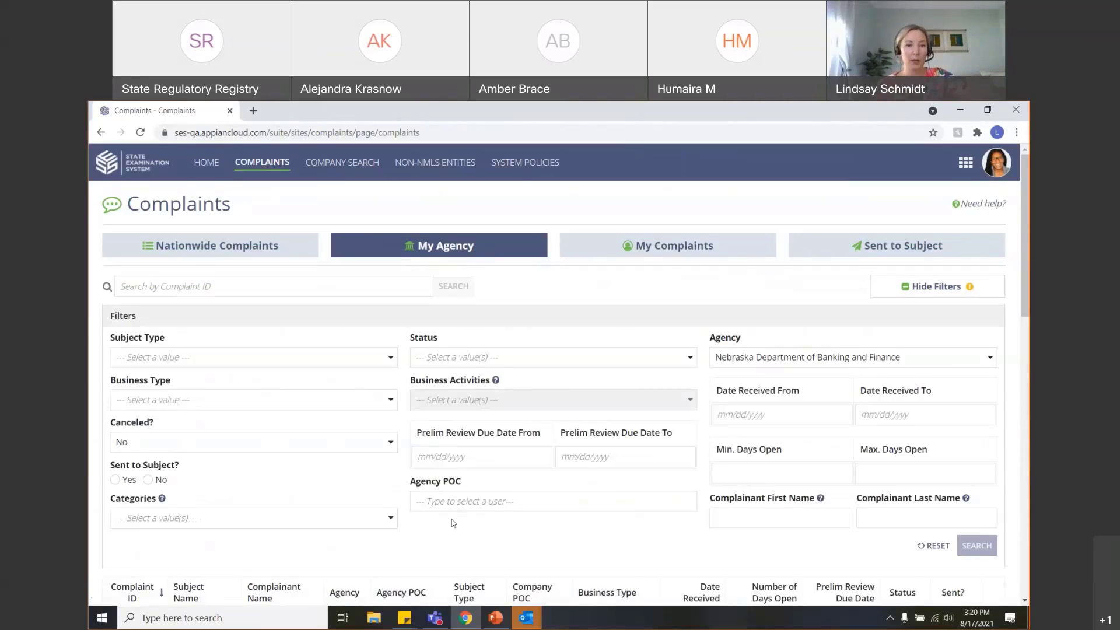
scroll(453, 522, "down", 1)
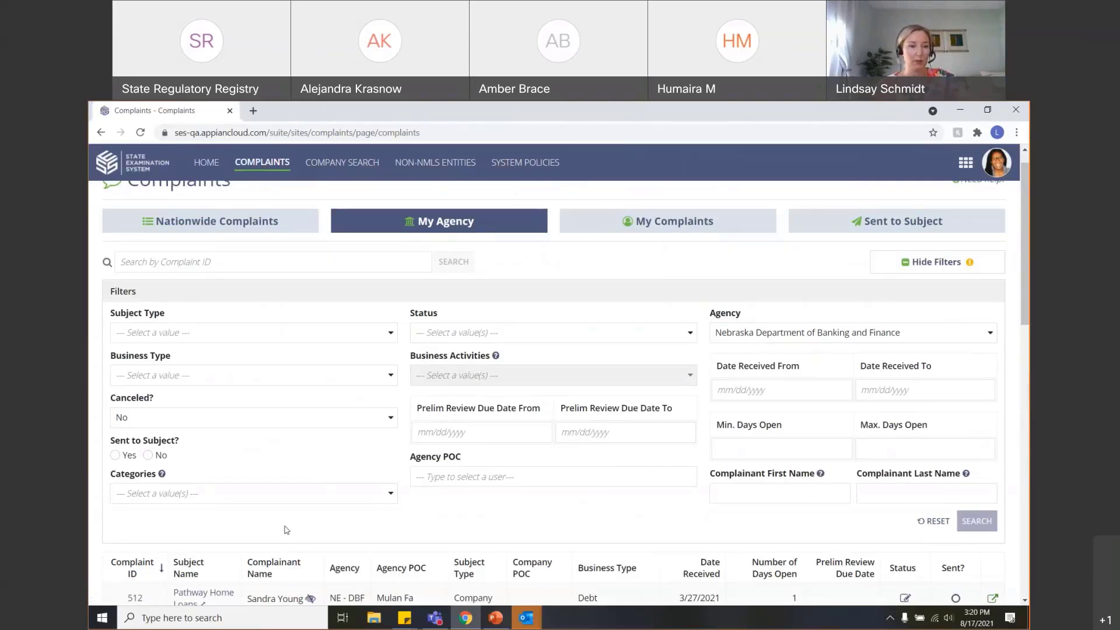
Filter the agency's complaints by the Mortgage Servicing business type.
left_click(296, 493)
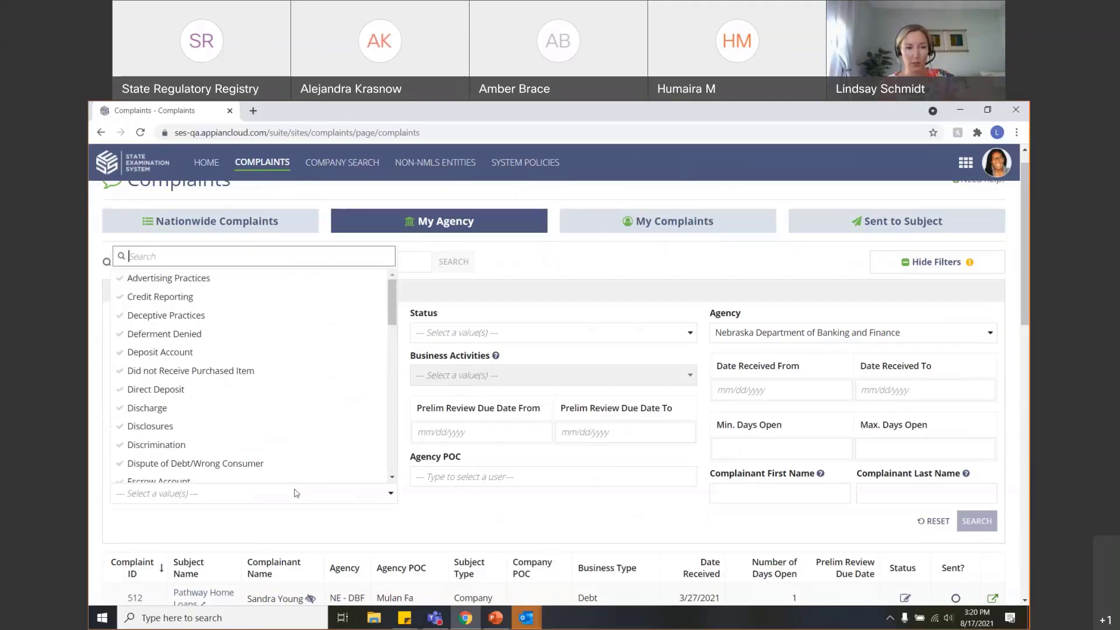
left_click(296, 493)
left_click(391, 375)
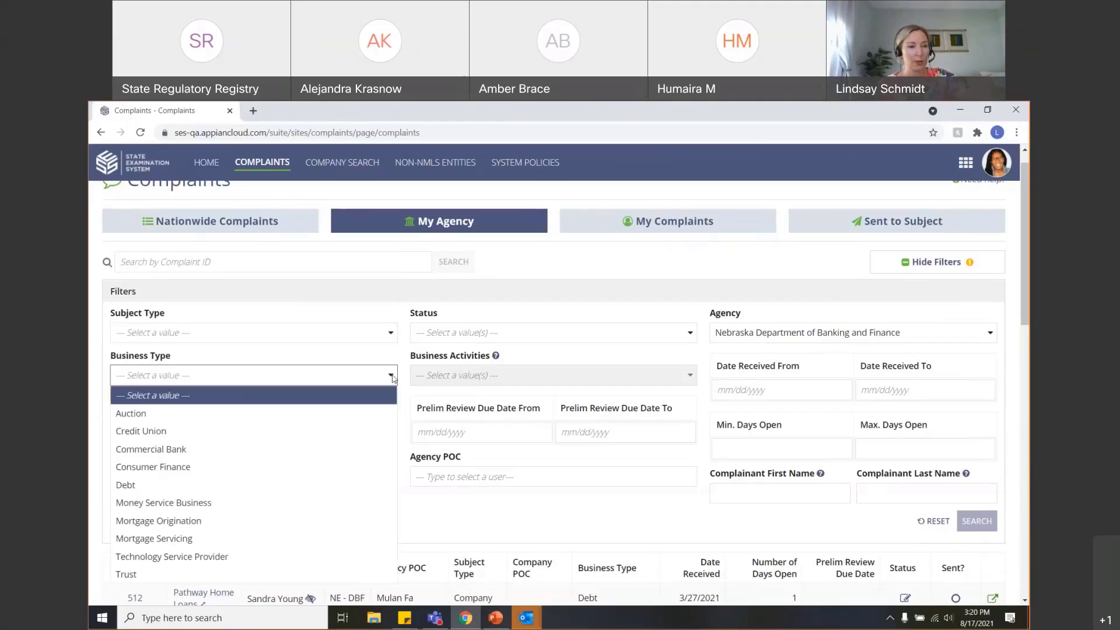
left_click(247, 538)
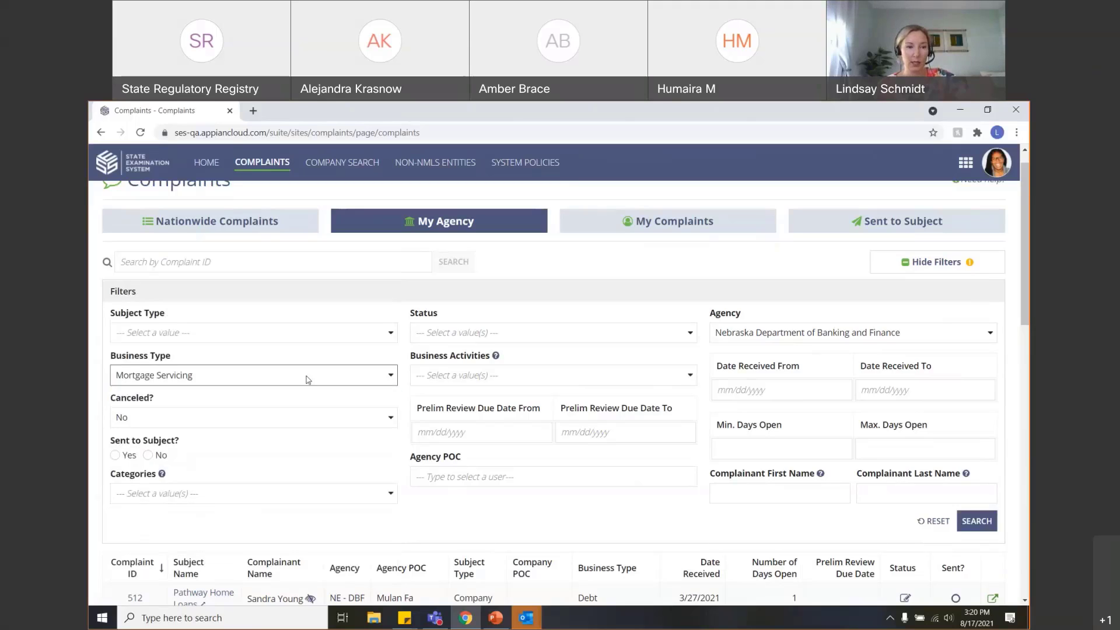
Try the business activities Mortgage loan modifications, Mortgage loan purchasing, Reverse mortgage servicing and Short sale in the filter, and clear the selection.
left_click(543, 379)
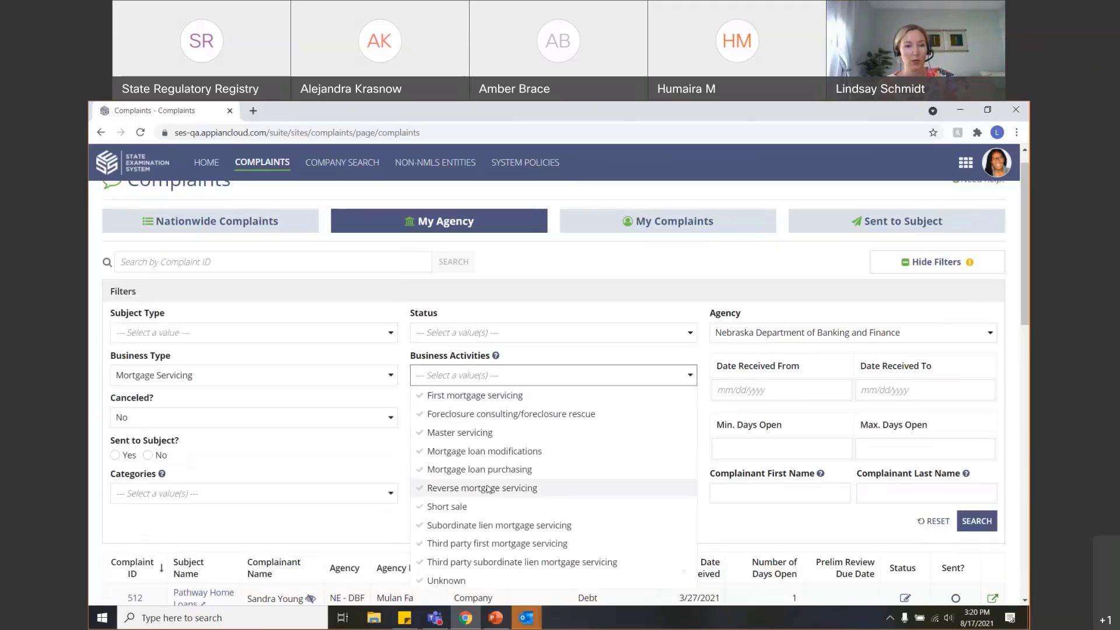
left_click(479, 451)
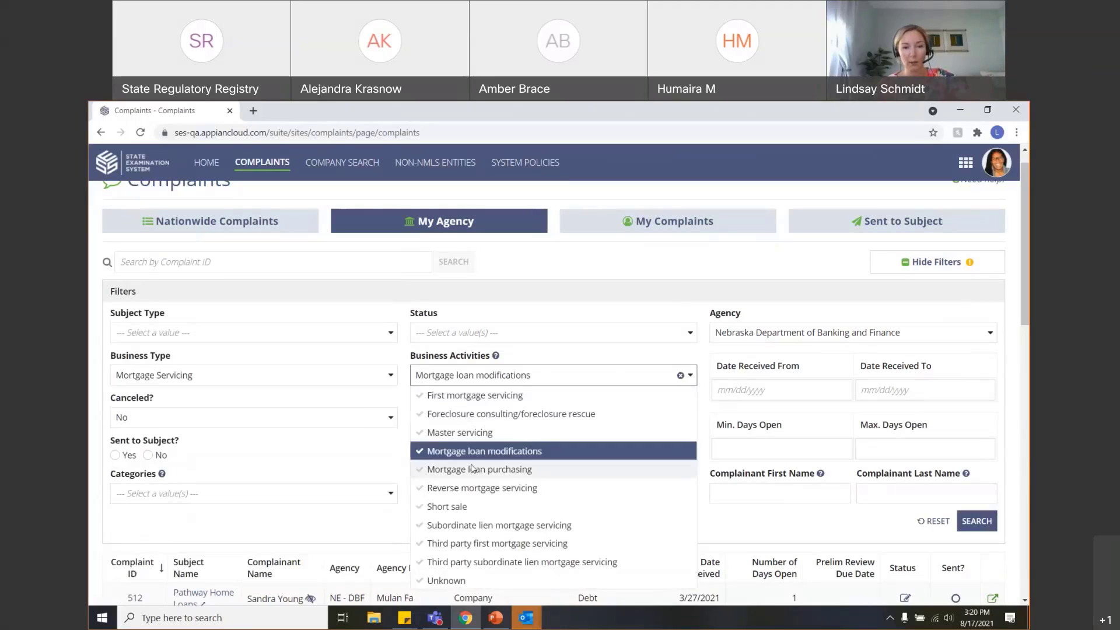
left_click(476, 469)
left_click(473, 489)
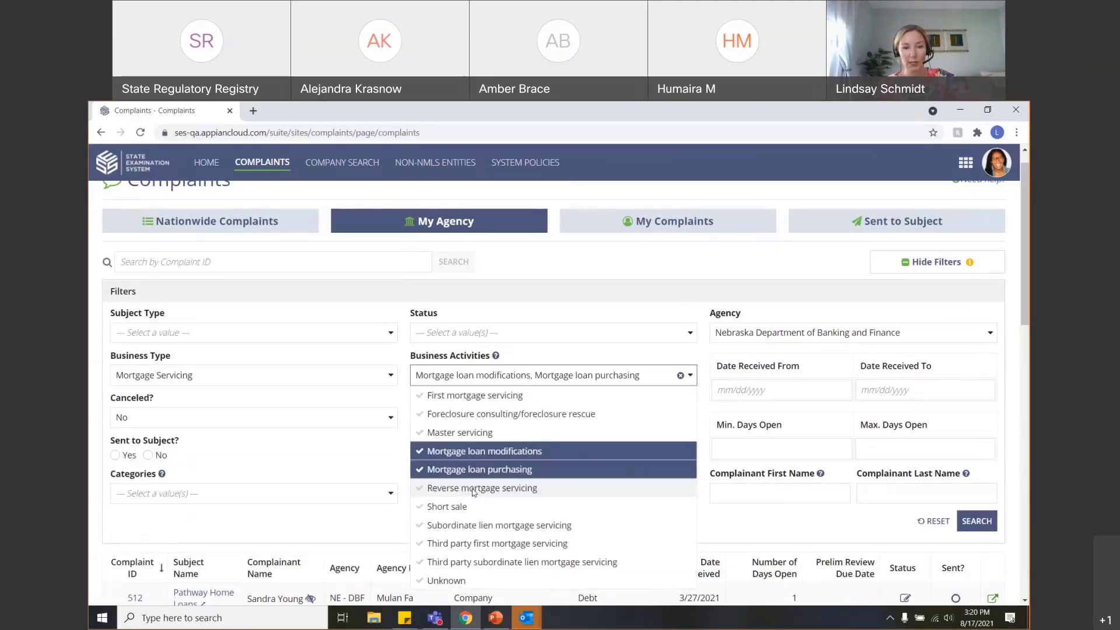
left_click(467, 506)
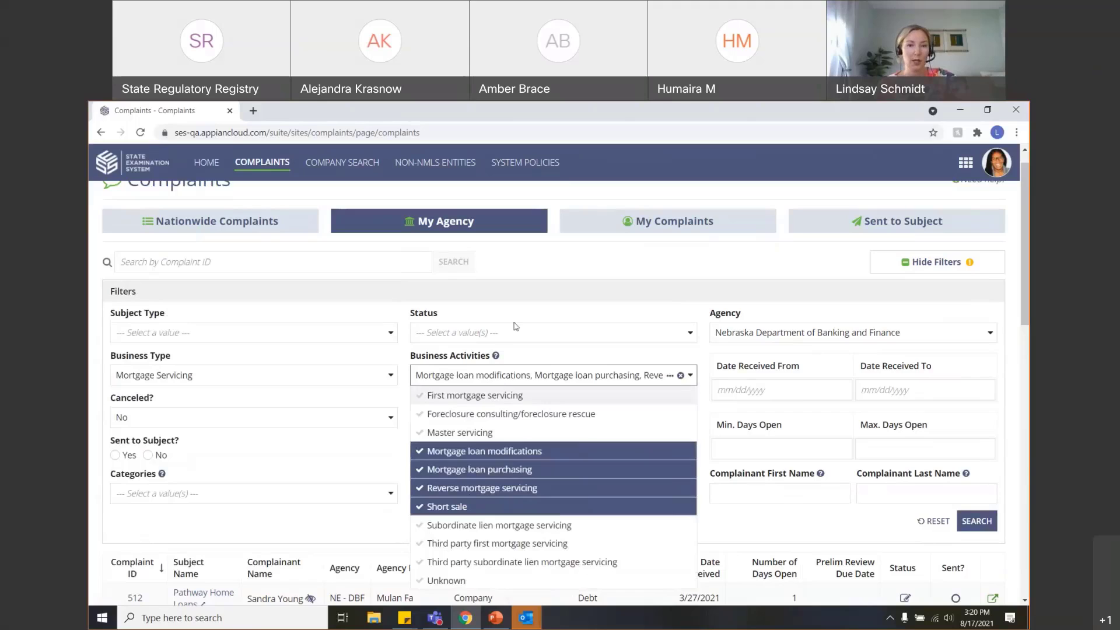
left_click(681, 375)
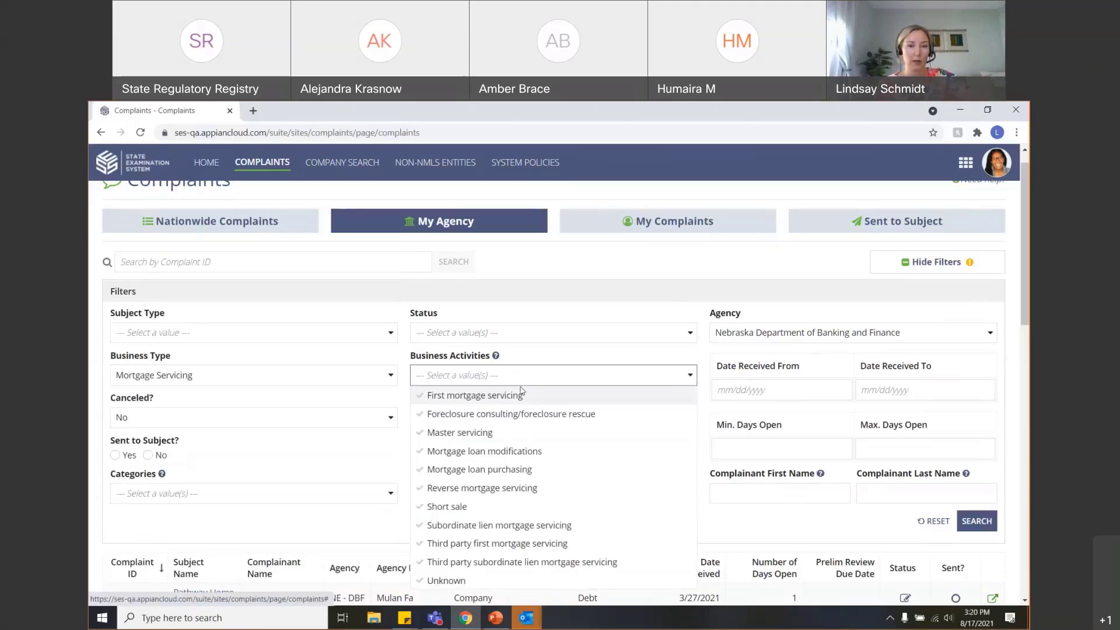
left_click(269, 481)
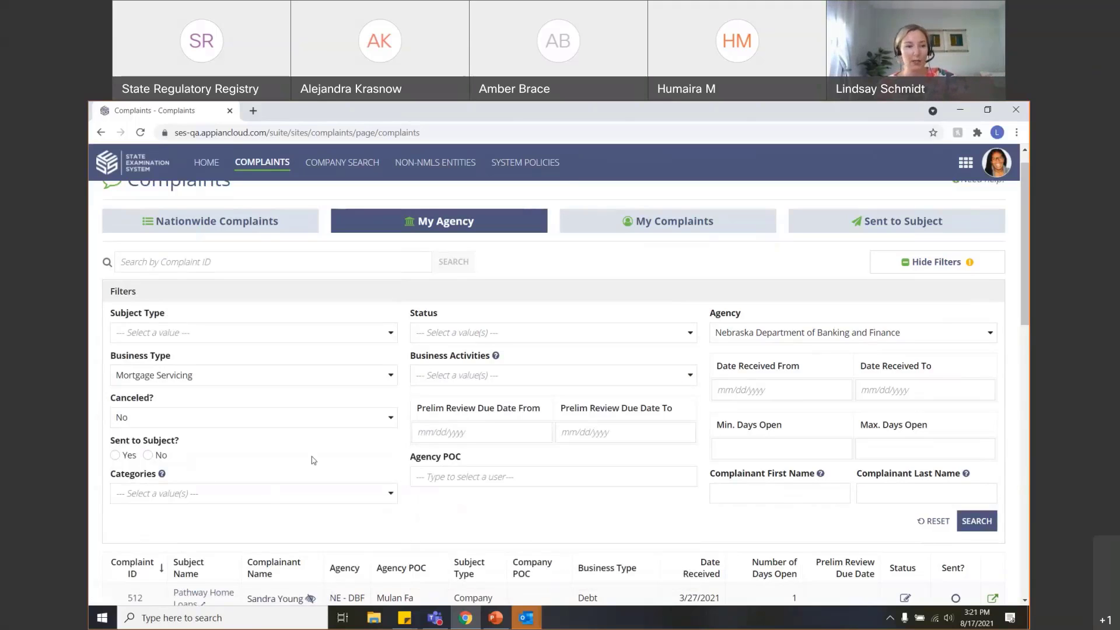
Set the complaint categories filter to Disclosures and Discharge.
scroll(315, 458, "down", 1)
left_click(391, 446)
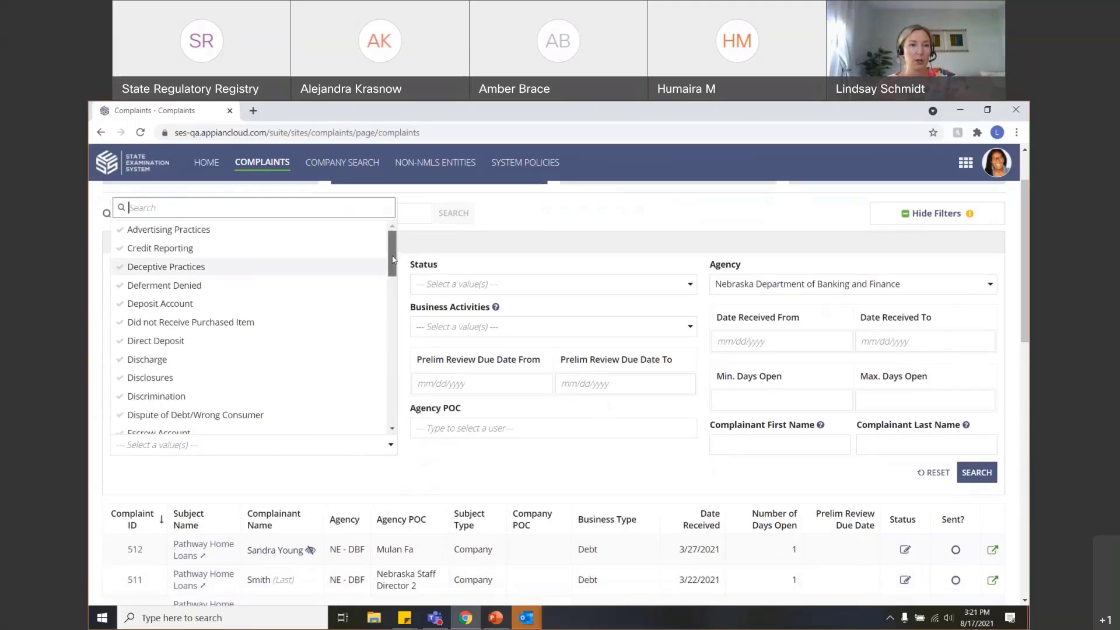
left_click_drag(393, 260, 392, 269)
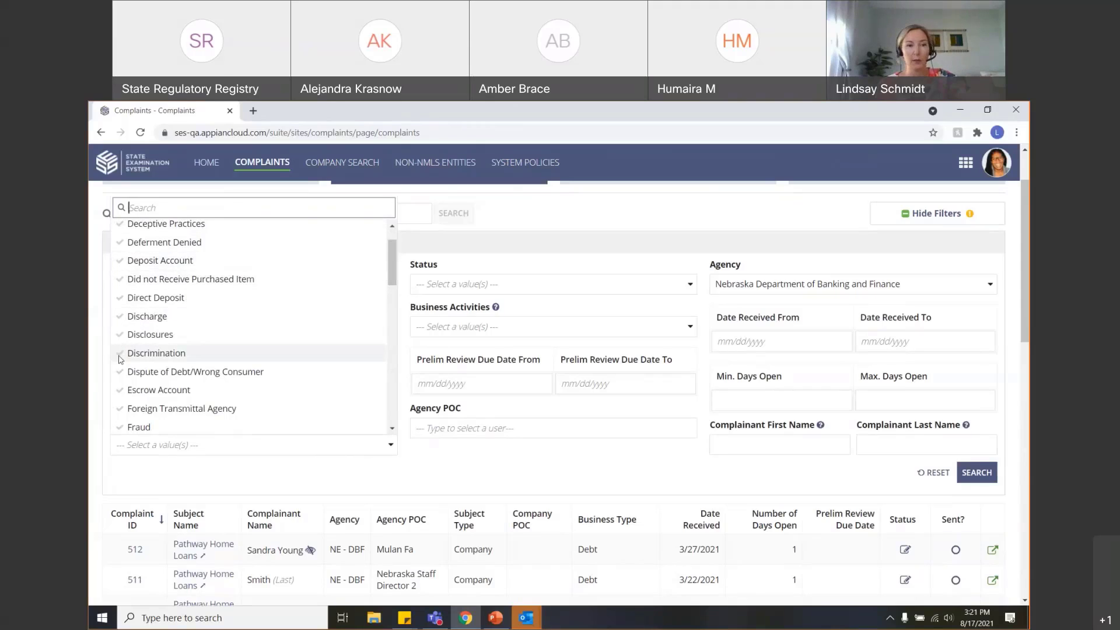
left_click(212, 334)
left_click(204, 315)
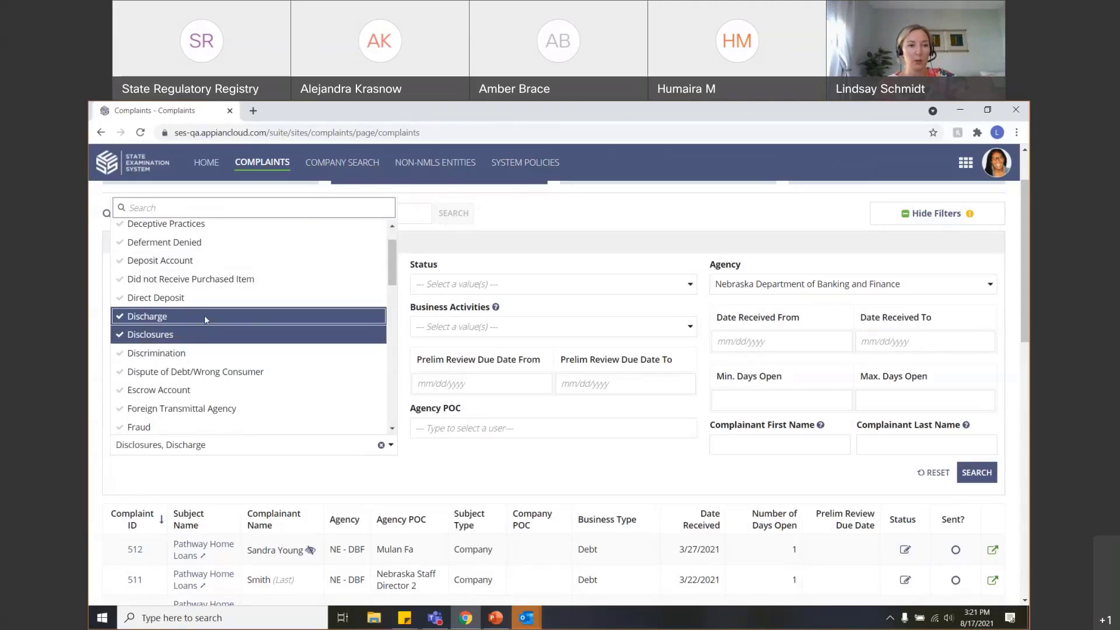
left_click(562, 453)
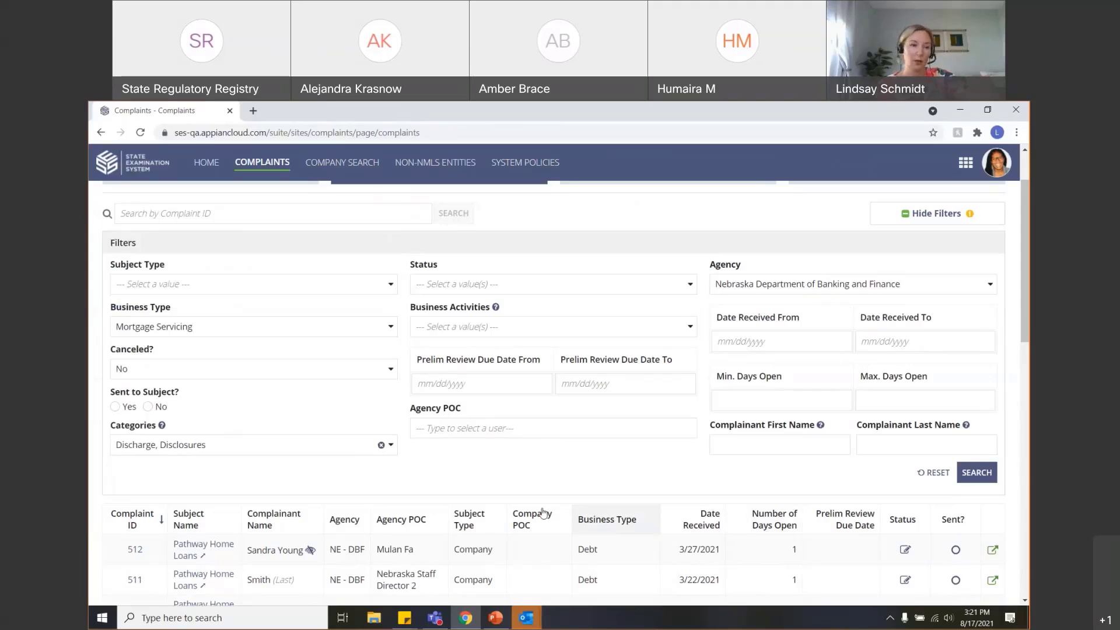
Remove Discharge from the categories filter and list the agency's Mortgage Servicing complaints in the Disclosures category.
left_click(315, 445)
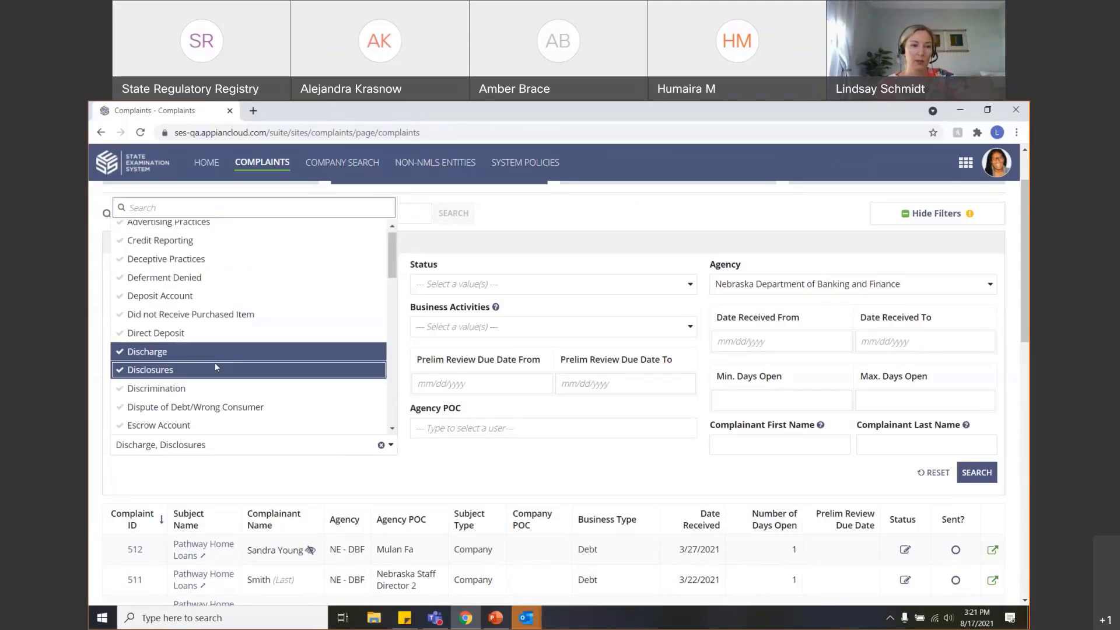
left_click(214, 352)
left_click(613, 486)
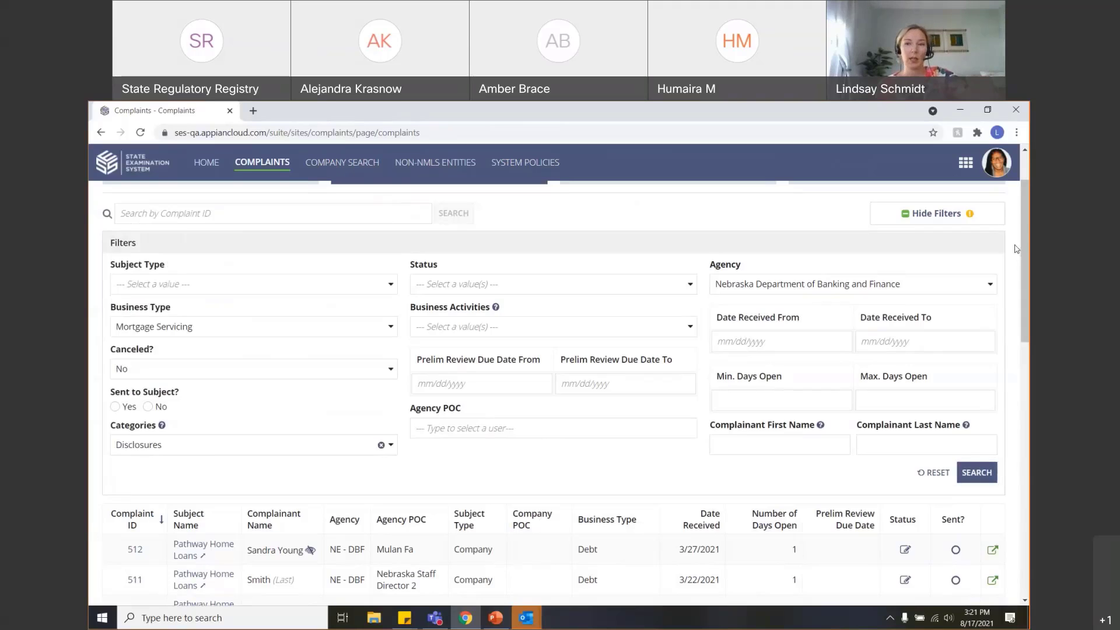
scroll(1018, 251, "down", 1)
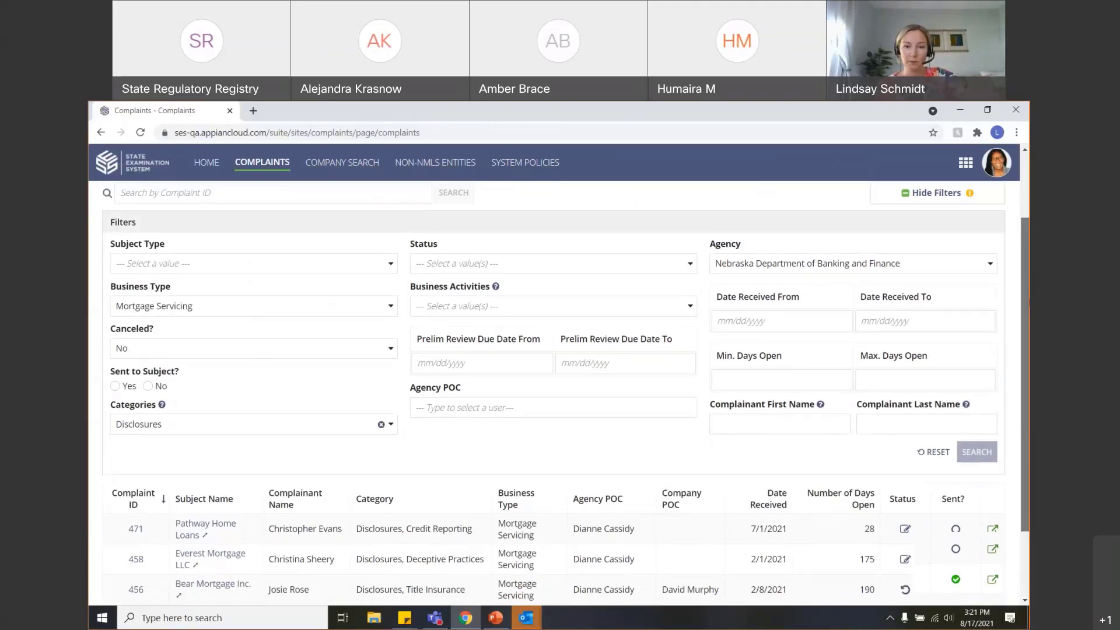
scroll(1017, 251, "down", 2)
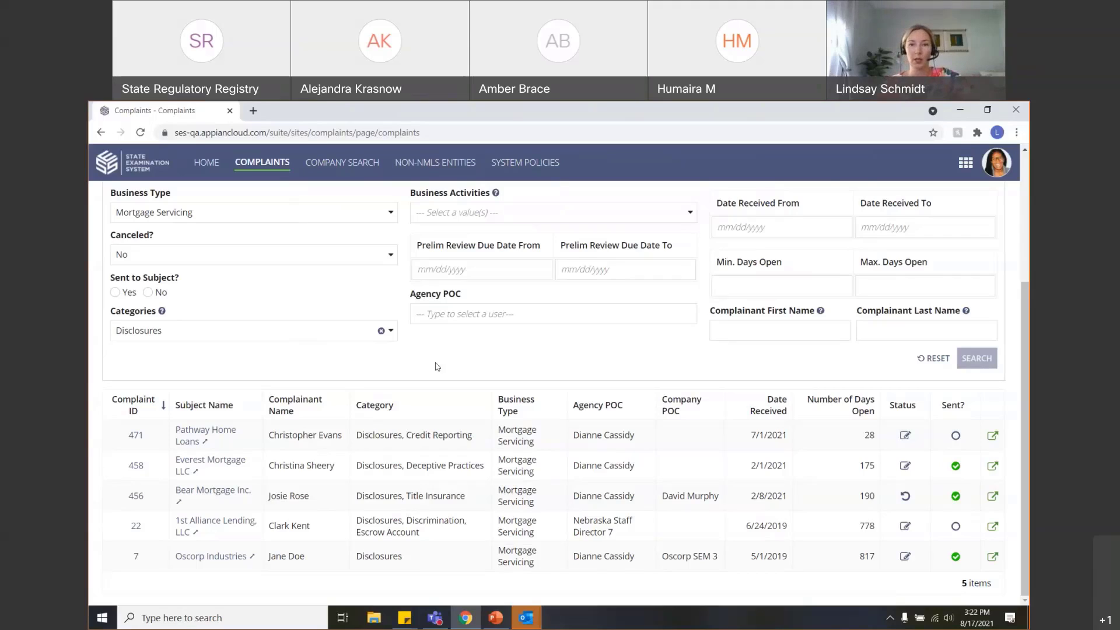
scroll(571, 371, "up", 3)
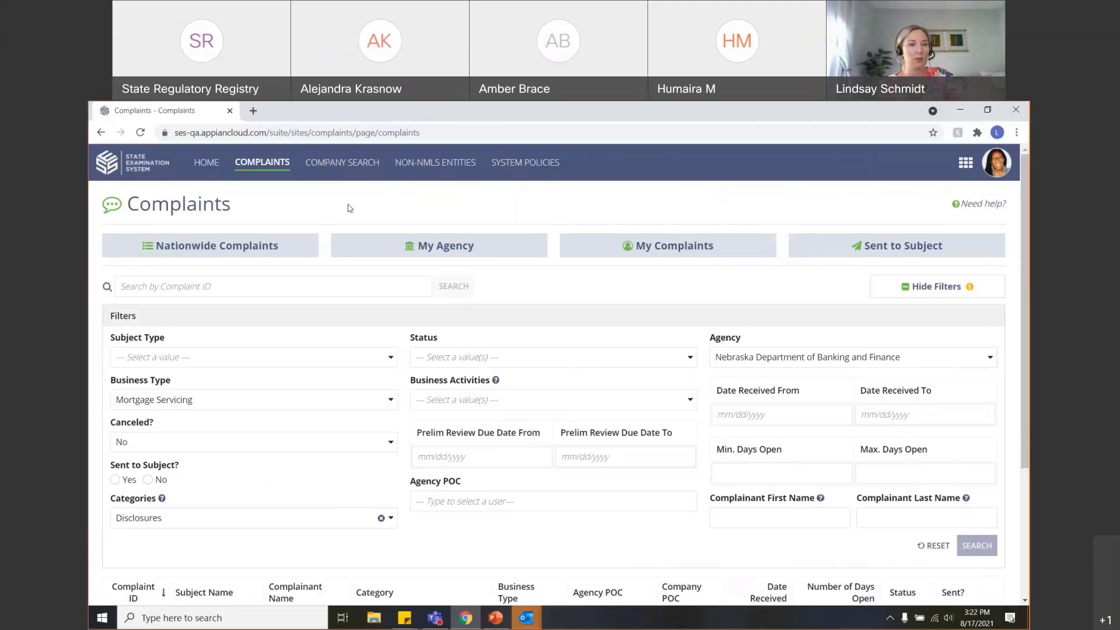
Start a new complaint from the home page and choose the company with SES Company ID 10 as its subject.
left_click(200, 166)
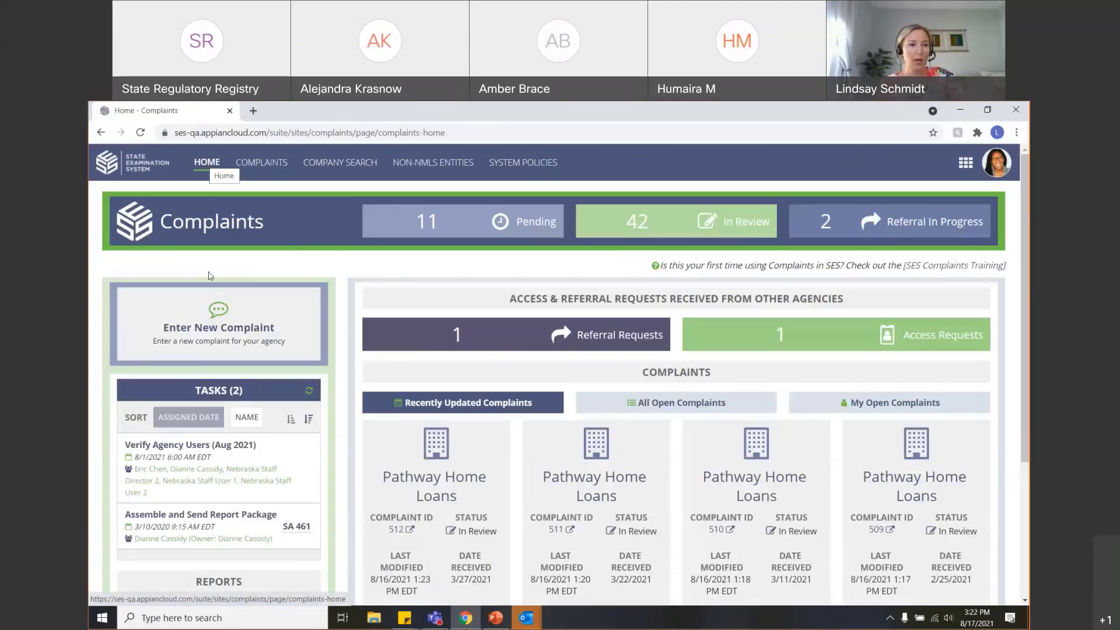
left_click(239, 319)
left_click(432, 334)
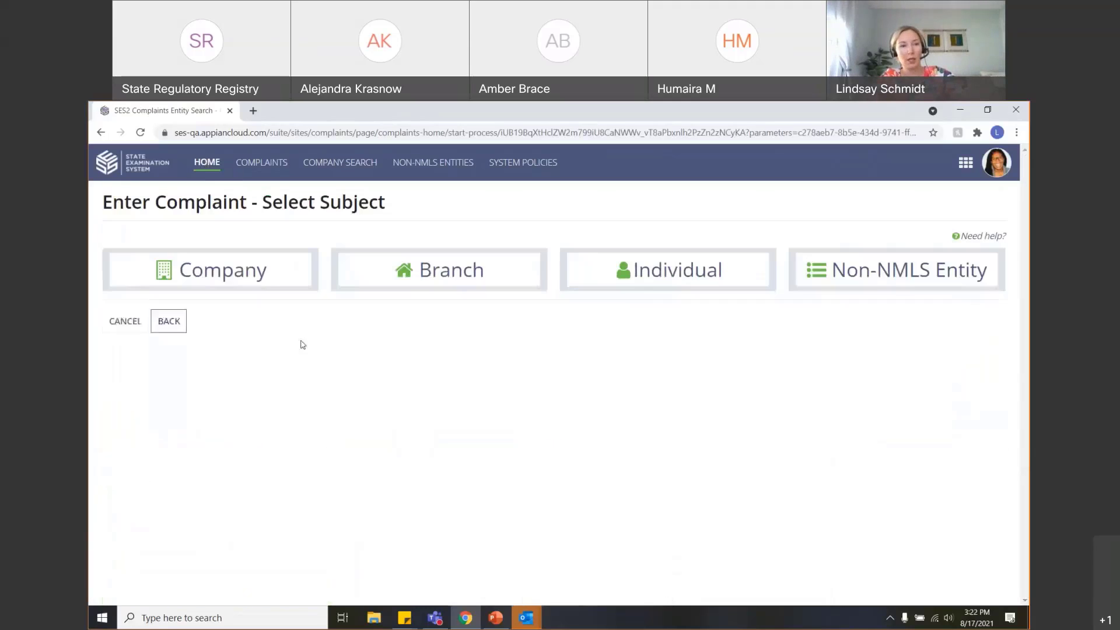
left_click(233, 263)
left_click(299, 360)
type("10")
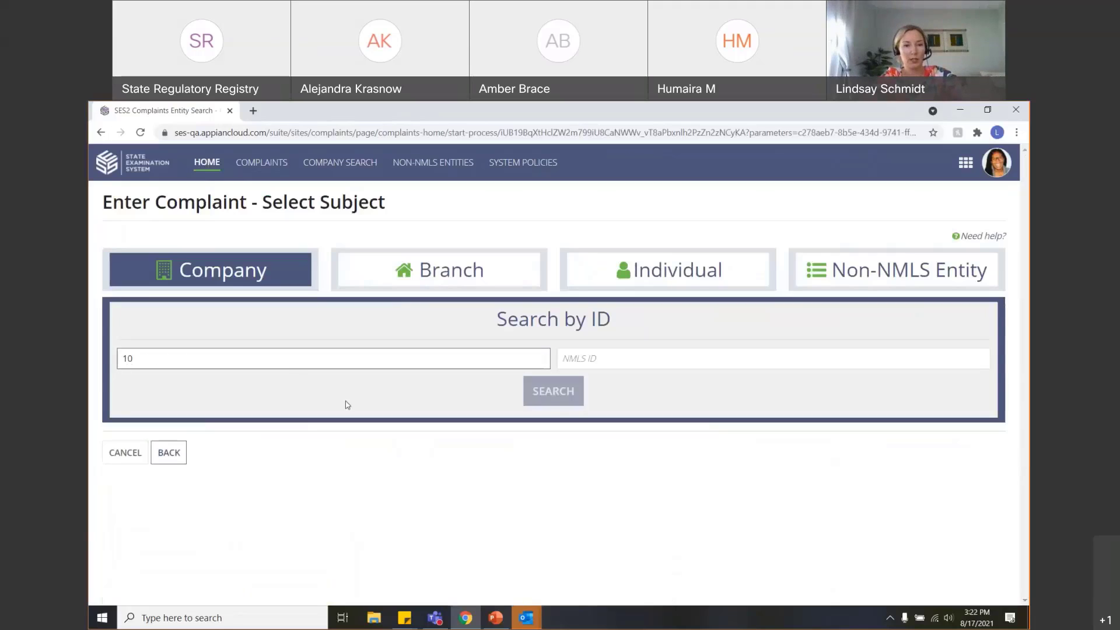
left_click(553, 412)
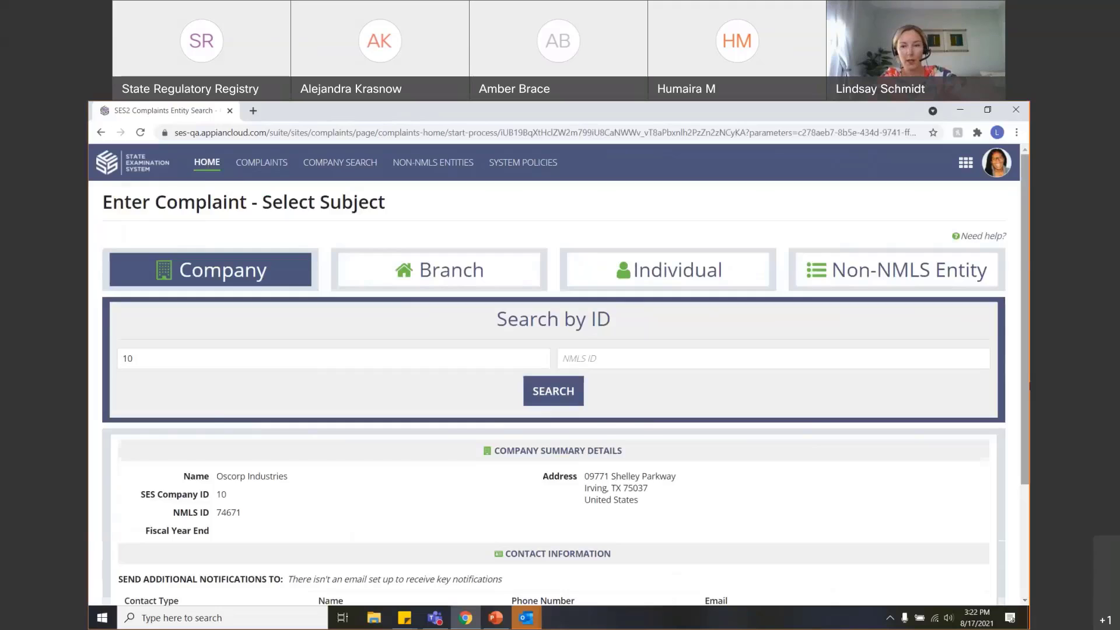
scroll(910, 560, "down", 3)
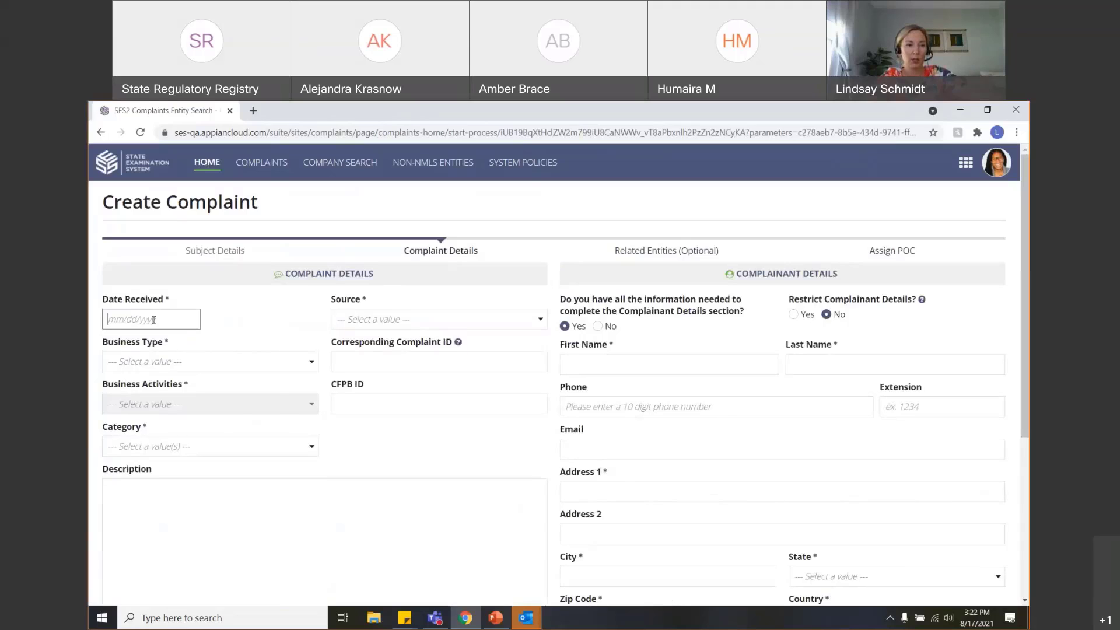
Set the new complaint's date received to 08/03/2021 and its source to Email.
left_click(153, 320)
left_click(169, 395)
left_click(375, 321)
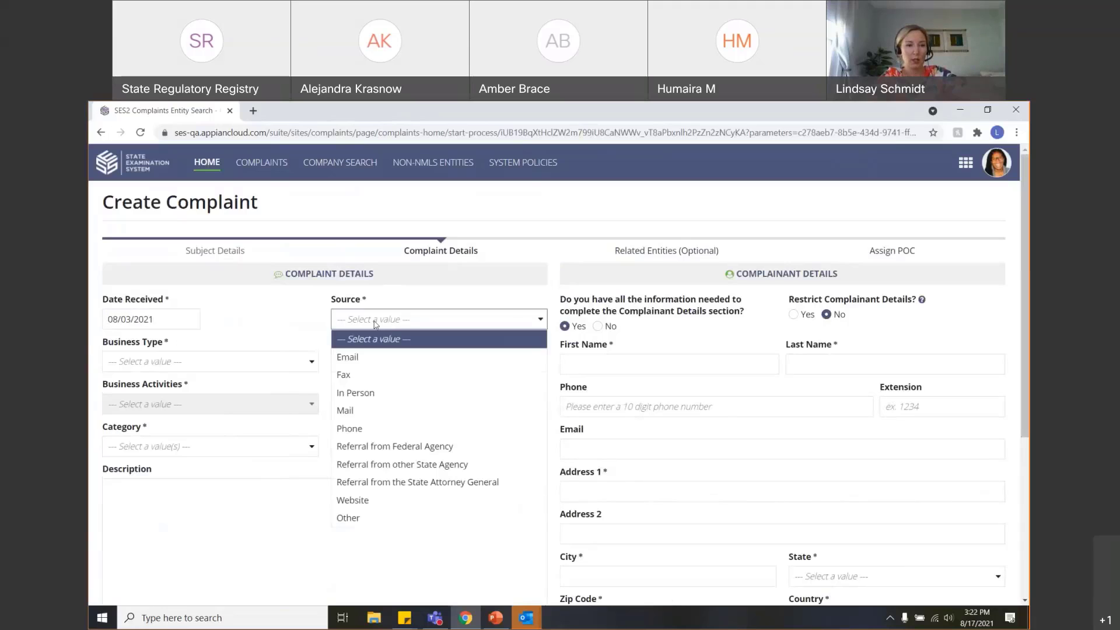
left_click(350, 357)
Classify the complaint with business type Credit Union, business activity Operations and category Disclosures.
left_click(221, 363)
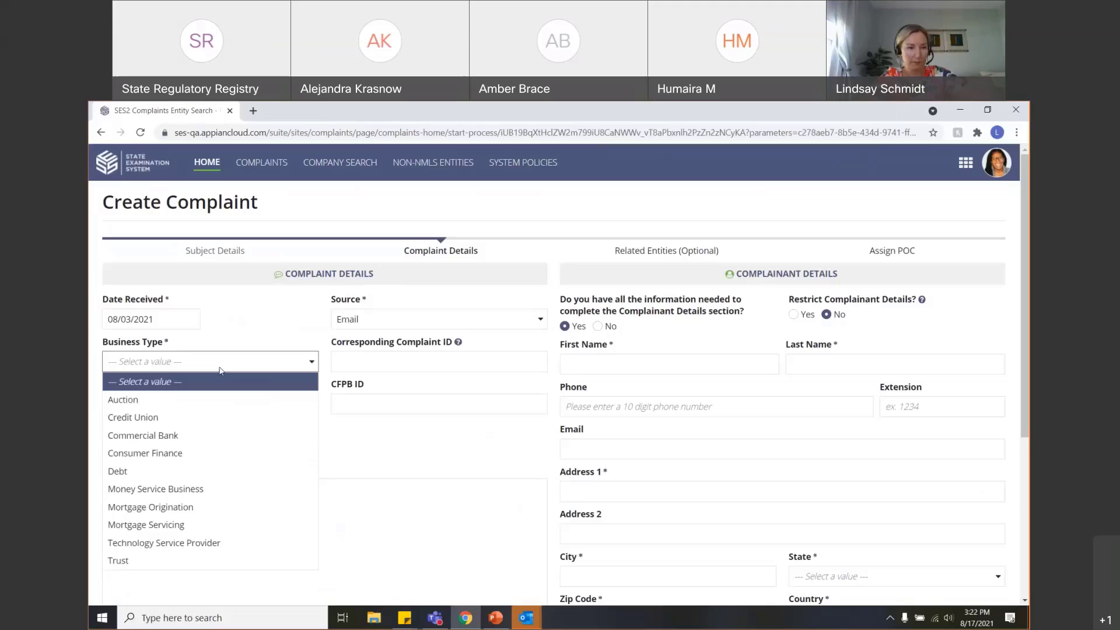
left_click(199, 418)
left_click(175, 404)
left_click(152, 442)
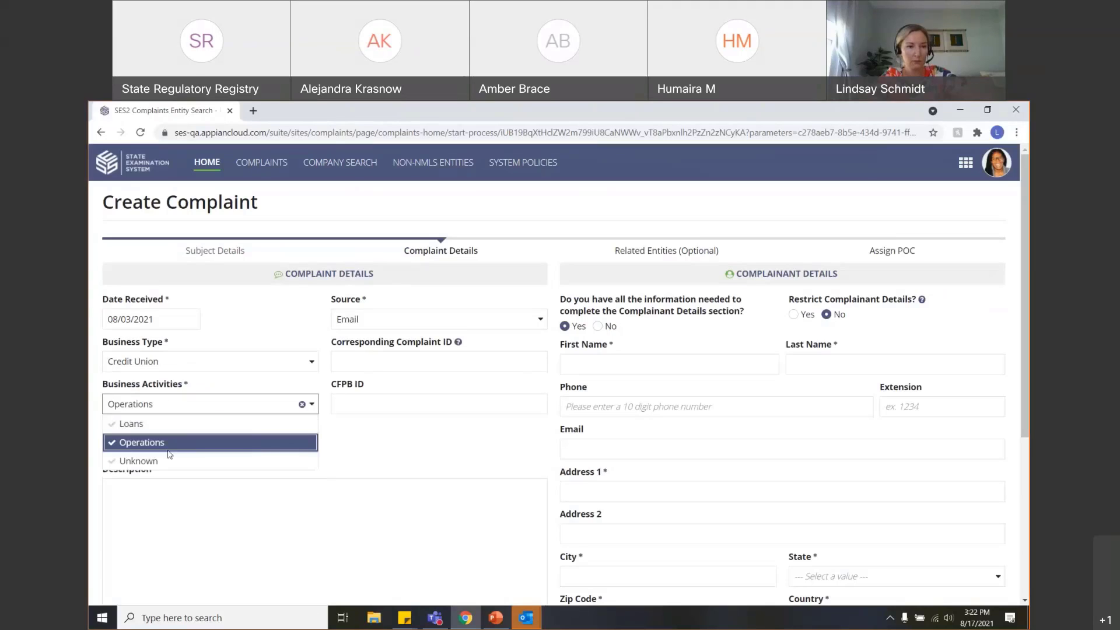
left_click(215, 524)
left_click(210, 446)
left_click(182, 372)
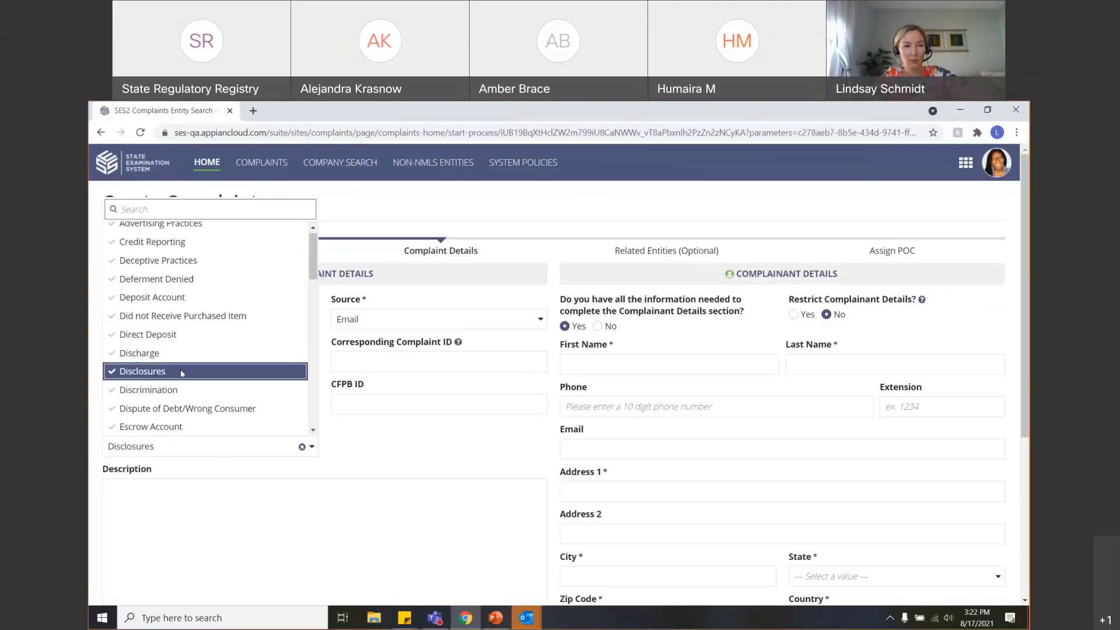
left_click(392, 466)
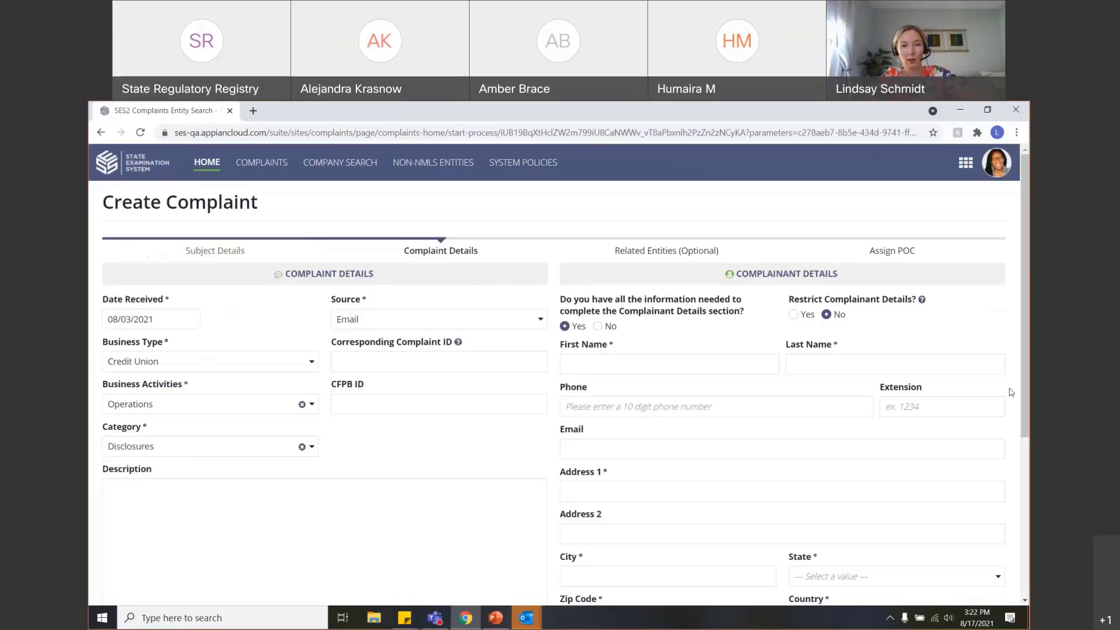
Mark the complainant details as not fully available and proceed to the POC assignment without adding related entities.
left_click(598, 326)
scroll(617, 529, "down", 5)
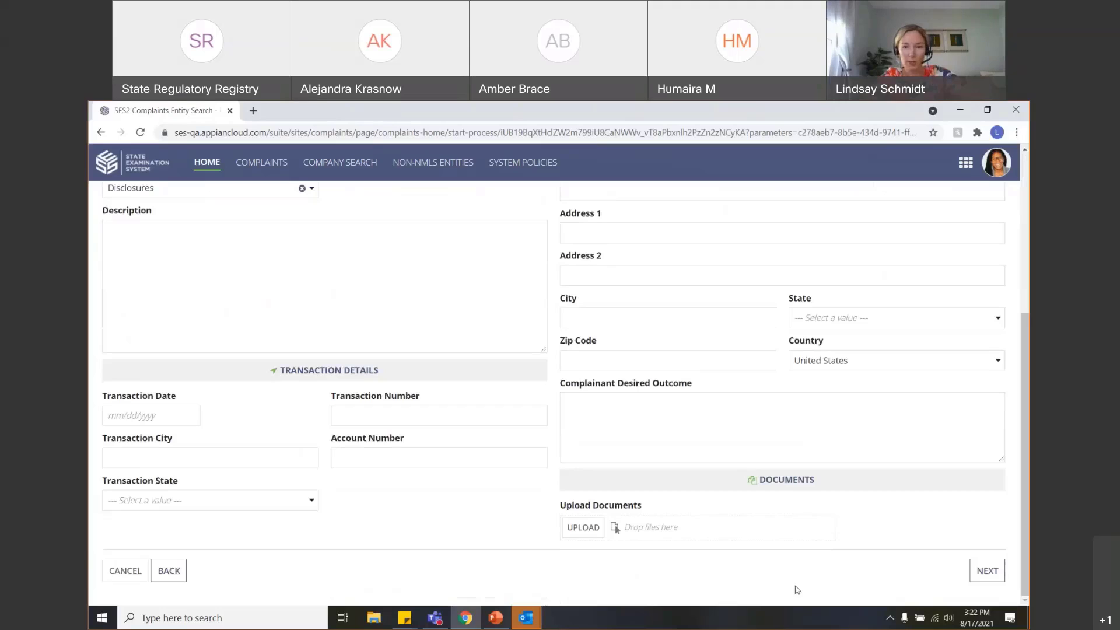
left_click(986, 571)
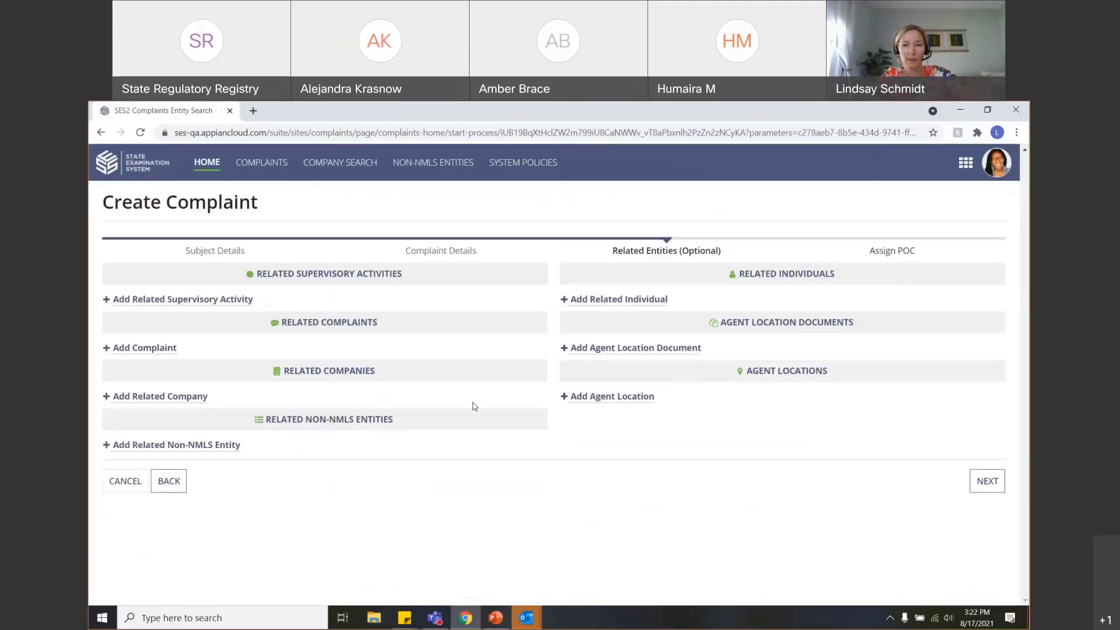
left_click(995, 484)
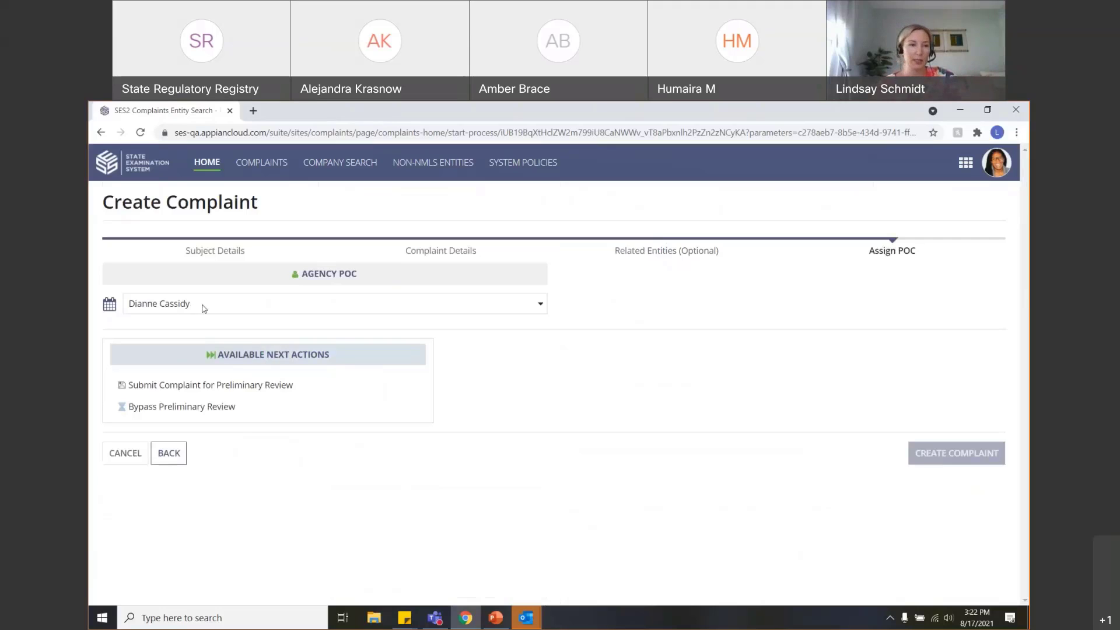
Check the signed-in account and view the current workloads of the default agency POC and the second listed agency user.
left_click(998, 165)
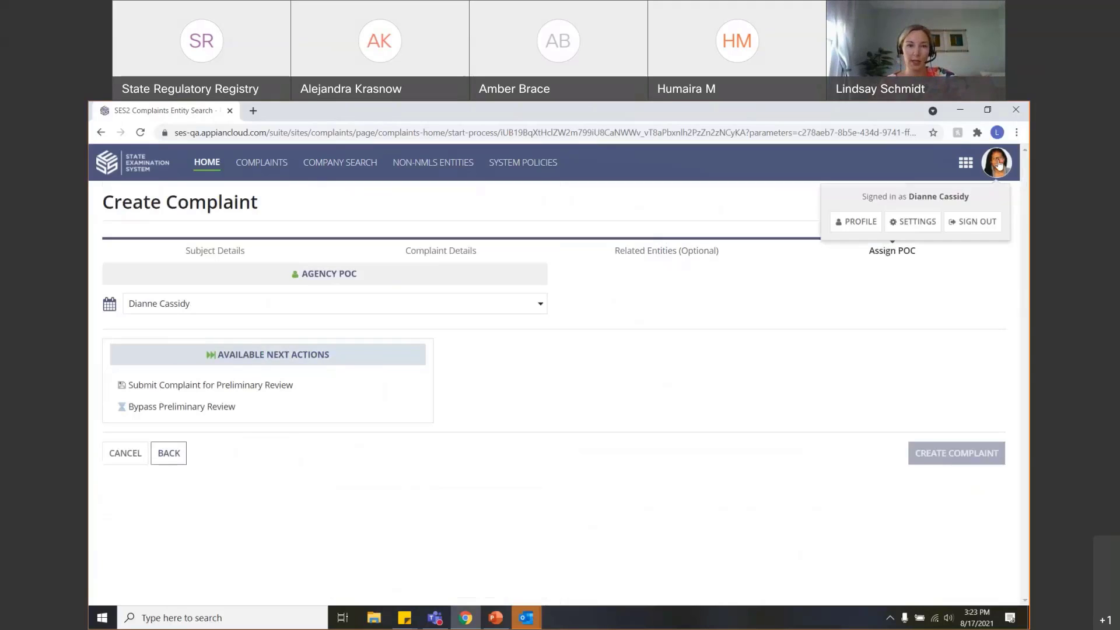
left_click(999, 166)
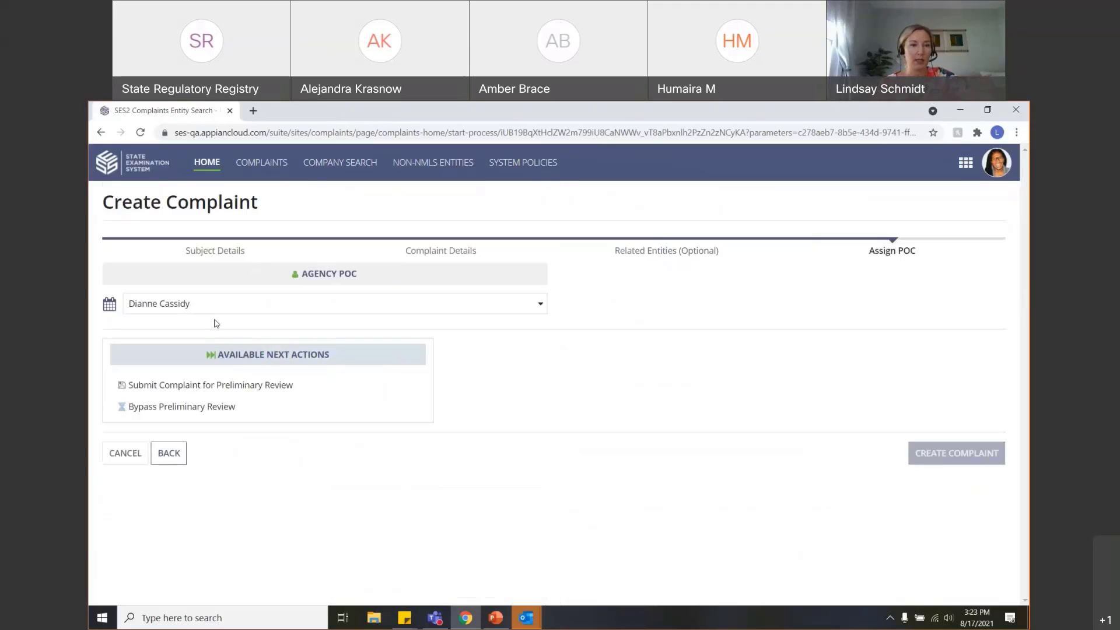
mouse_move(112, 306)
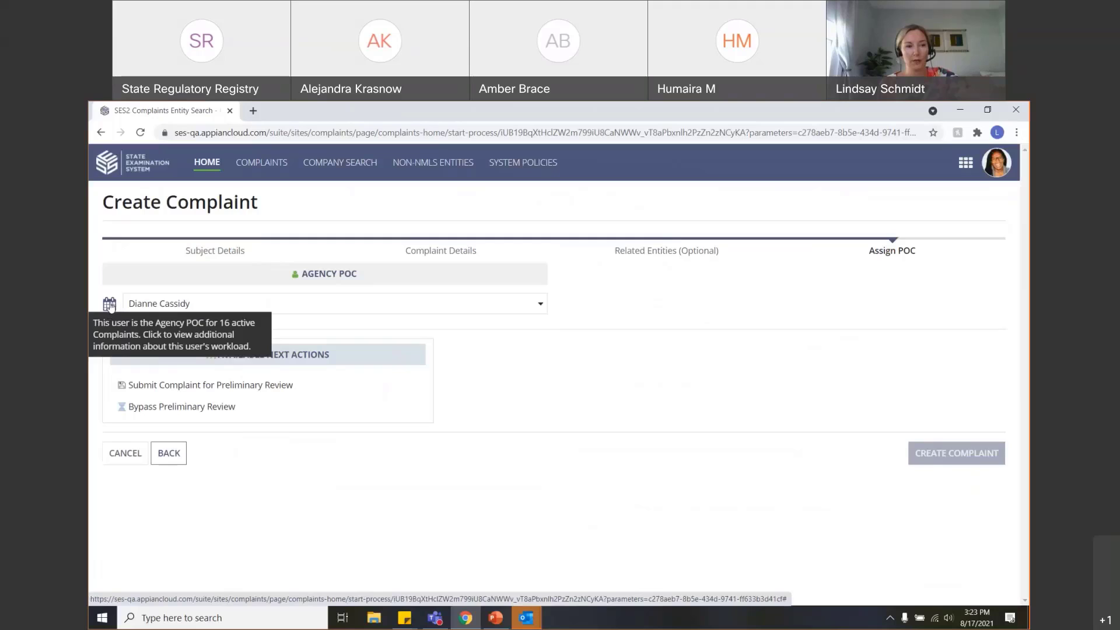
left_click(110, 304)
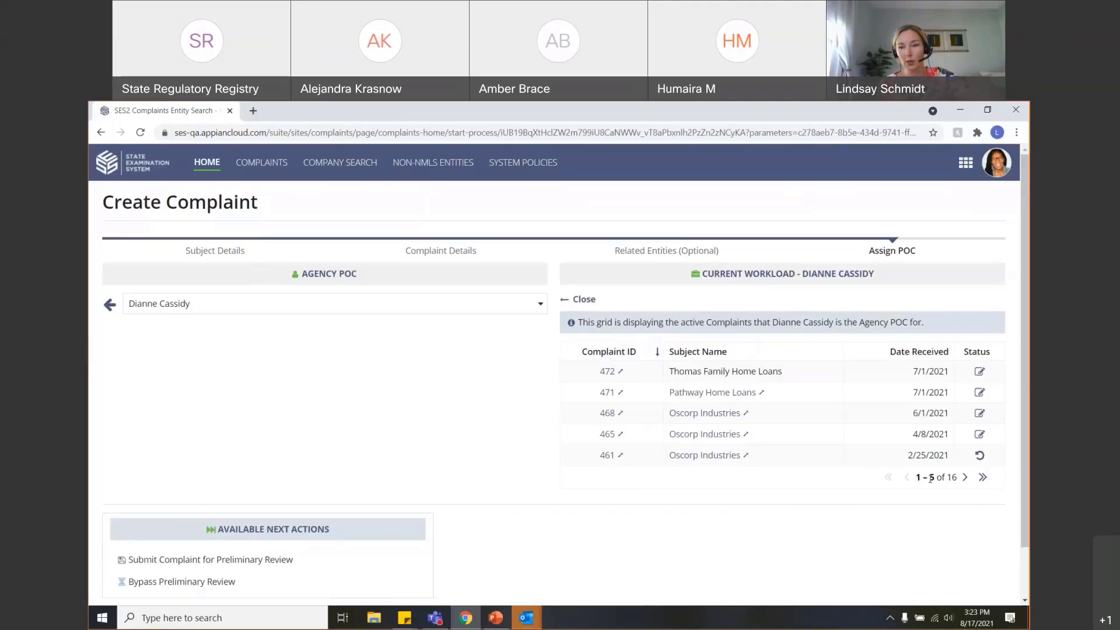
left_click(359, 311)
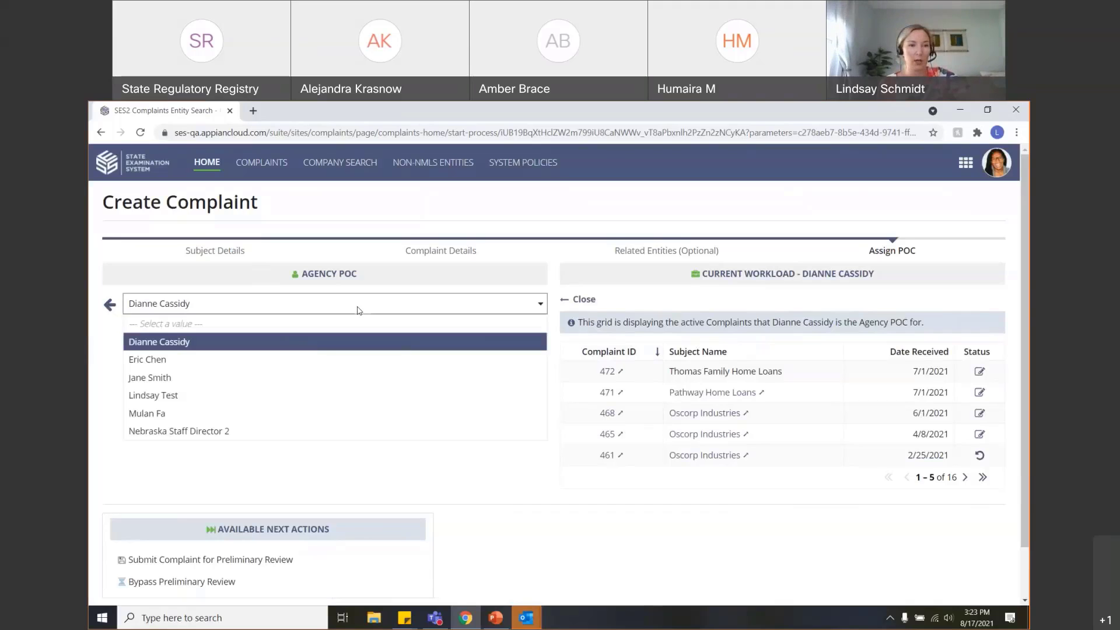
left_click(298, 367)
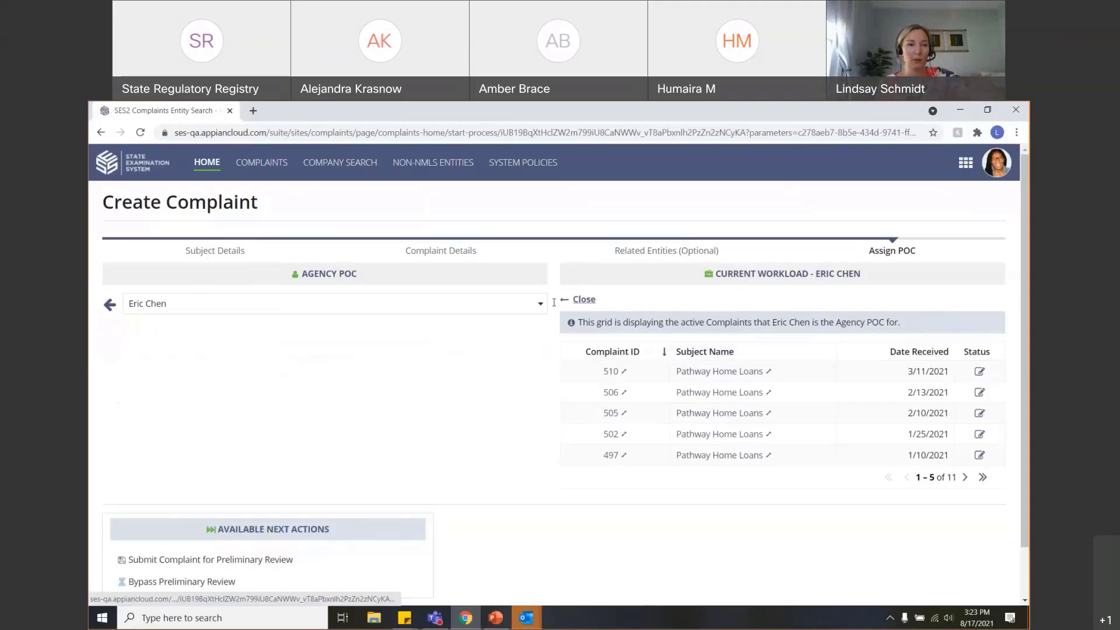
Choose the third listed agency user as the complaint's agency POC and show that user's current workload.
left_click(299, 303)
left_click(280, 378)
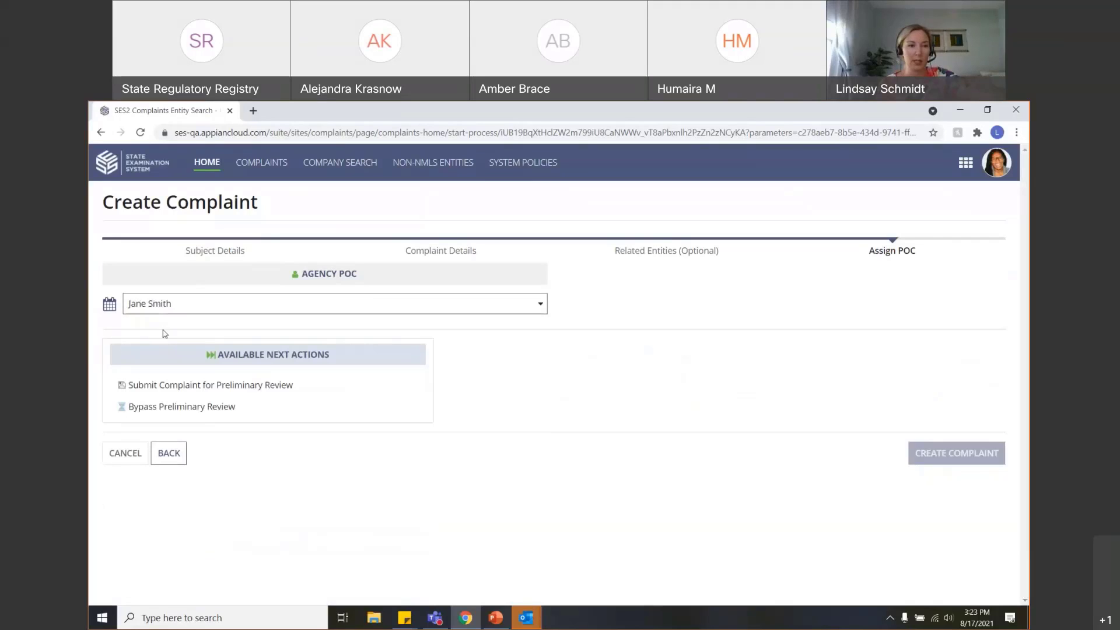
left_click(109, 306)
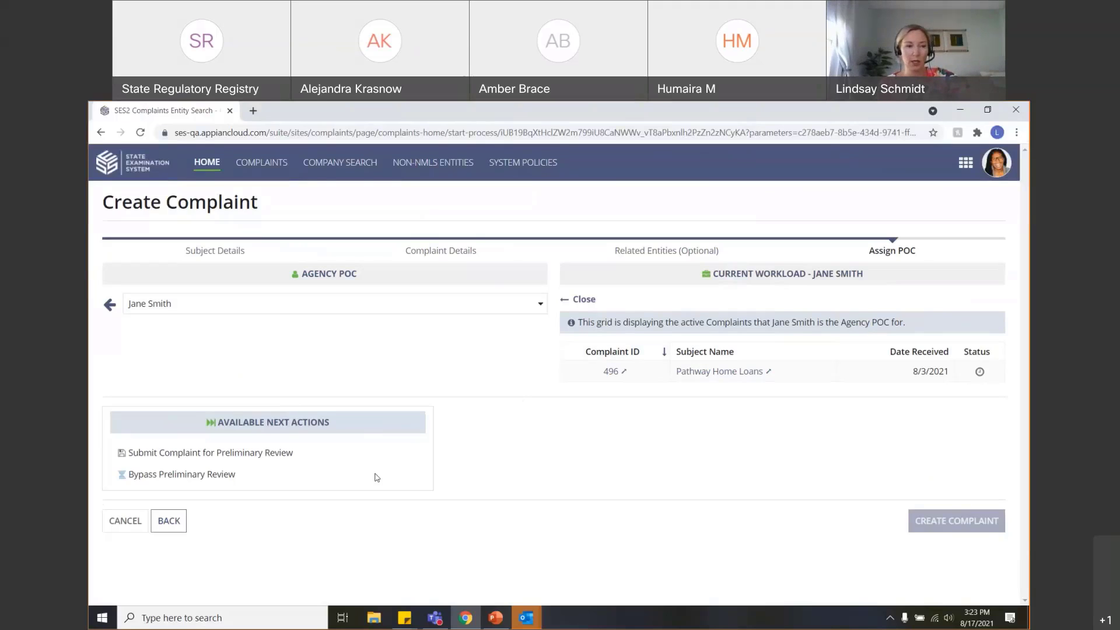
Create the complaint with the Bypass Preliminary Review action.
left_click(250, 475)
left_click(990, 527)
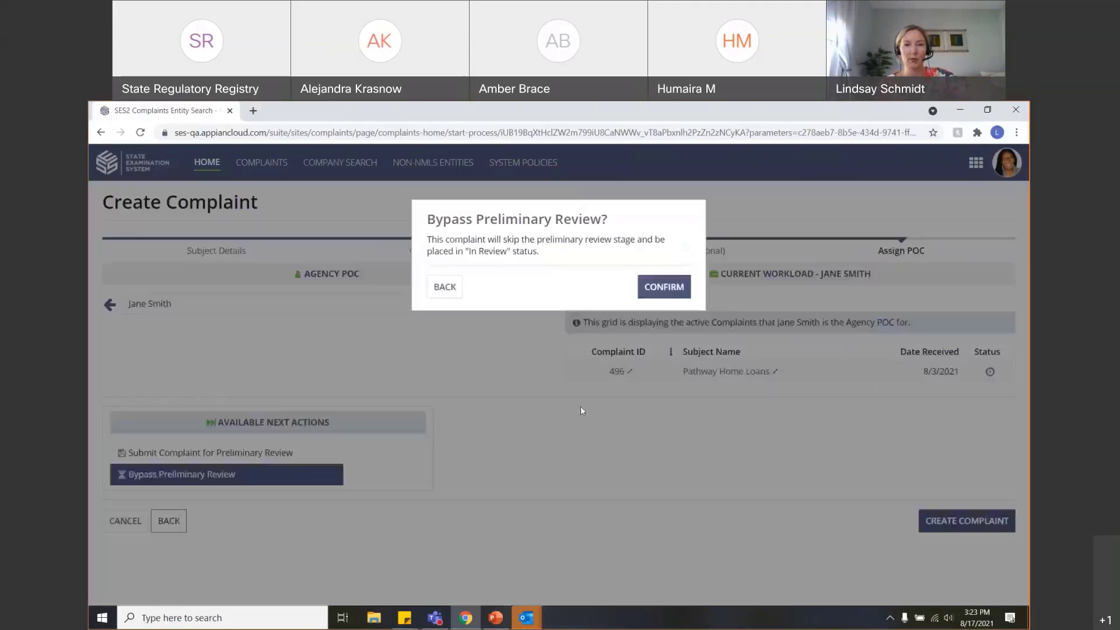
left_click(662, 285)
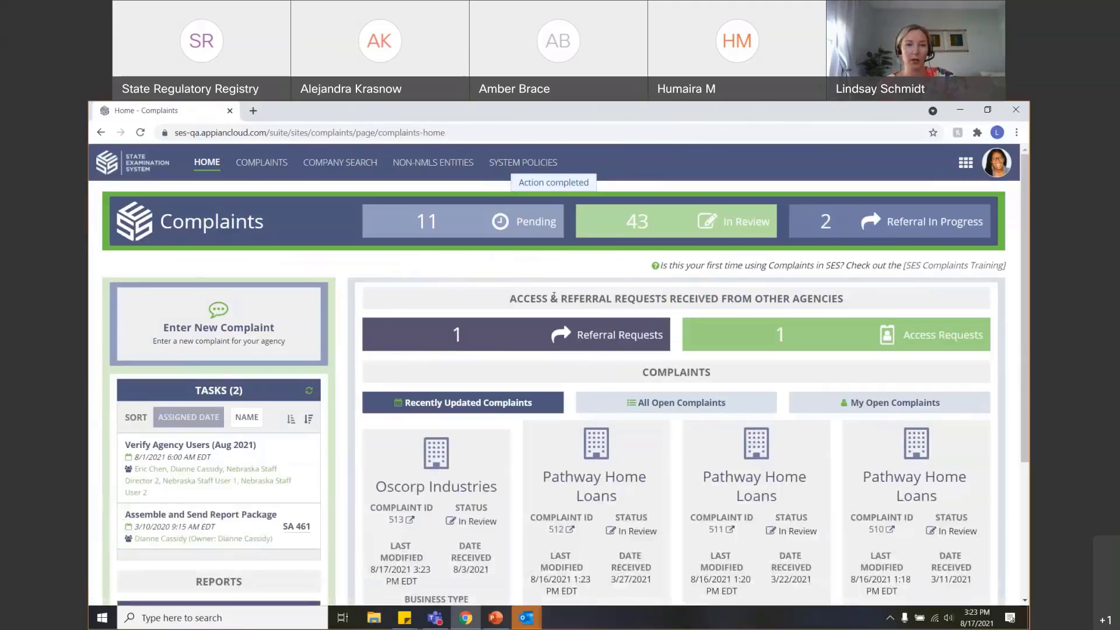
Search the complaints for ID 494 and open that complaint's update form.
left_click(272, 162)
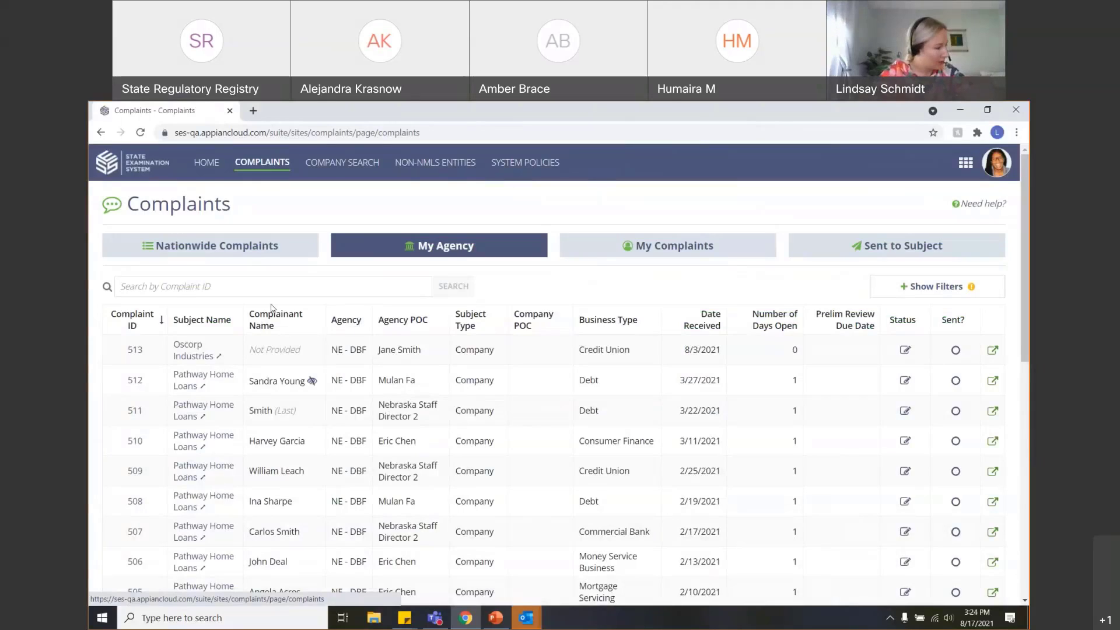
left_click(187, 289)
type("494")
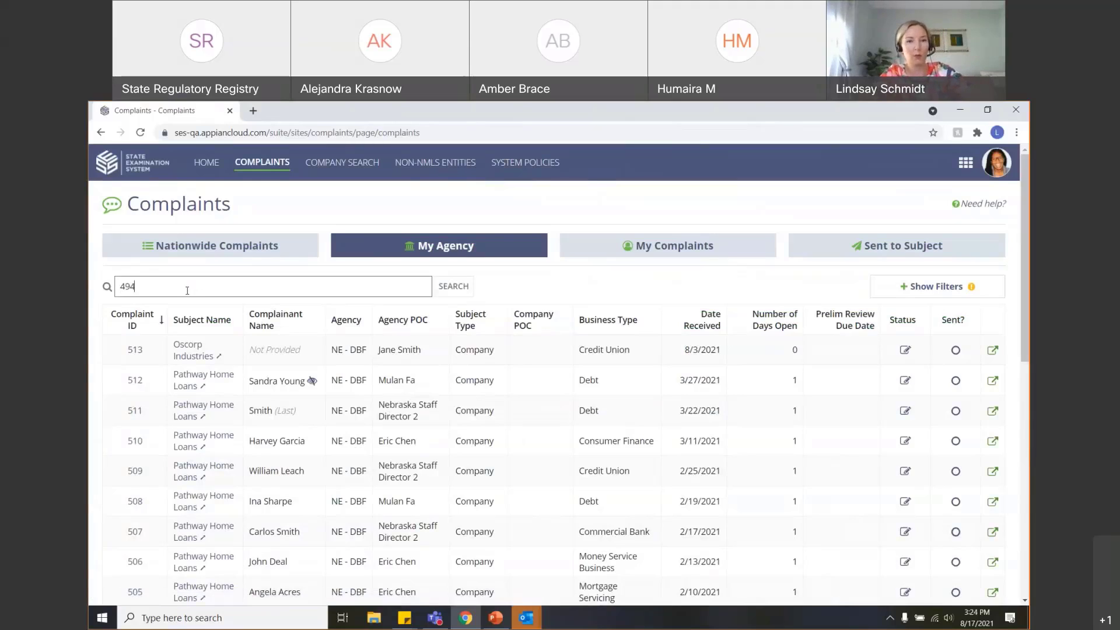
left_click(440, 297)
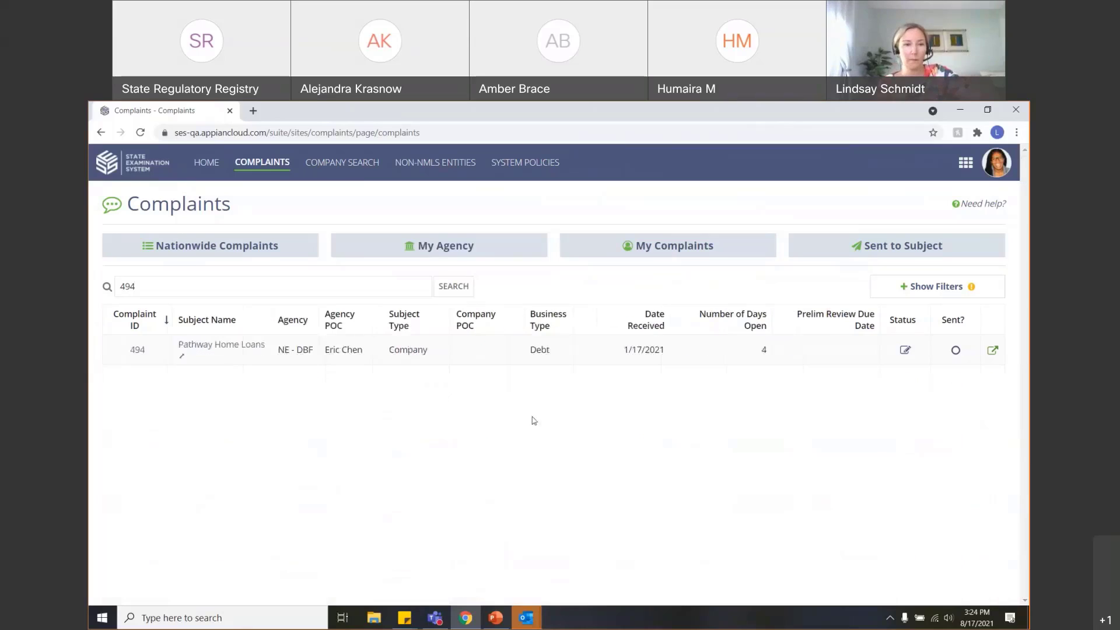
left_click(137, 351)
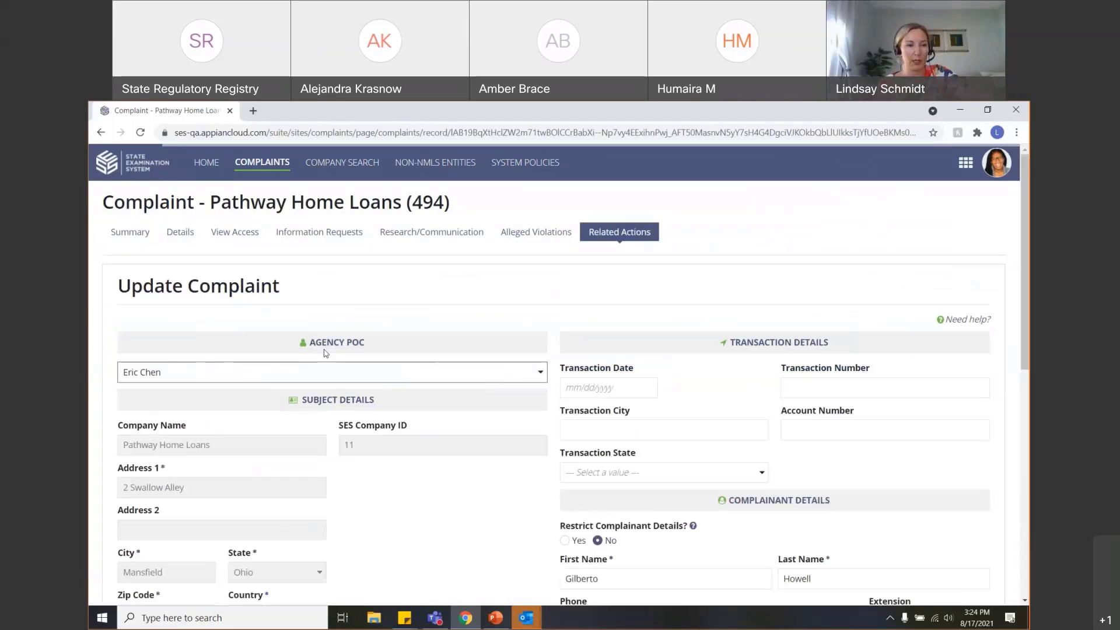
Select the fourth listed agency user as complaint 494's agency POC and show that user's current workload.
left_click(319, 374)
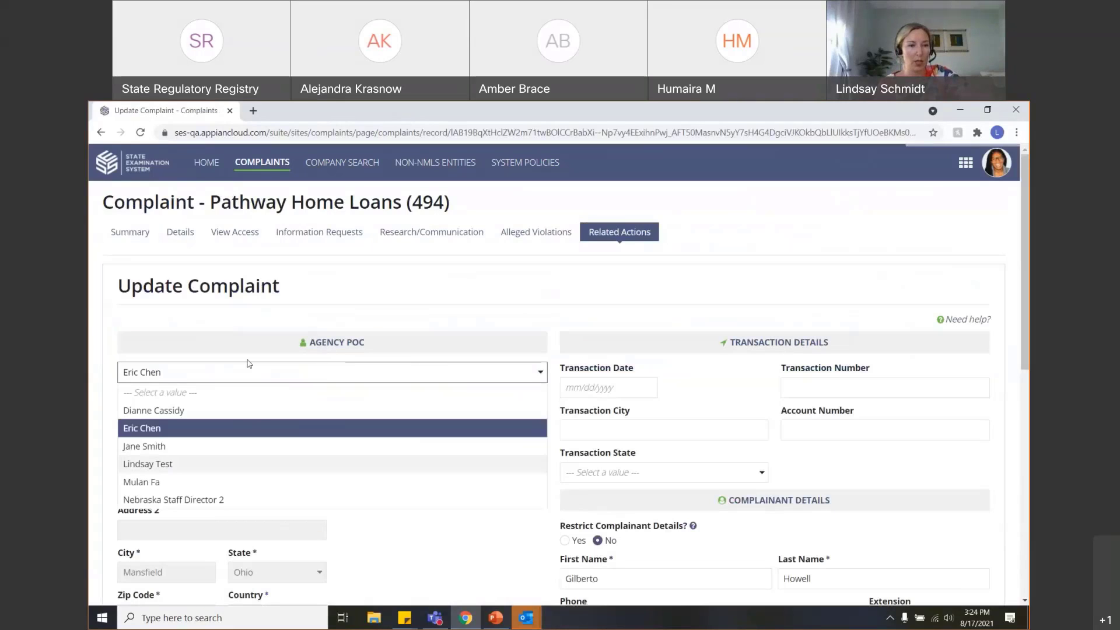
left_click(239, 464)
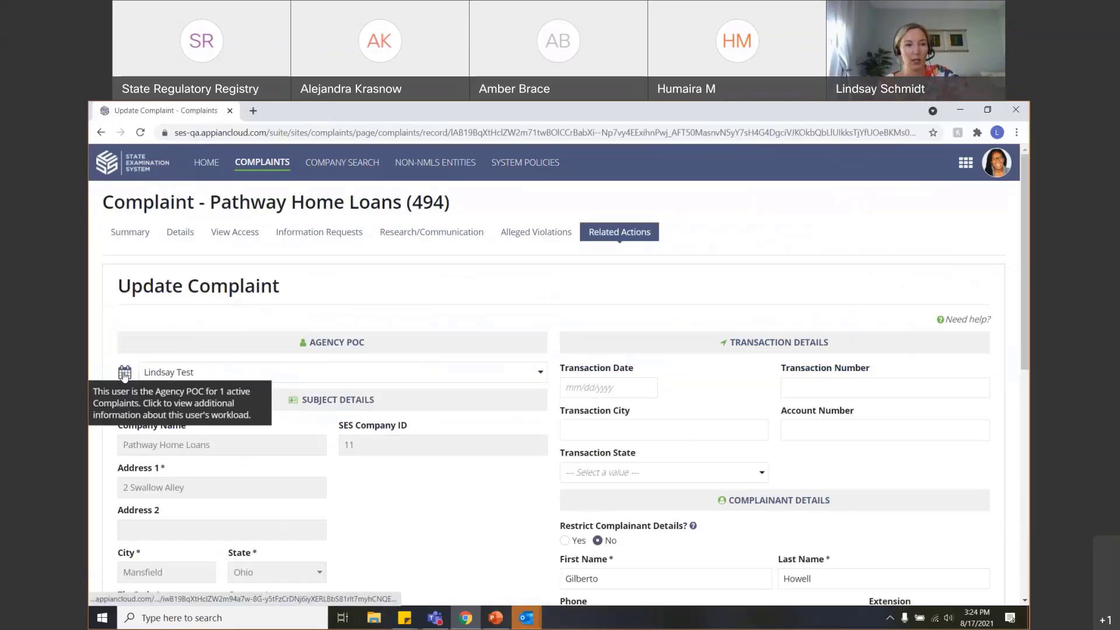
left_click(123, 373)
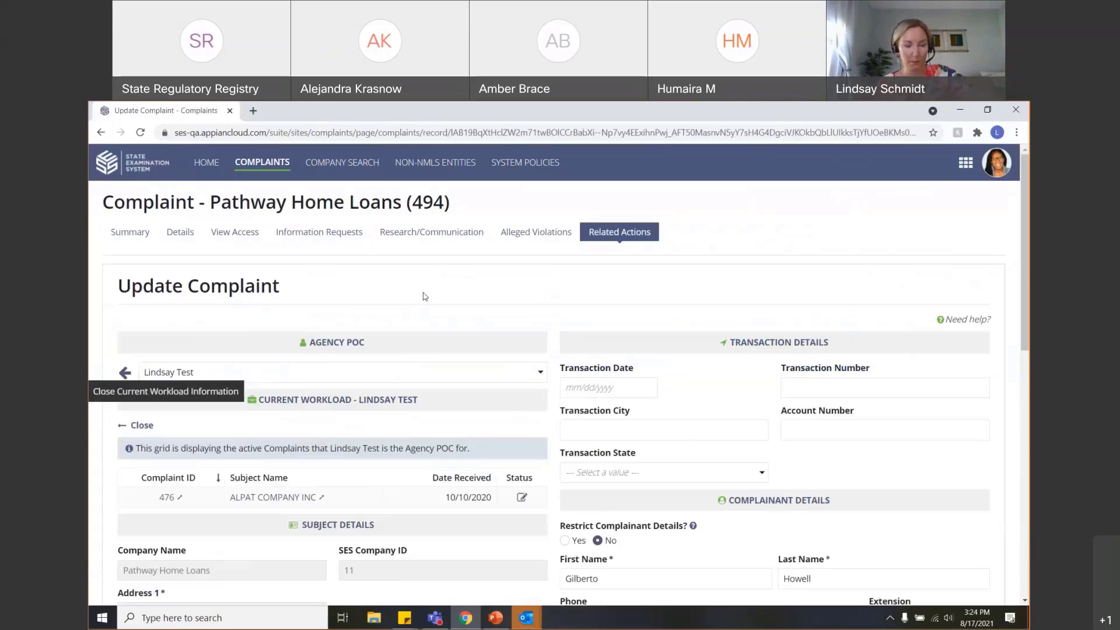
Change complaint 494's agency POC to the second listed agency user, then show and close that user's current workload.
left_click(315, 371)
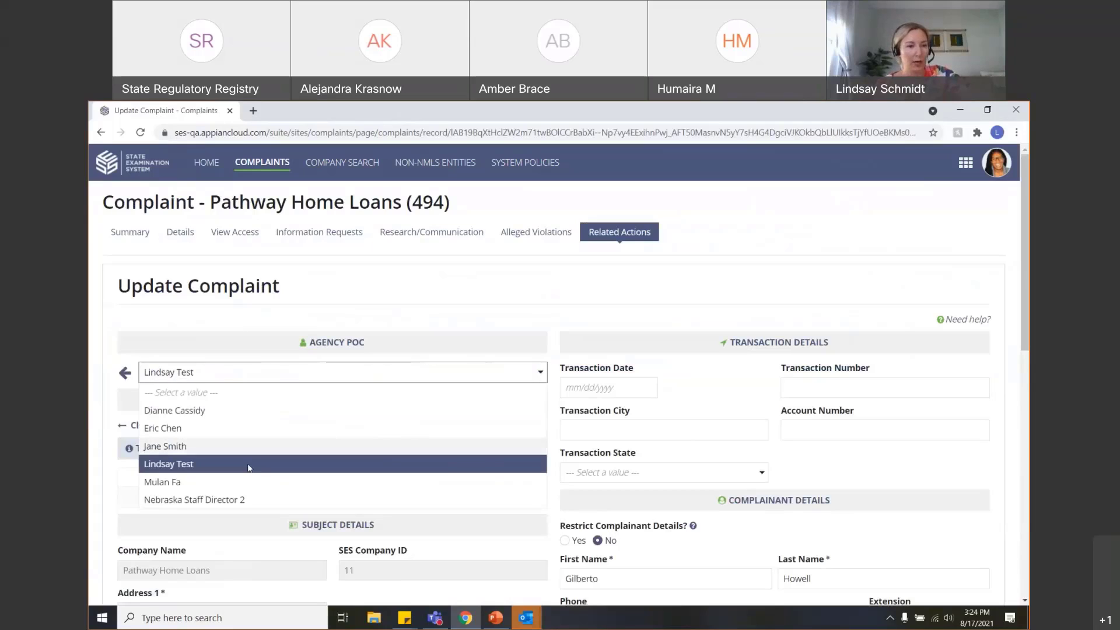
left_click(242, 500)
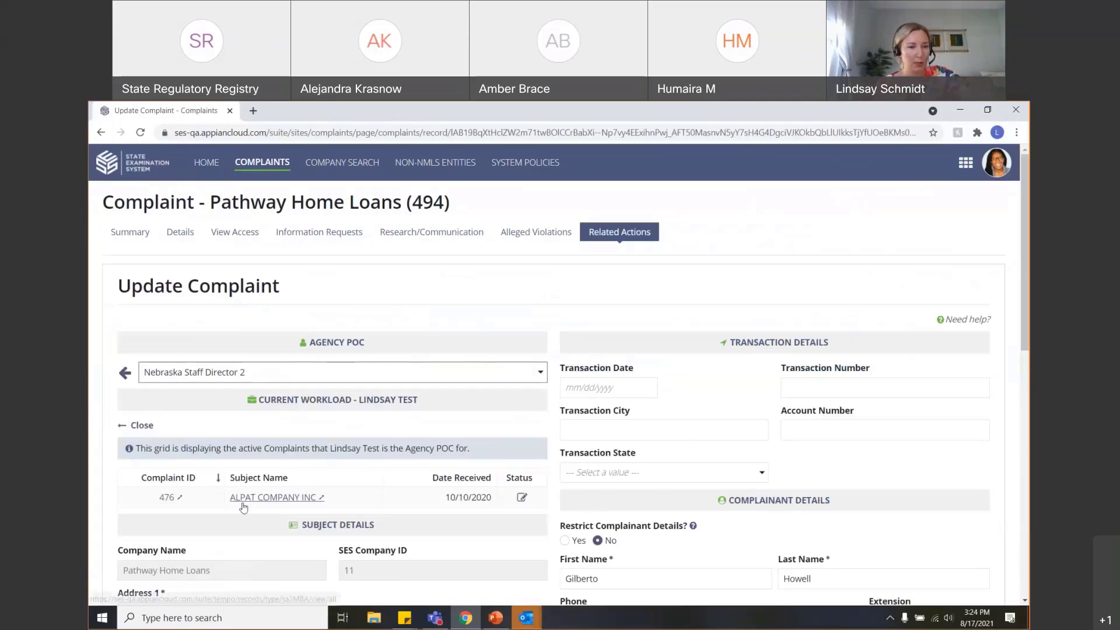
left_click(224, 374)
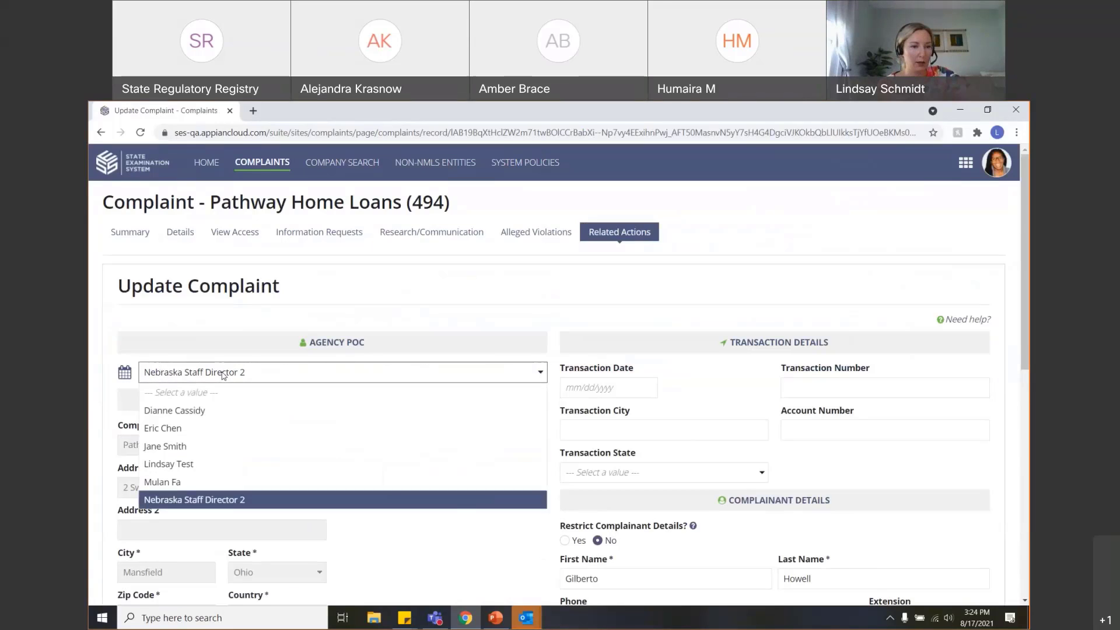
left_click(206, 429)
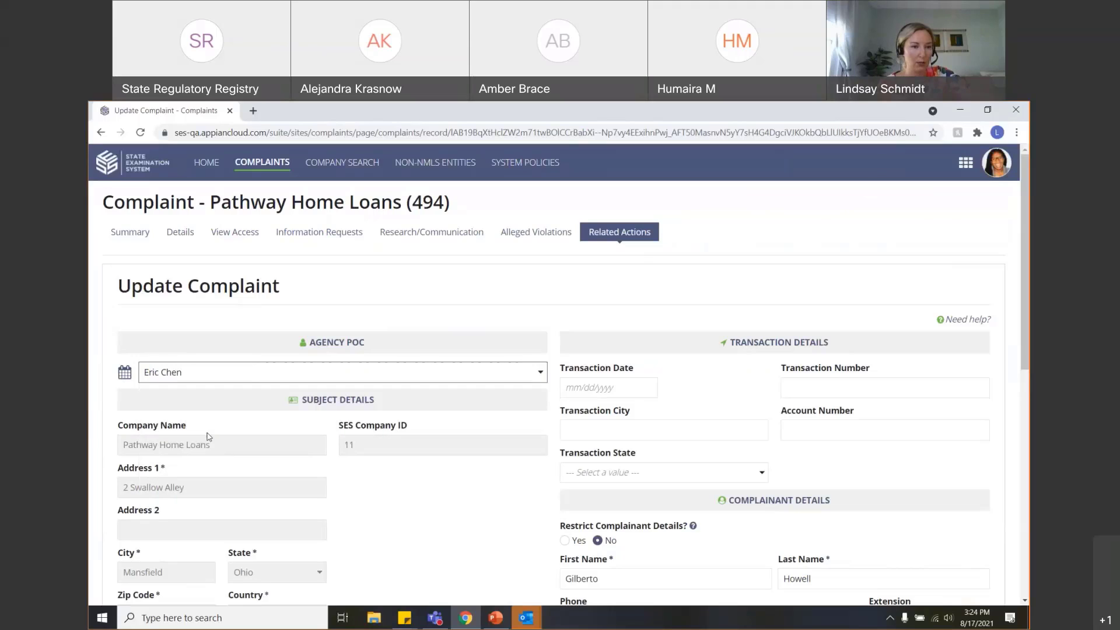
left_click(210, 372)
left_click(123, 389)
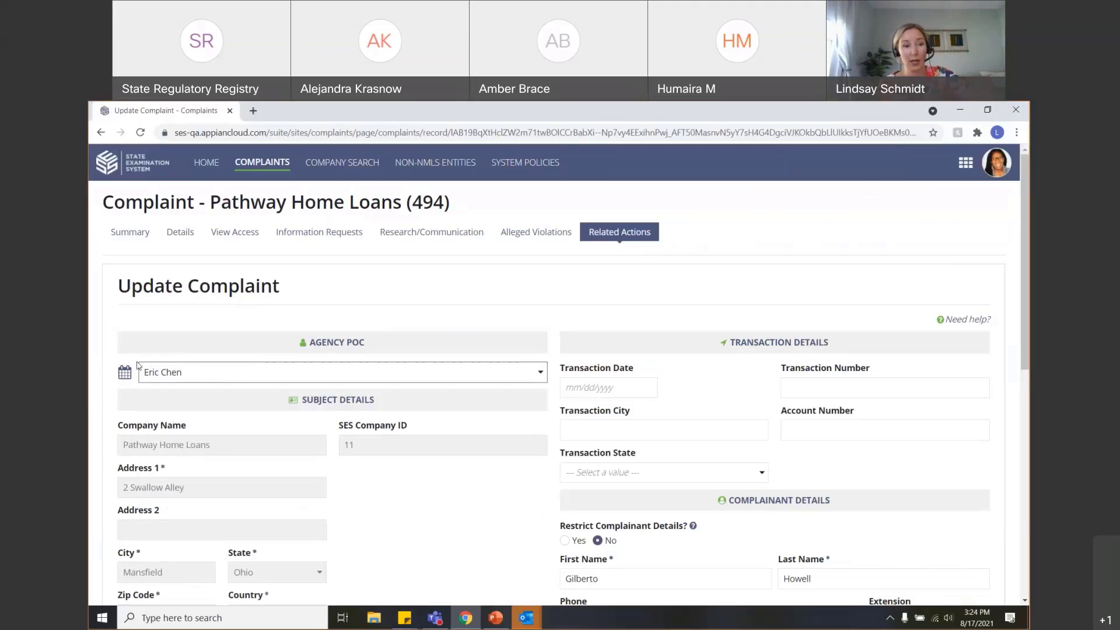
mouse_move(124, 378)
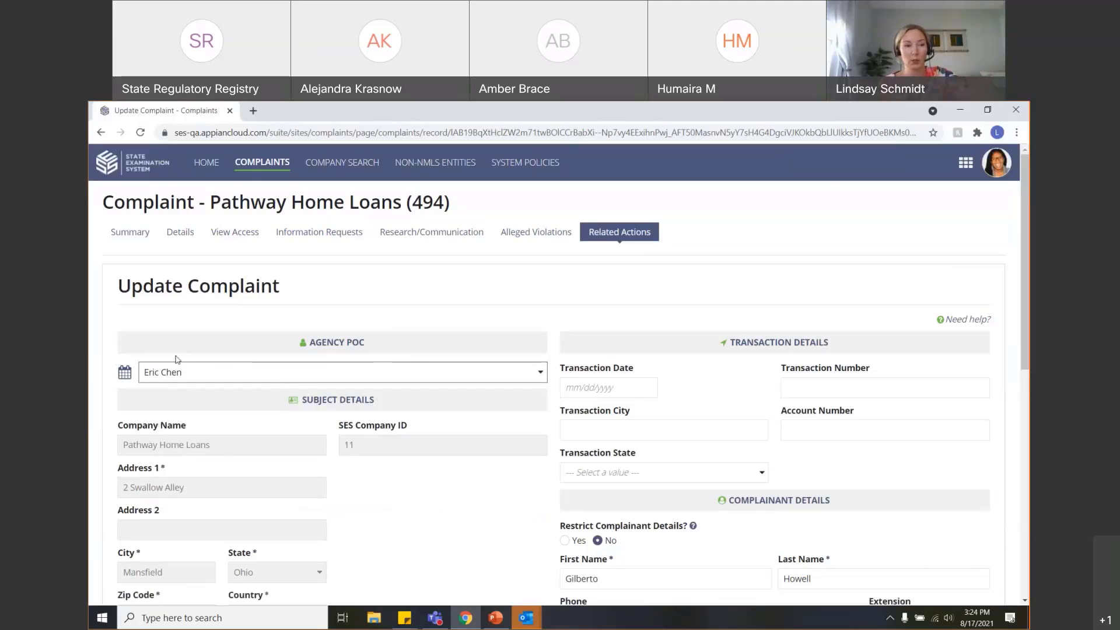
left_click(125, 374)
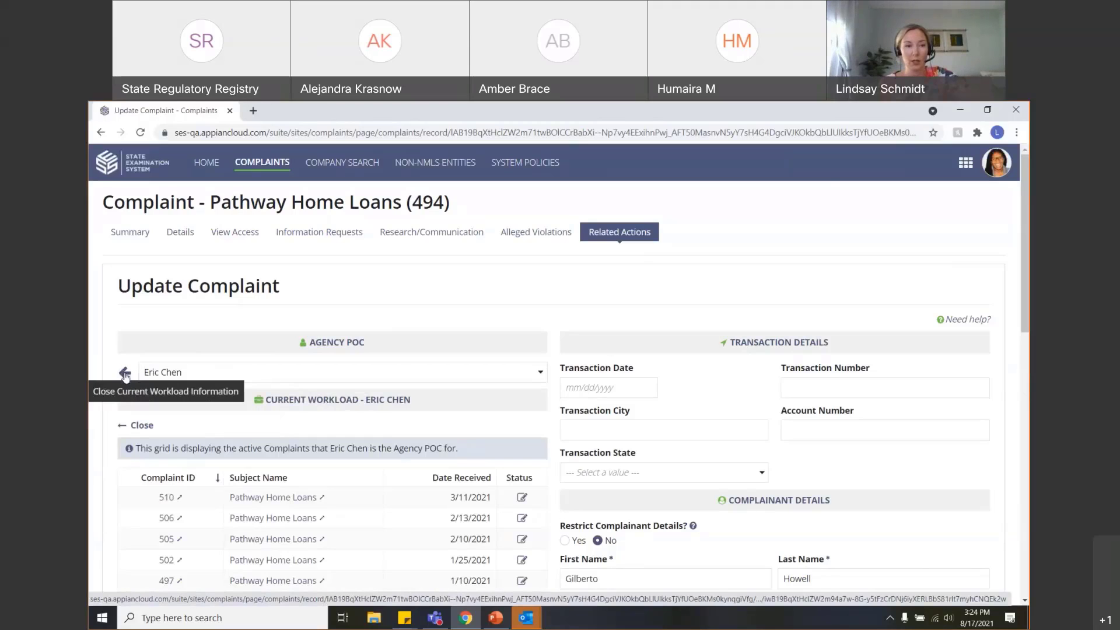
left_click(124, 375)
left_click(124, 374)
left_click(124, 375)
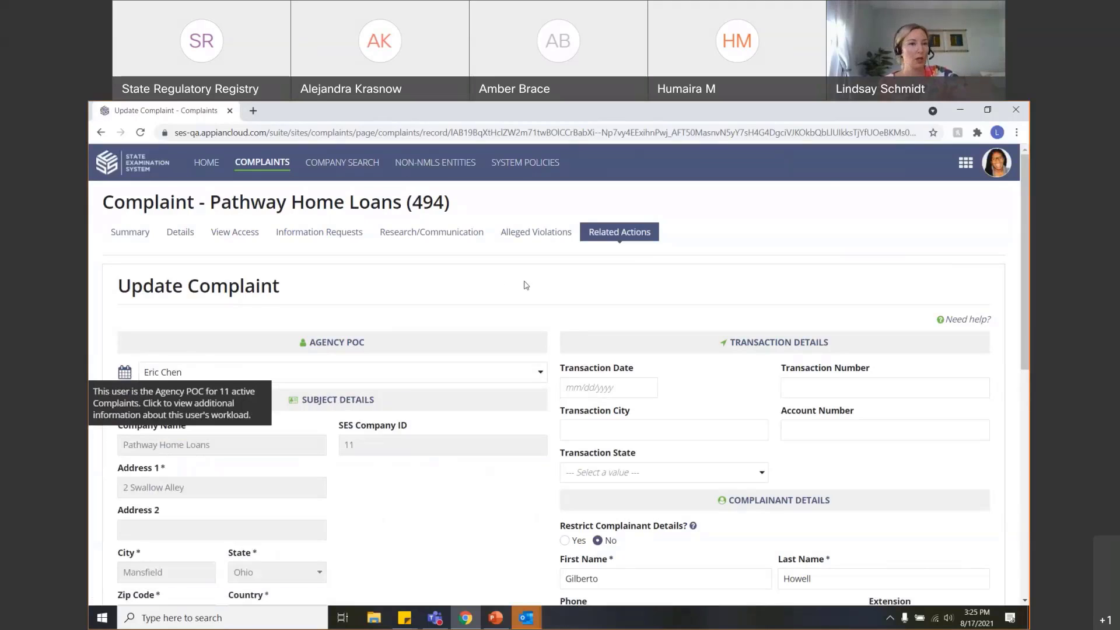
Leave the complaint update without saving, open the State Examination System site and close the Complaints site.
left_click(108, 163)
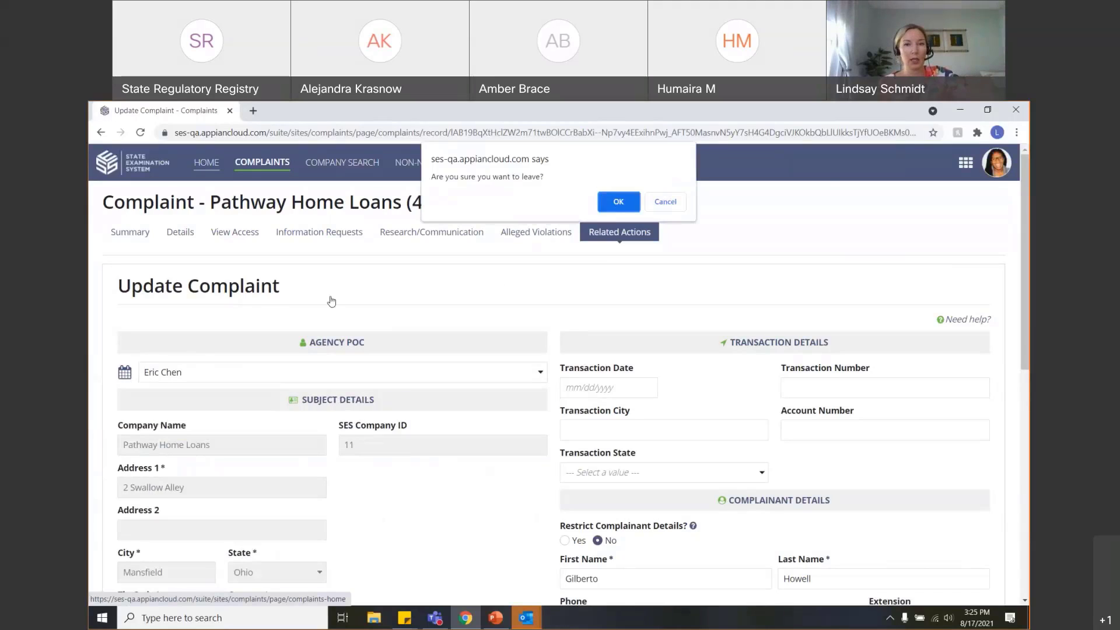
left_click(618, 202)
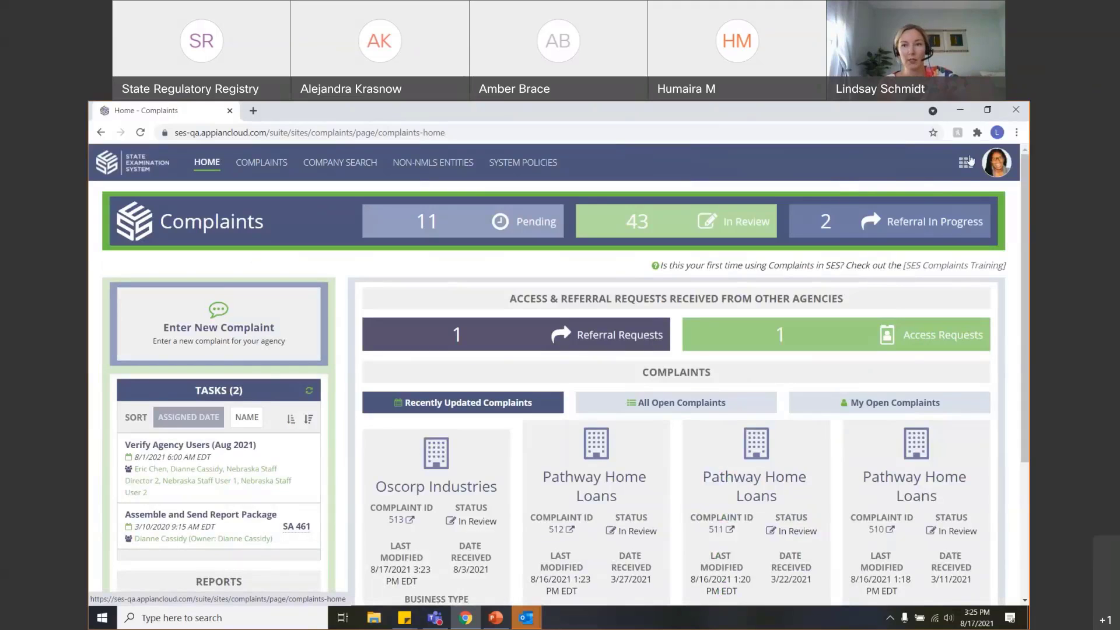
left_click(970, 160)
left_click(887, 200)
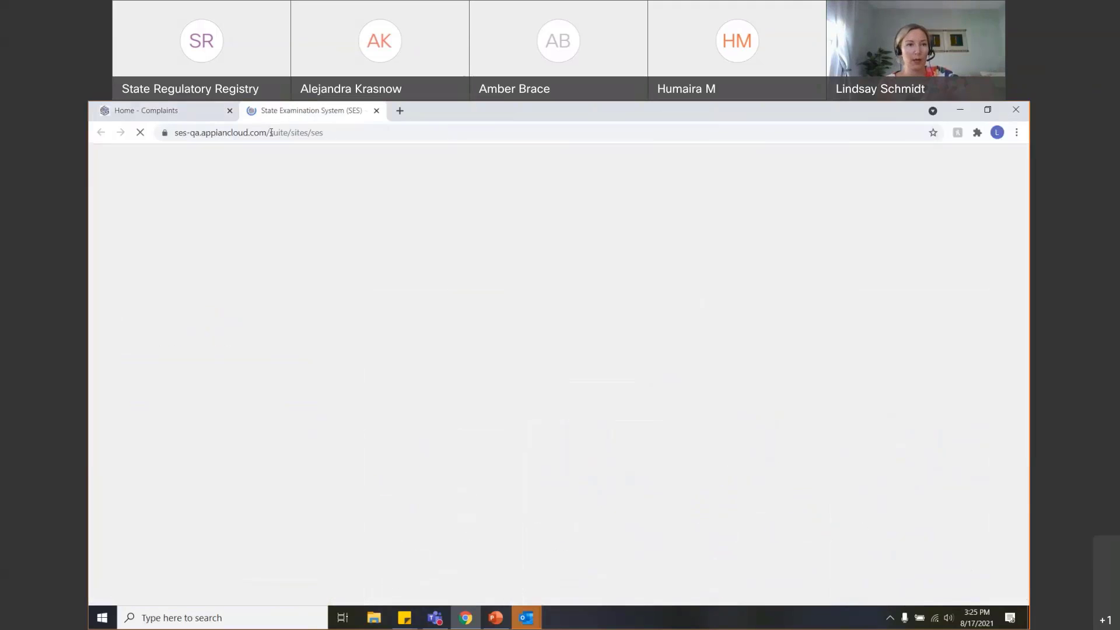
left_click(230, 110)
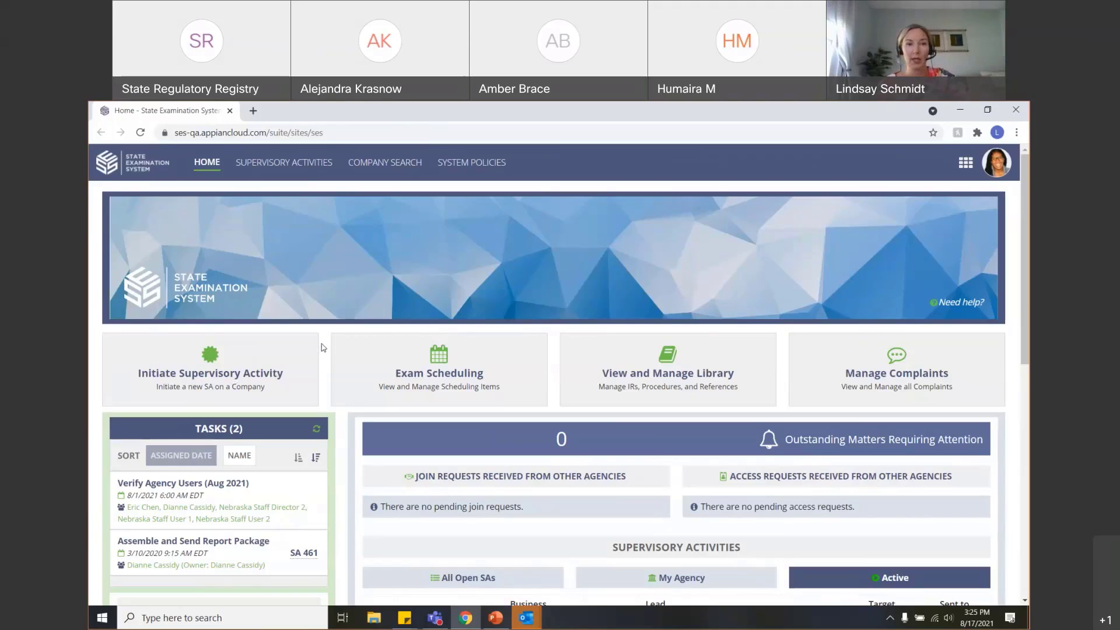
Search the supervisory activities for ID 1788 and open the participants of that Integrated Payment Systems Inc. exam.
left_click(300, 367)
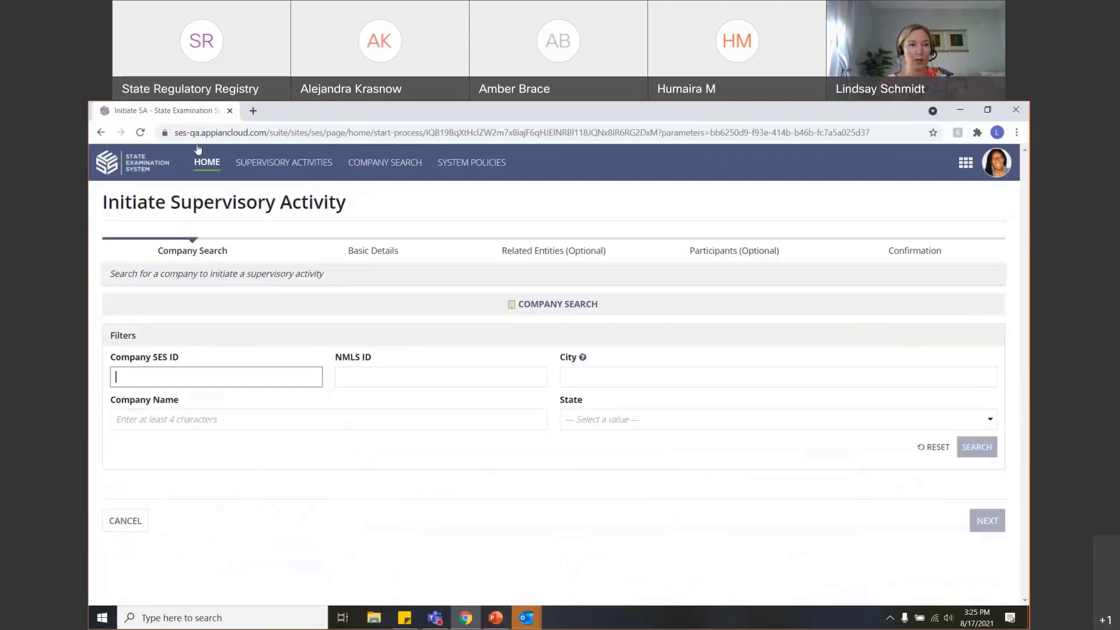
left_click(288, 163)
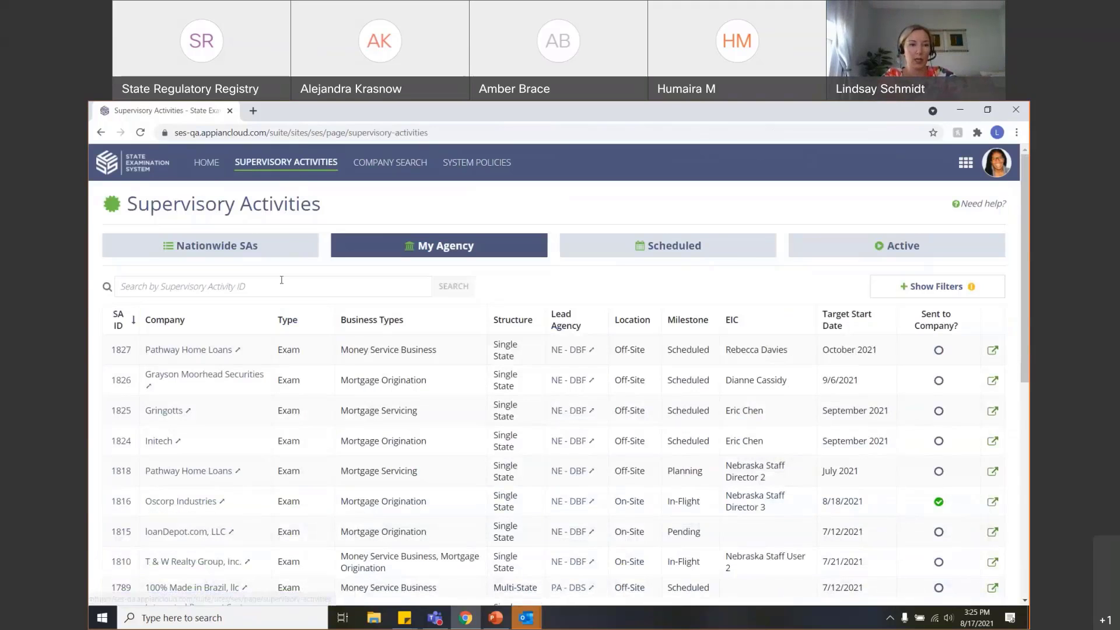
left_click(280, 281)
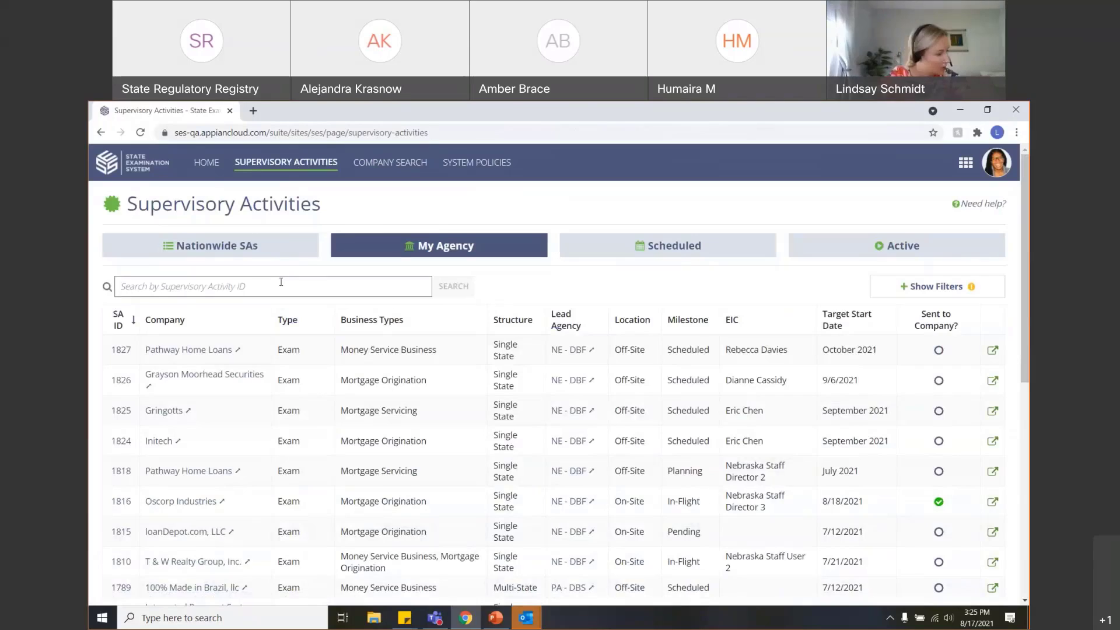
type("1")
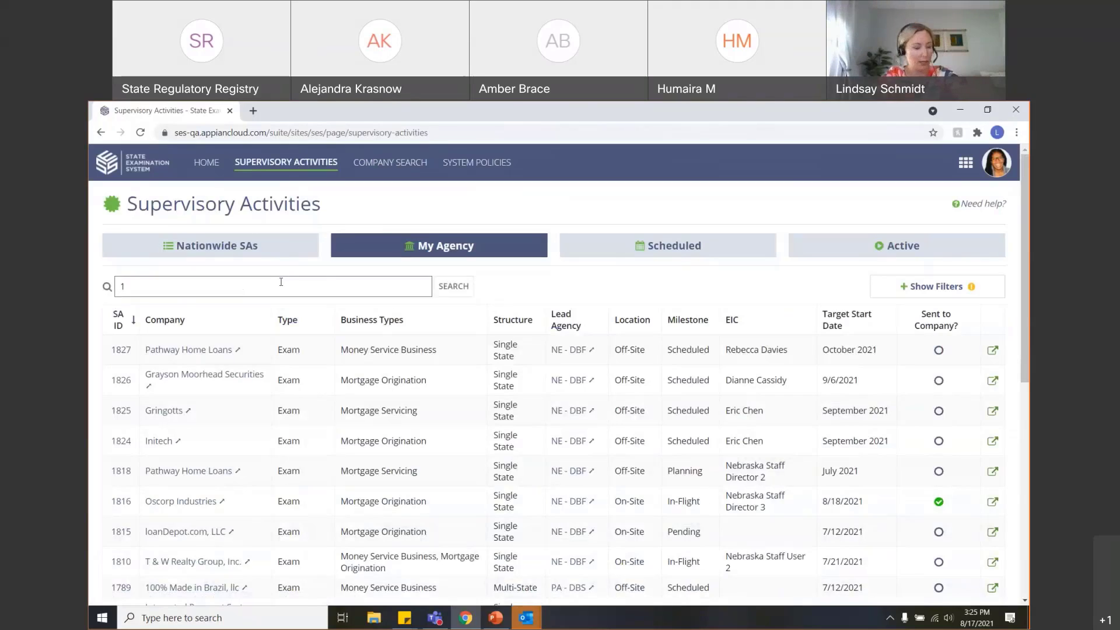
type("788")
left_click(461, 286)
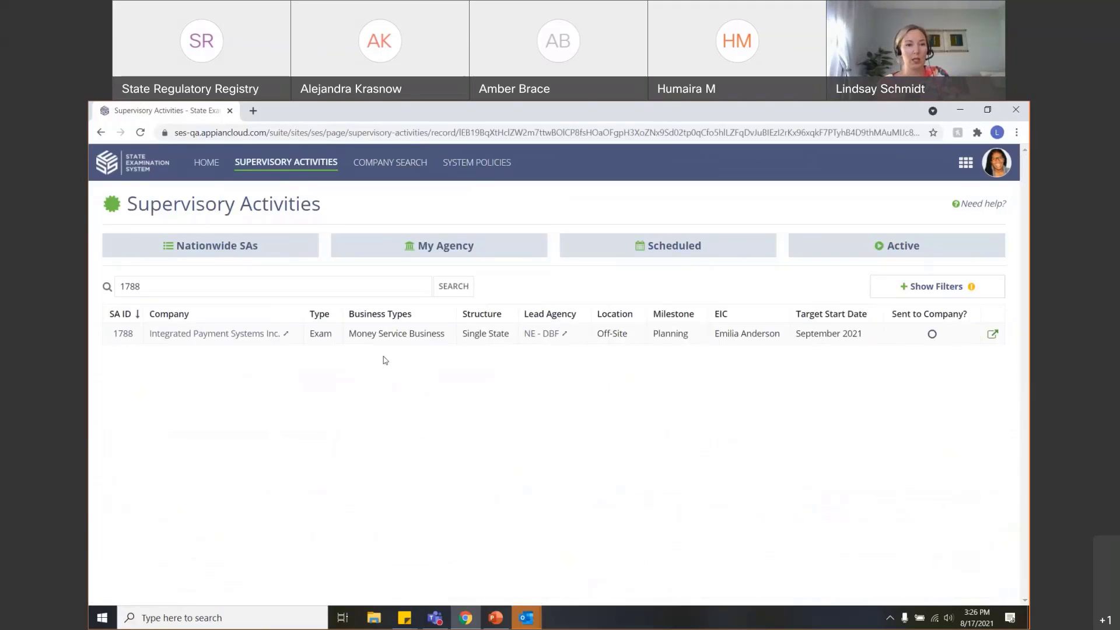
left_click(214, 333)
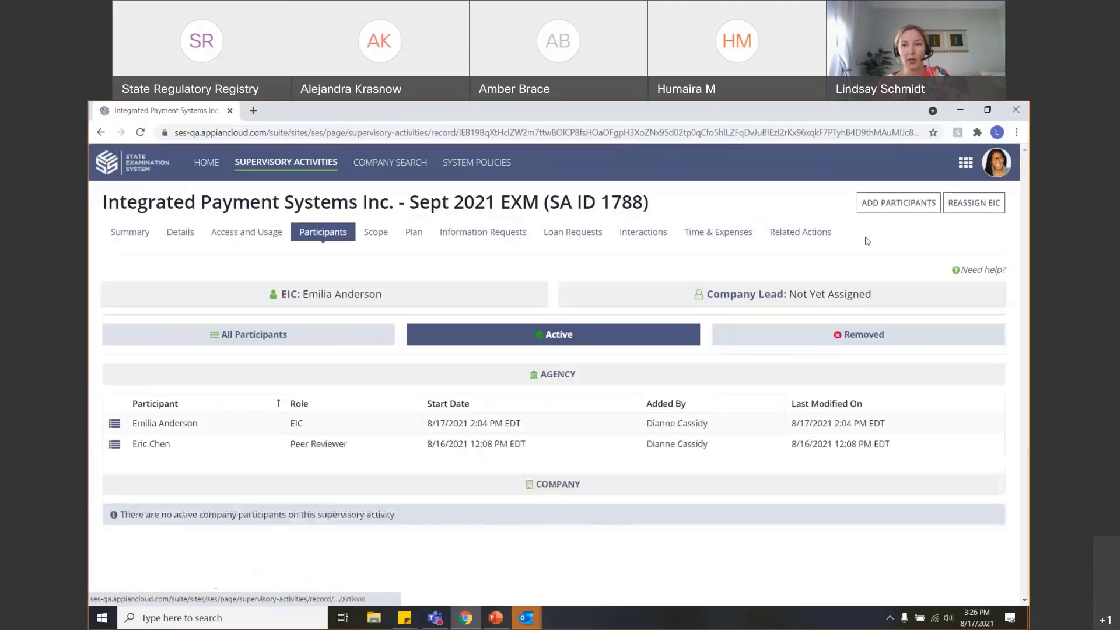
Start reassigning the exam's EIC, choose No for keeping the current EIC active, and view the existing participants available as replacement.
left_click(990, 206)
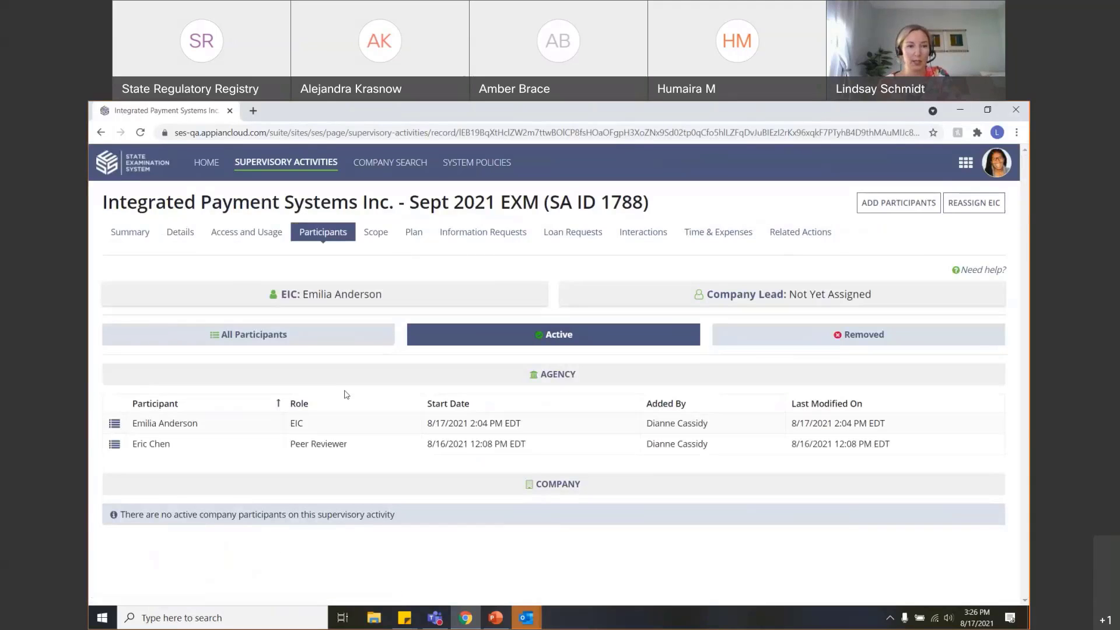
scroll(193, 420, "down", 1)
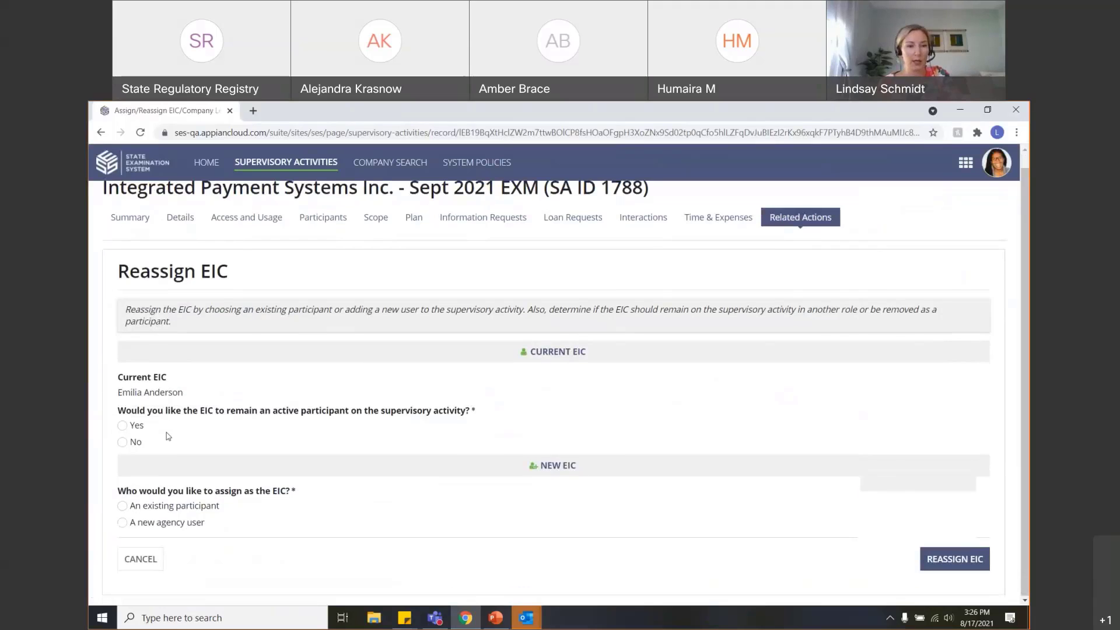
left_click(123, 442)
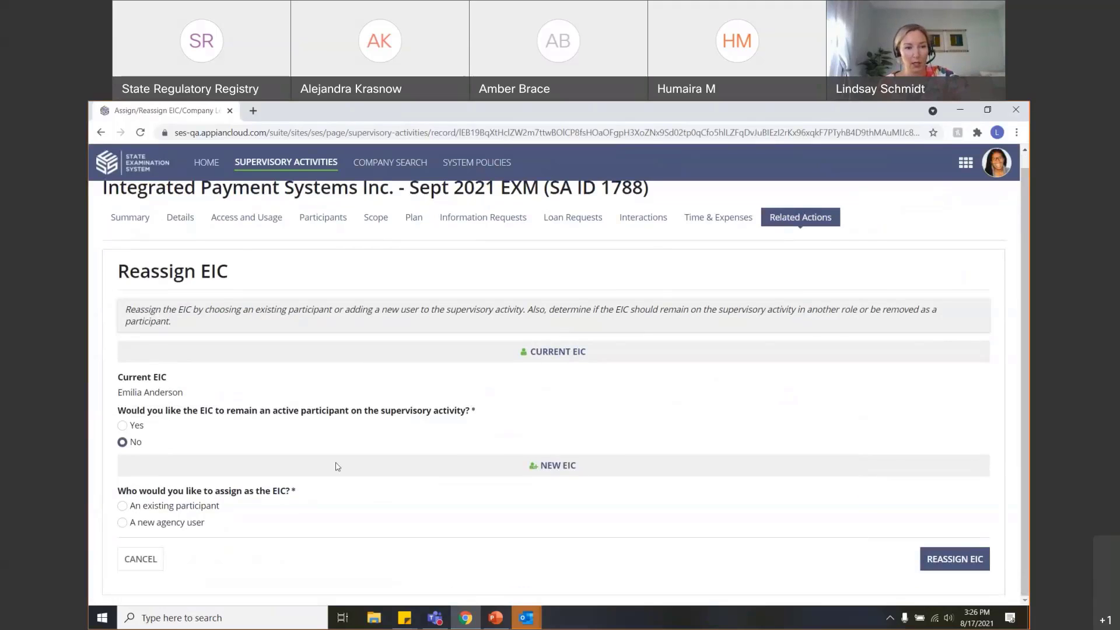
left_click(141, 507)
left_click(618, 512)
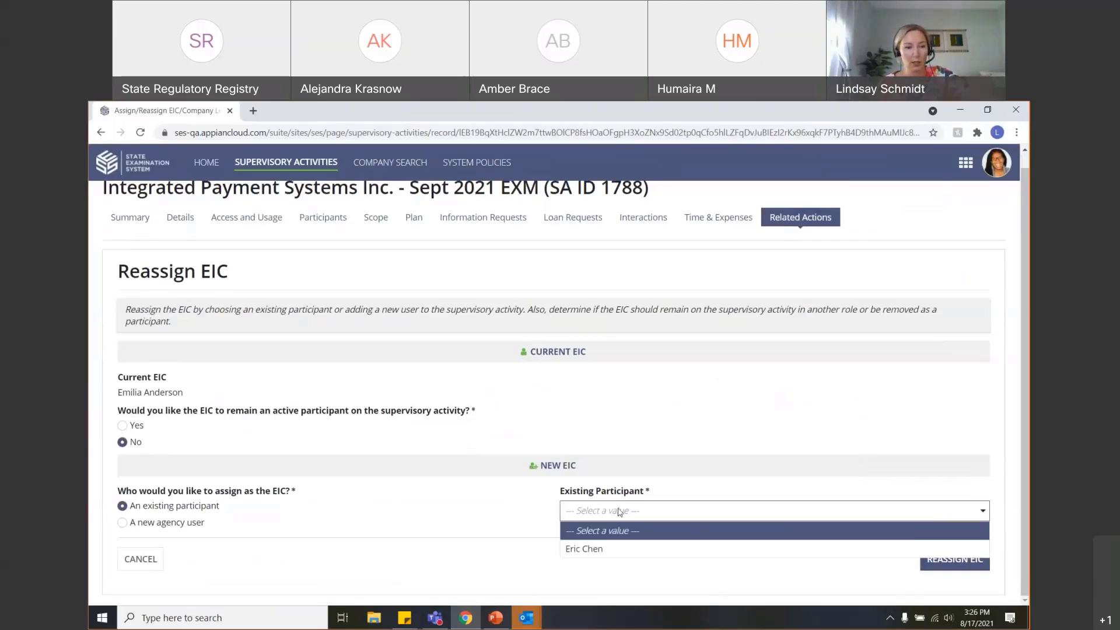
Choose a new agency user as the EIC, select nebraska.staff.director1, and review that user's current workload.
left_click_drag(204, 522, 155, 529)
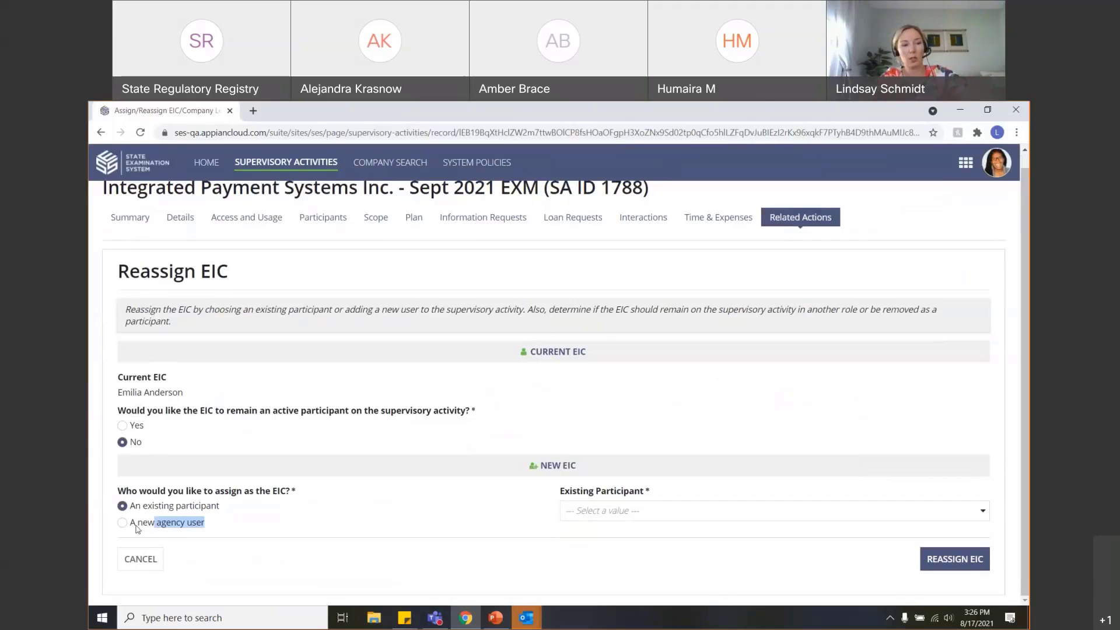
left_click(137, 525)
left_click(695, 518)
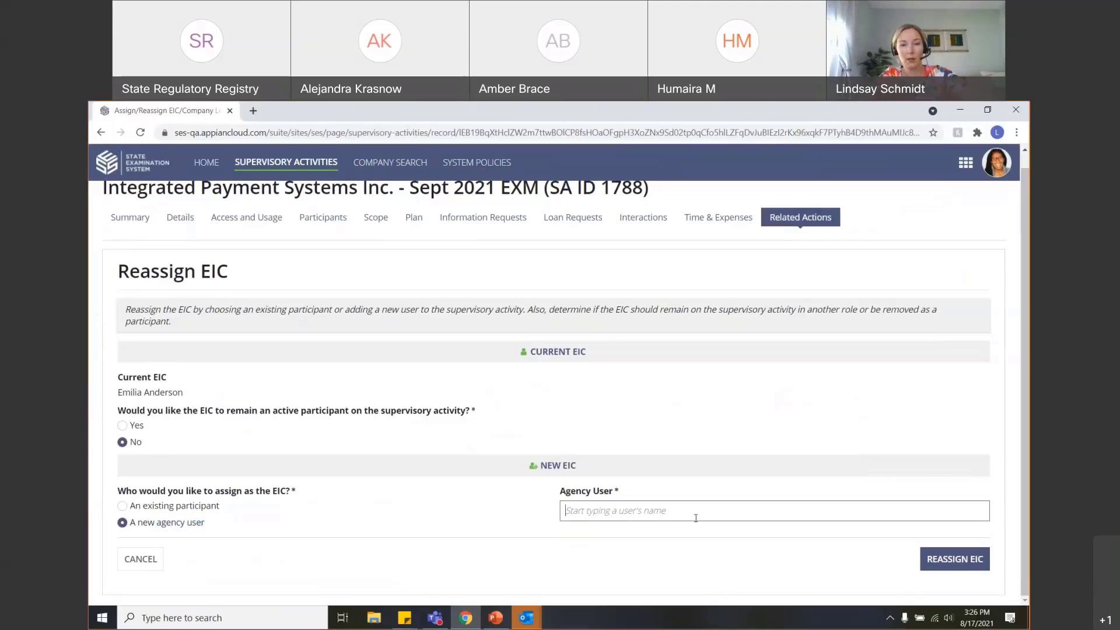
type("di")
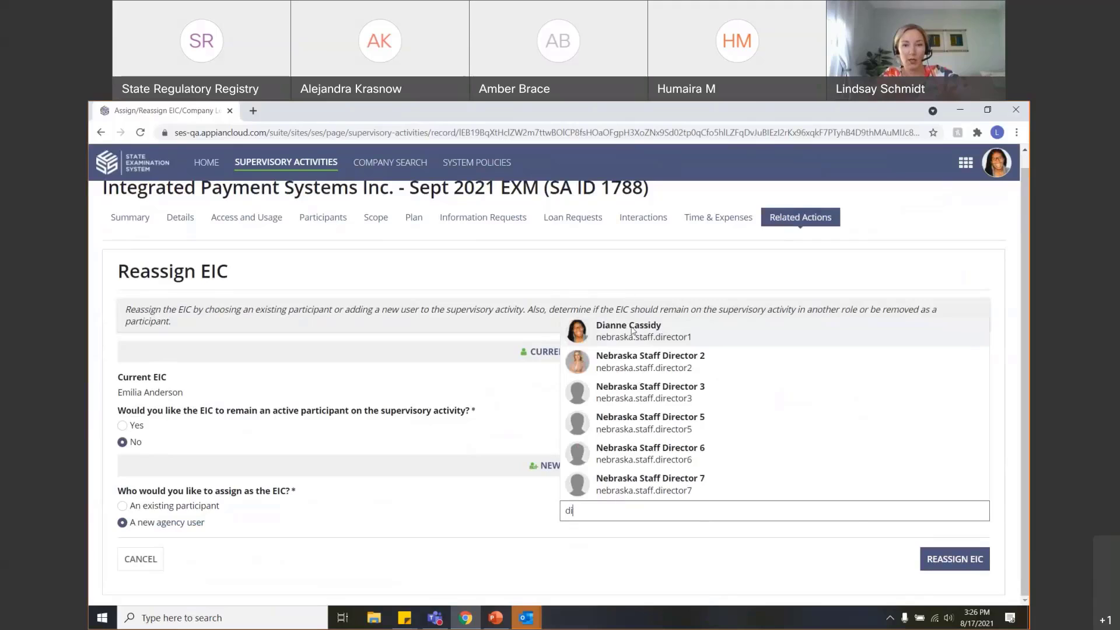
left_click(631, 331)
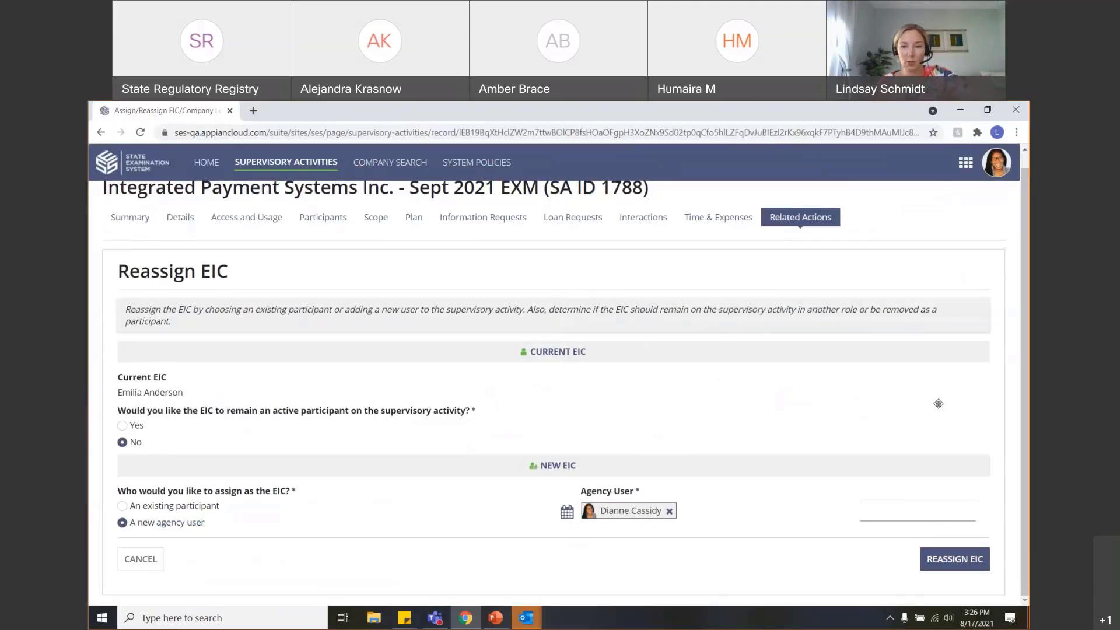
left_click(567, 517)
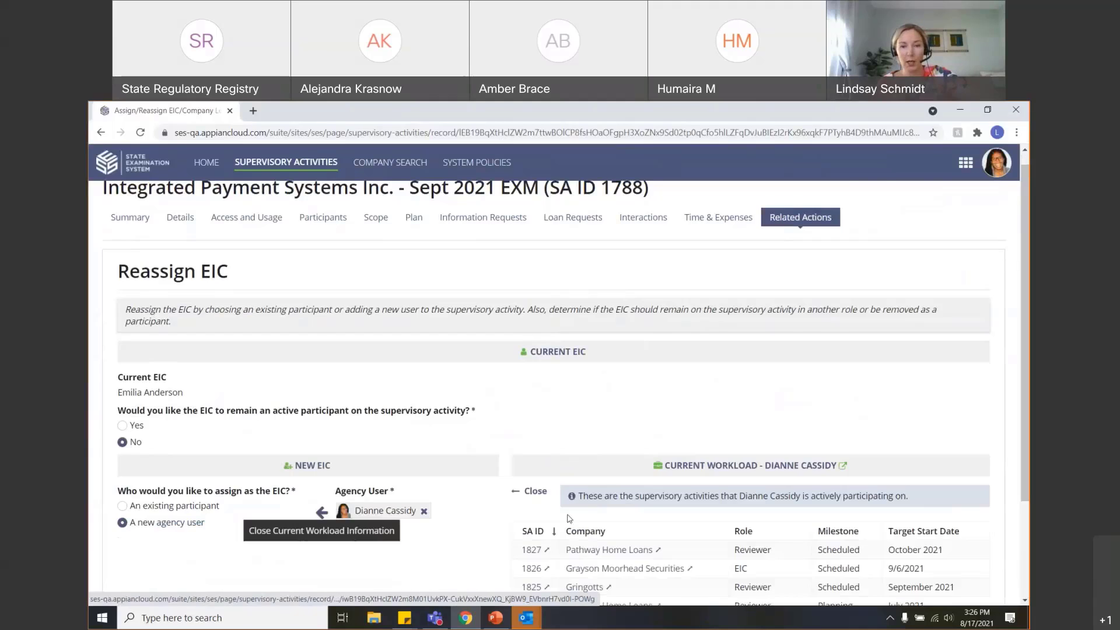
scroll(568, 518, "down", 2)
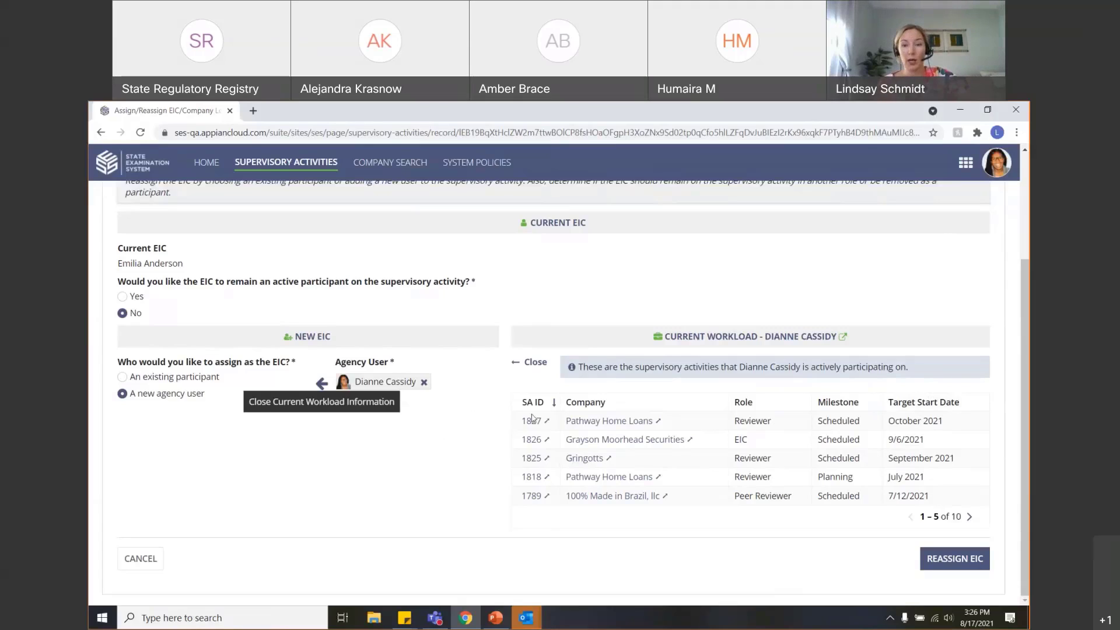
left_click(529, 361)
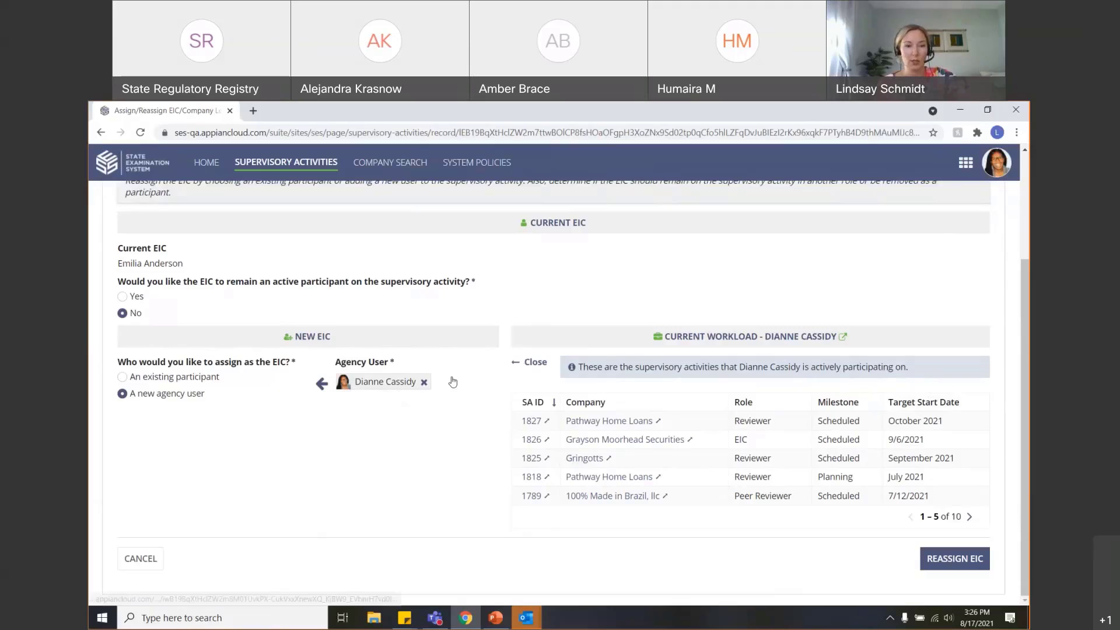
Replace the selected agency user with nebraska.examiner1 and show that user's current workload.
left_click(669, 514)
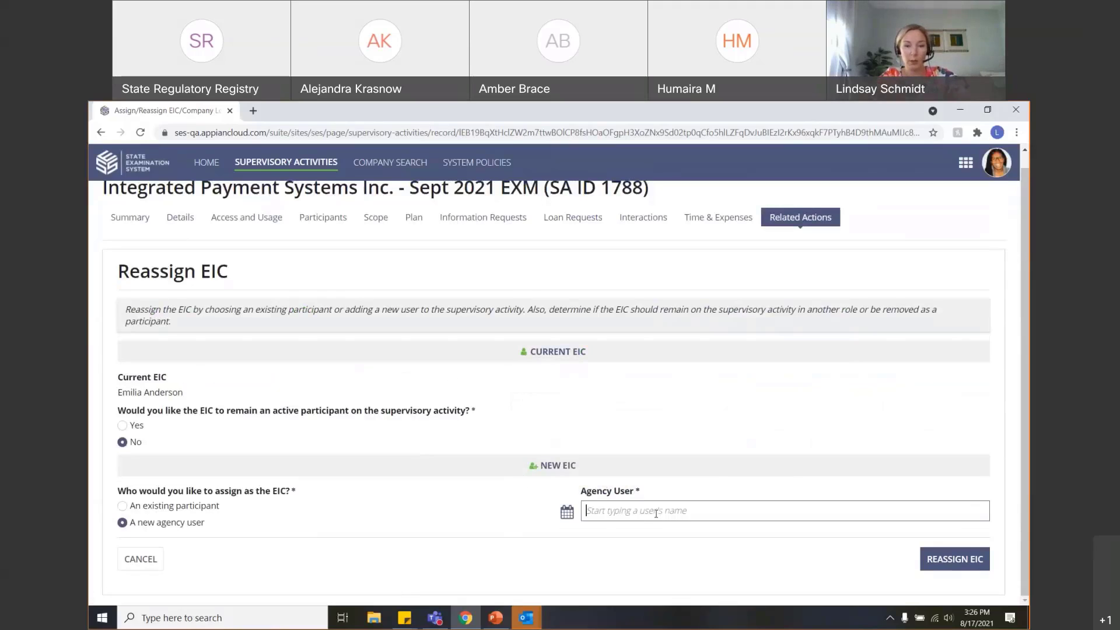
type("eri")
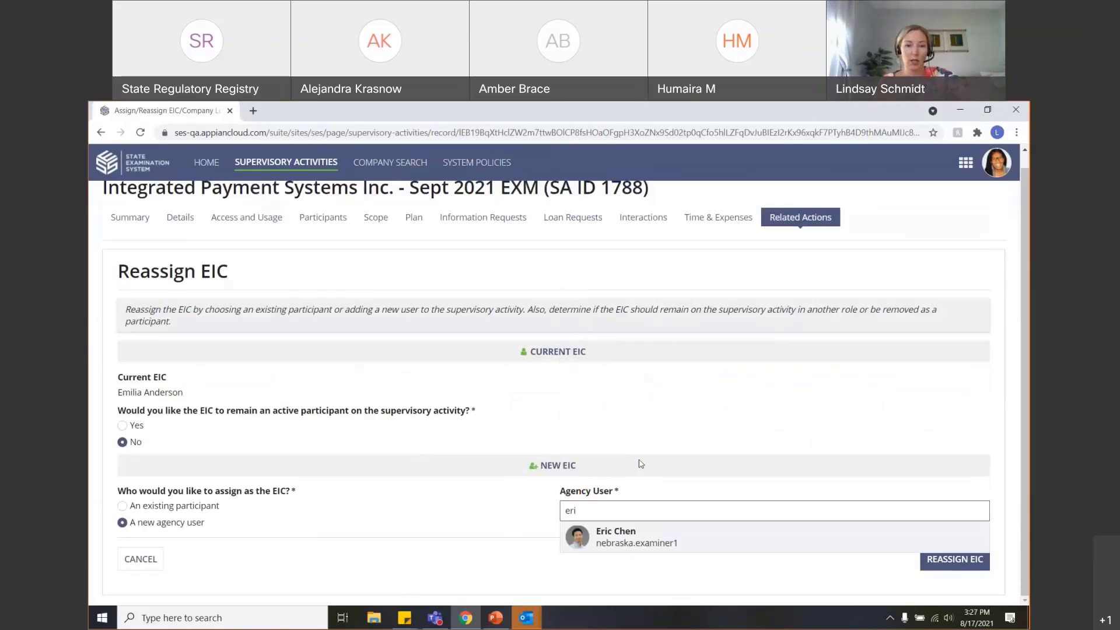
left_click(630, 536)
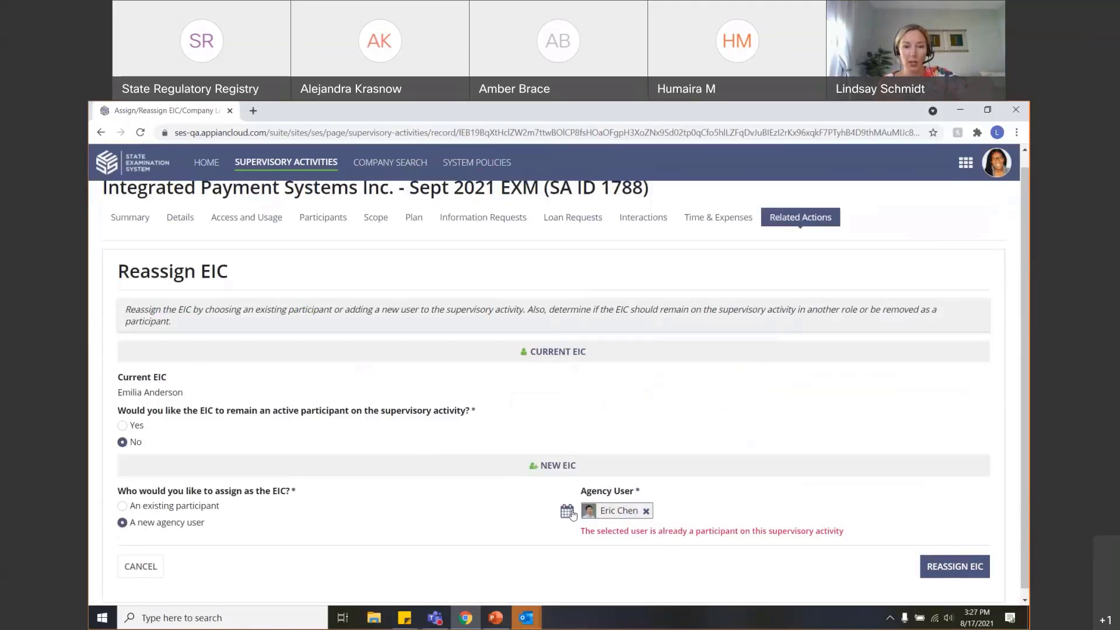
left_click(567, 511)
scroll(573, 514, "down", 2)
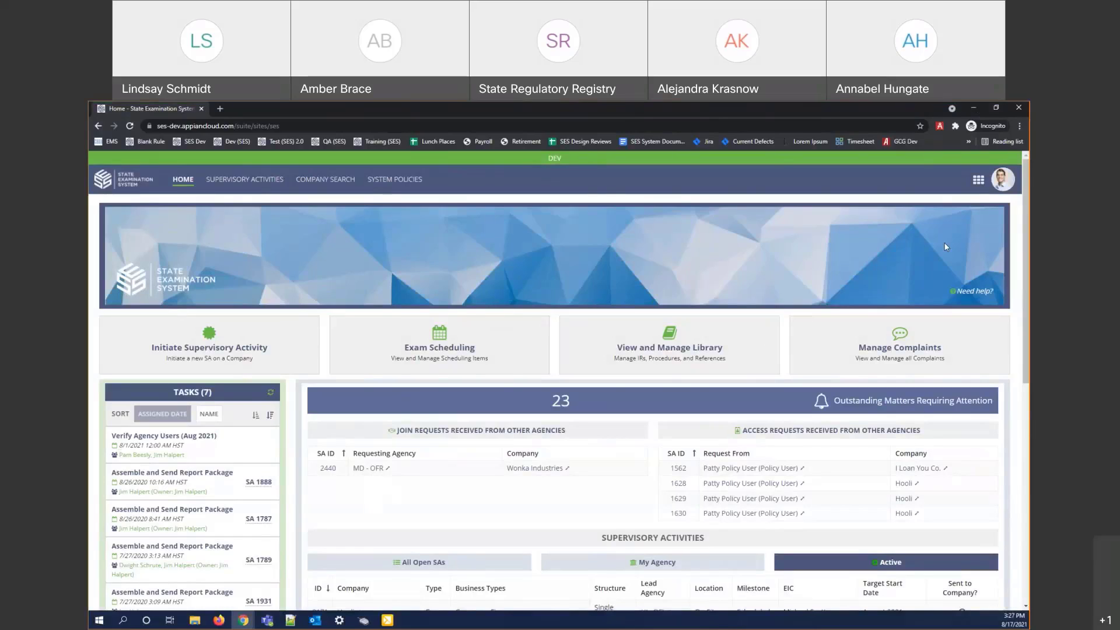
Check which user account is signed in to the development site.
left_click(1002, 179)
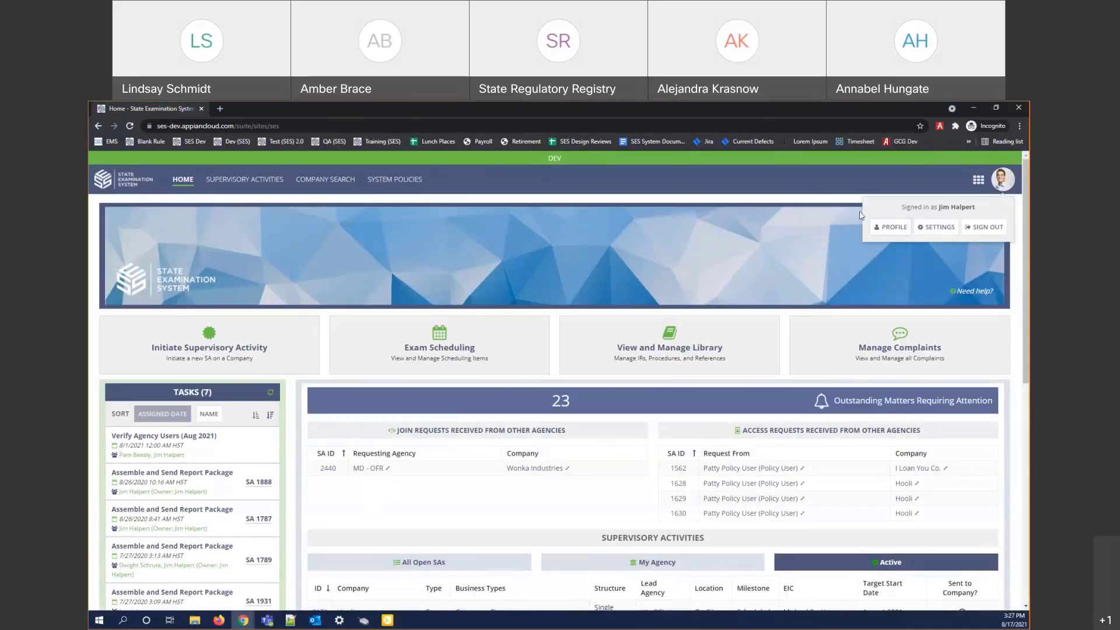
left_click(788, 190)
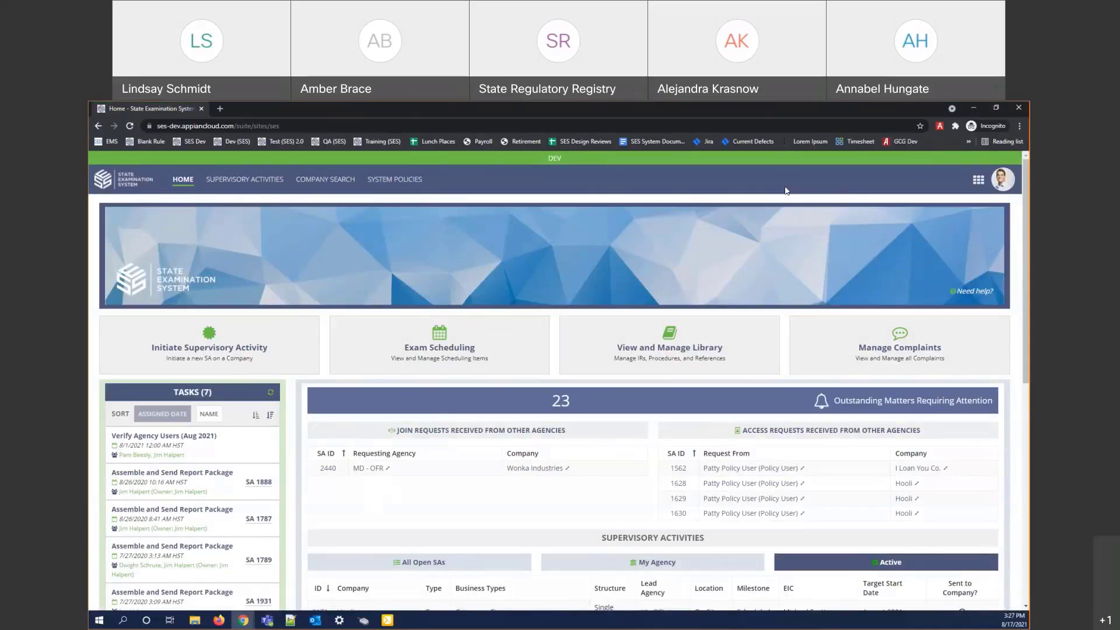
Open the Exam Staffing Report and review its supervisory activity assignment overlaps and the examiners with availability.
scroll(944, 259, "down", 1)
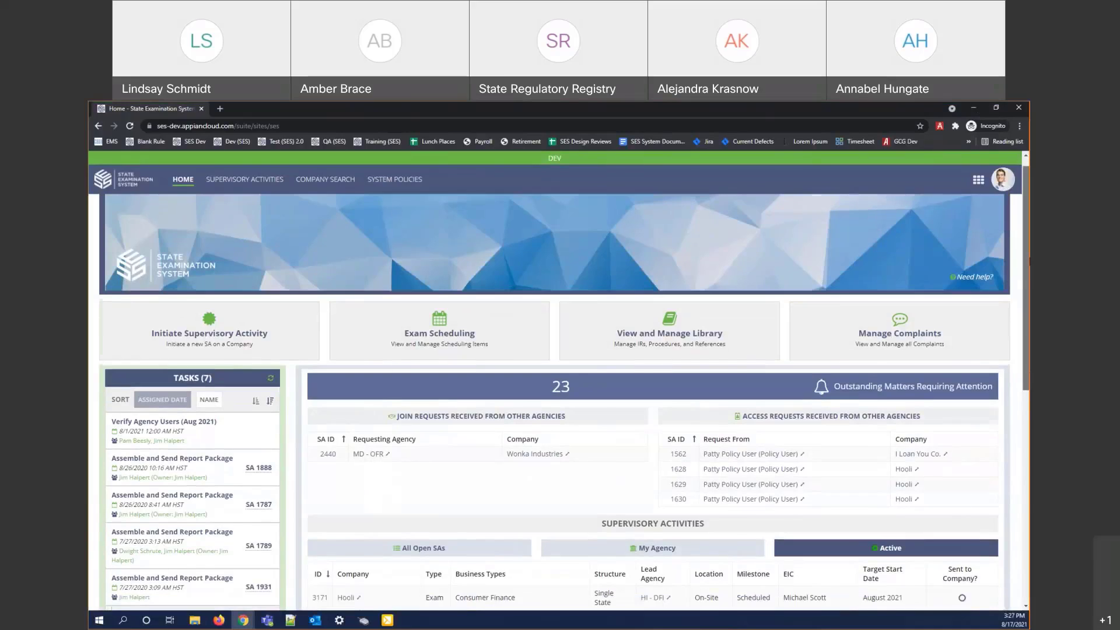
scroll(548, 467, "down", 10)
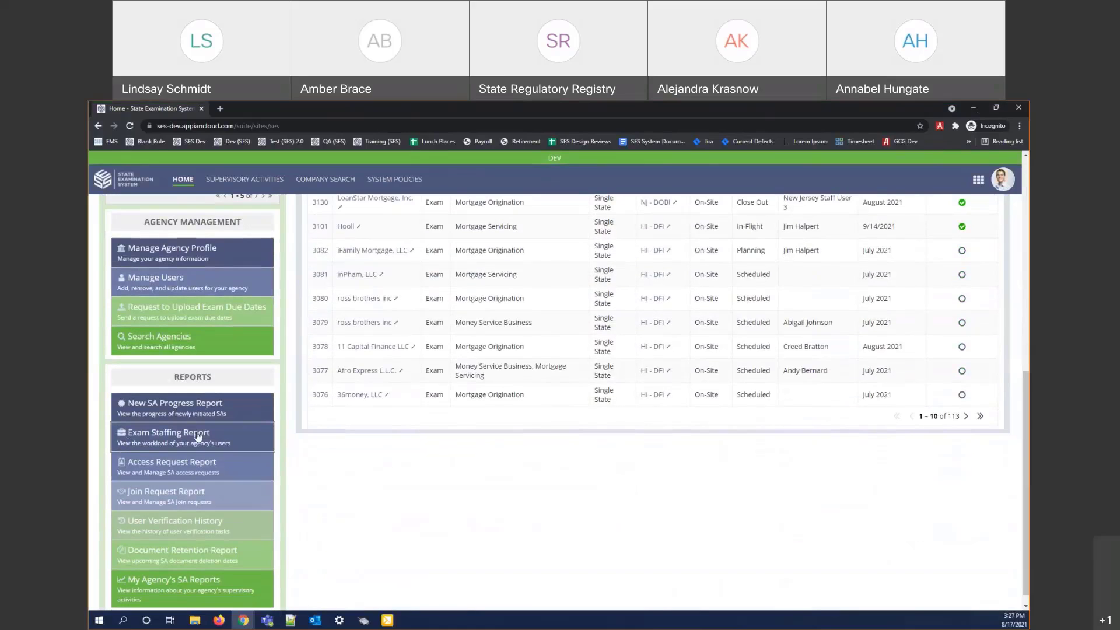
left_click(250, 443)
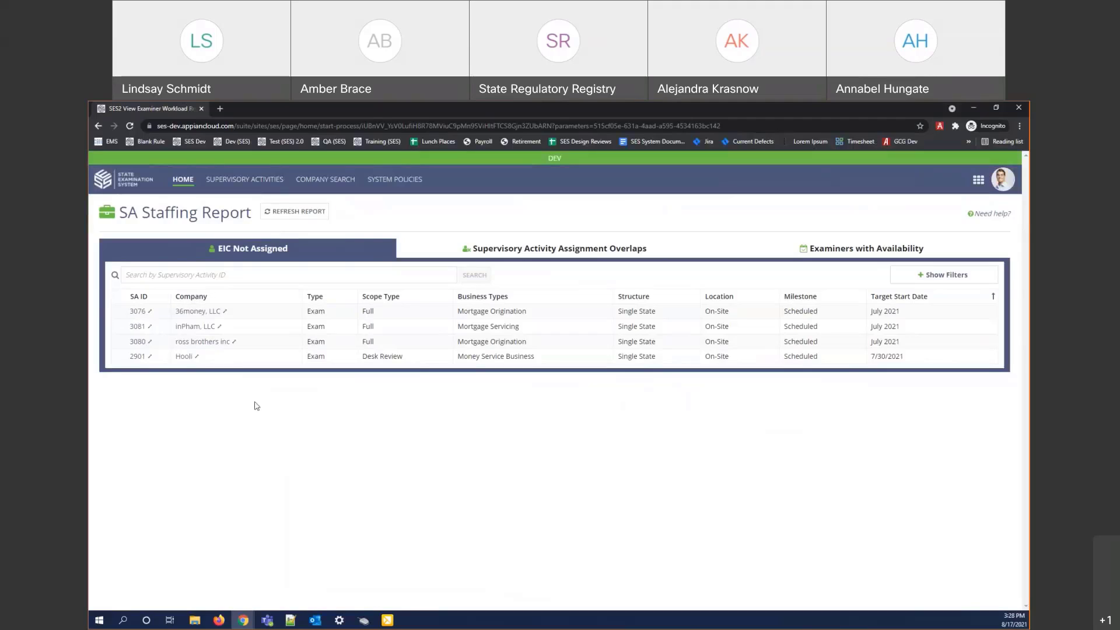
left_click(563, 249)
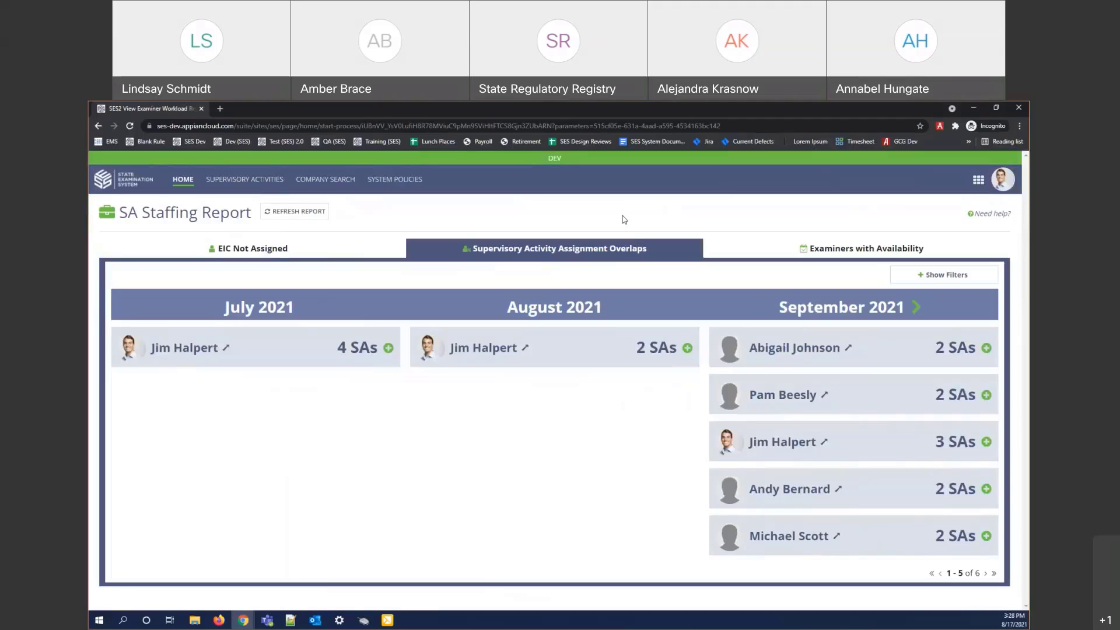
left_click(793, 253)
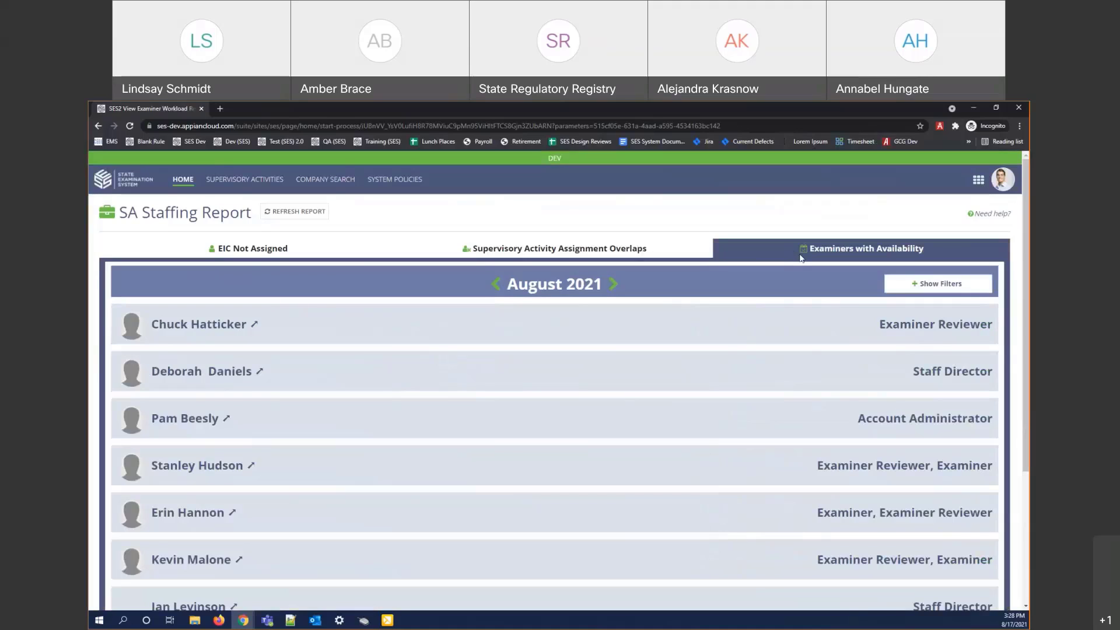
Return to the supervisory activities without an assigned EIC and open SA 3076 for 36money, LLC.
left_click(263, 250)
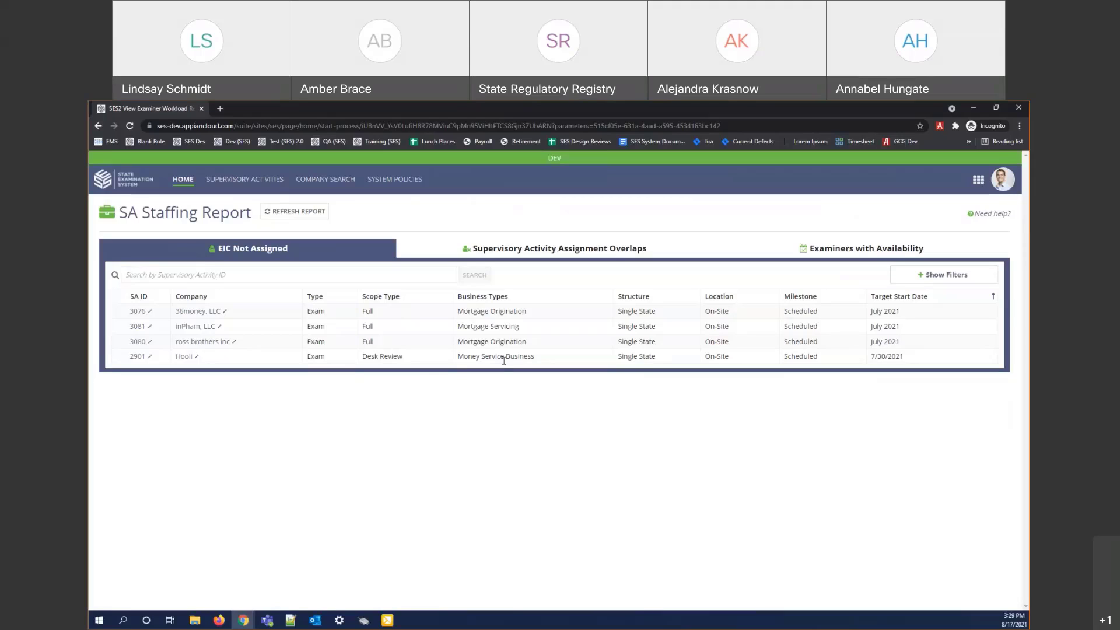
left_click_drag(871, 341, 904, 357)
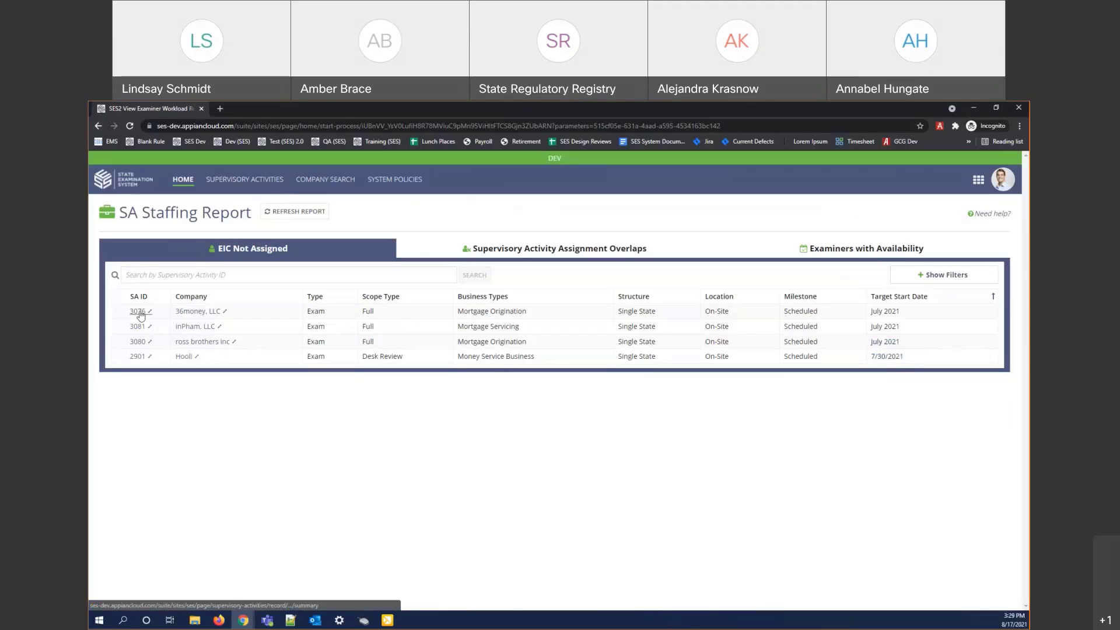
left_click(140, 312)
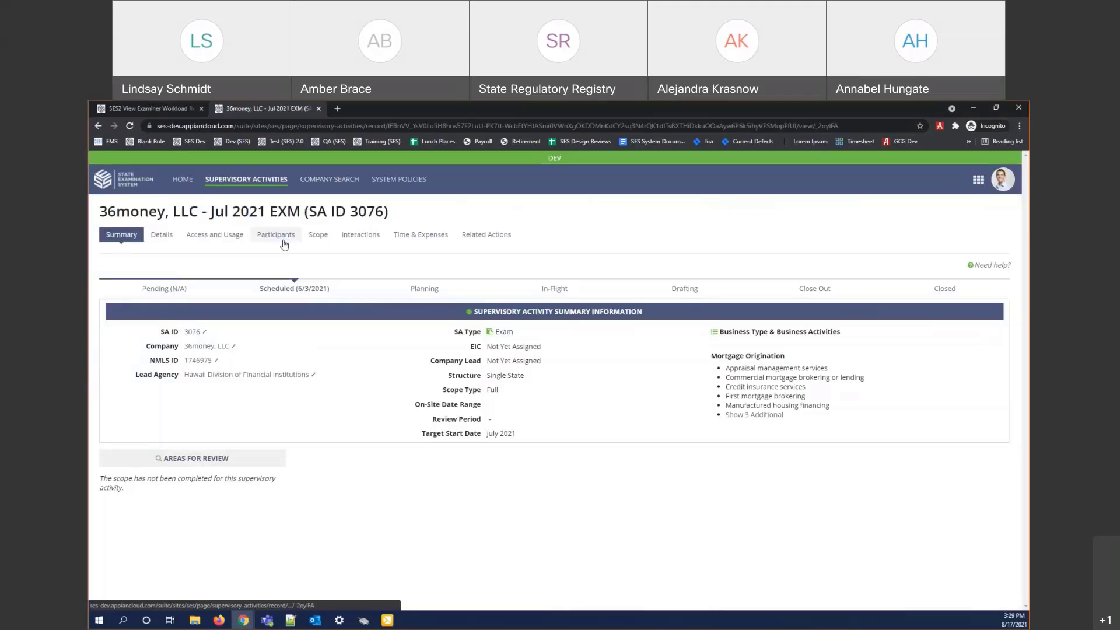
Assign a new agency user as the EIC of the 36money, LLC exam, close the exam, and refresh the staffing report.
left_click(277, 240)
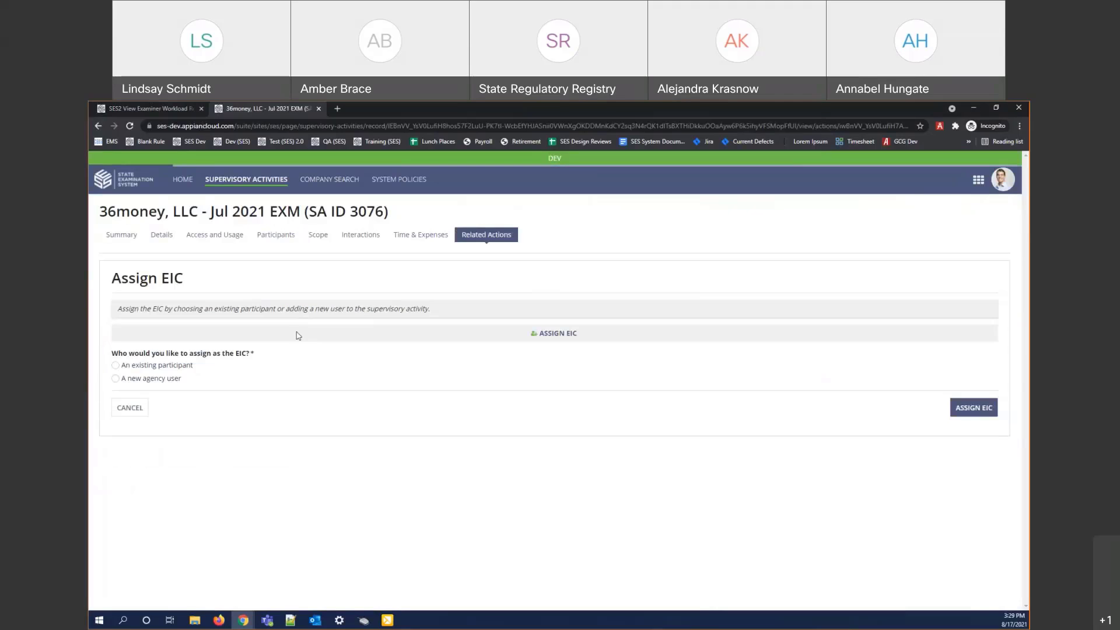
left_click(151, 380)
left_click(580, 370)
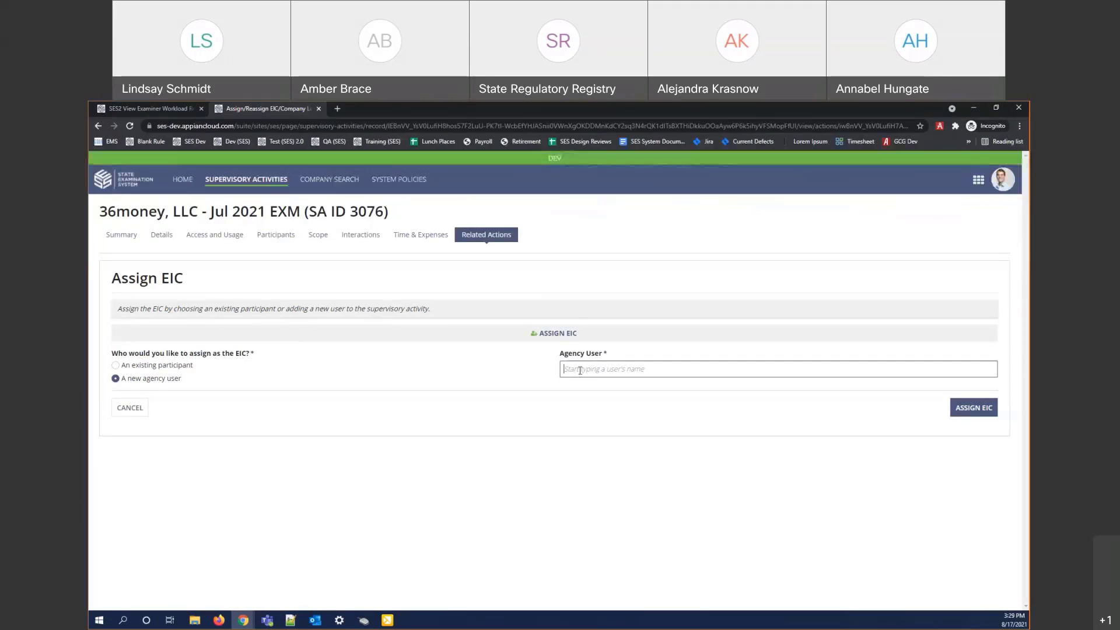
type("jim")
left_click(604, 388)
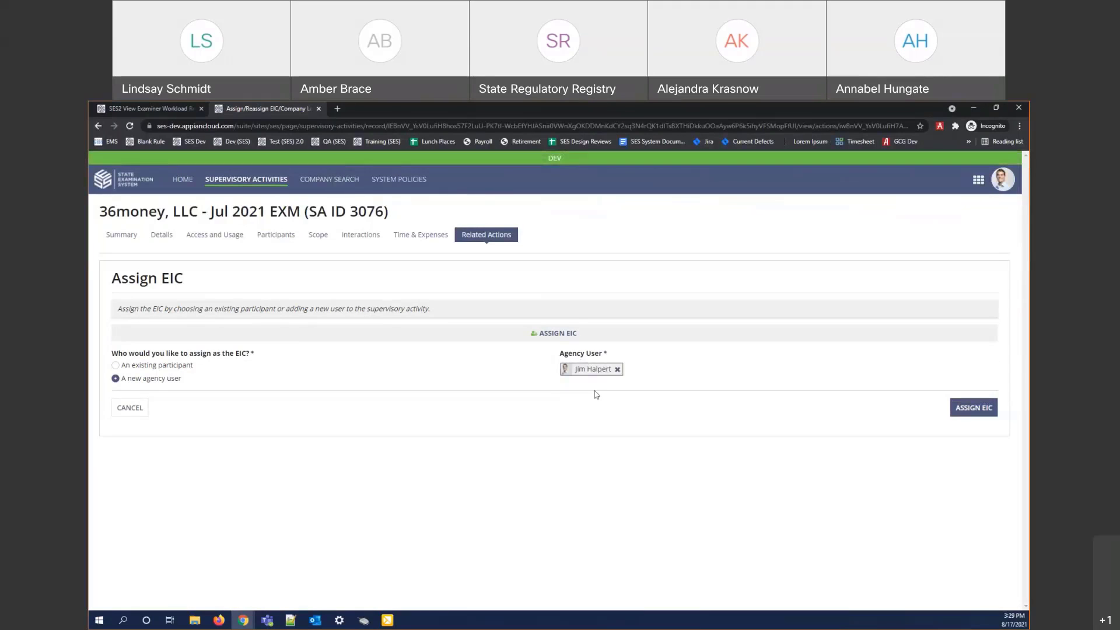
left_click(973, 407)
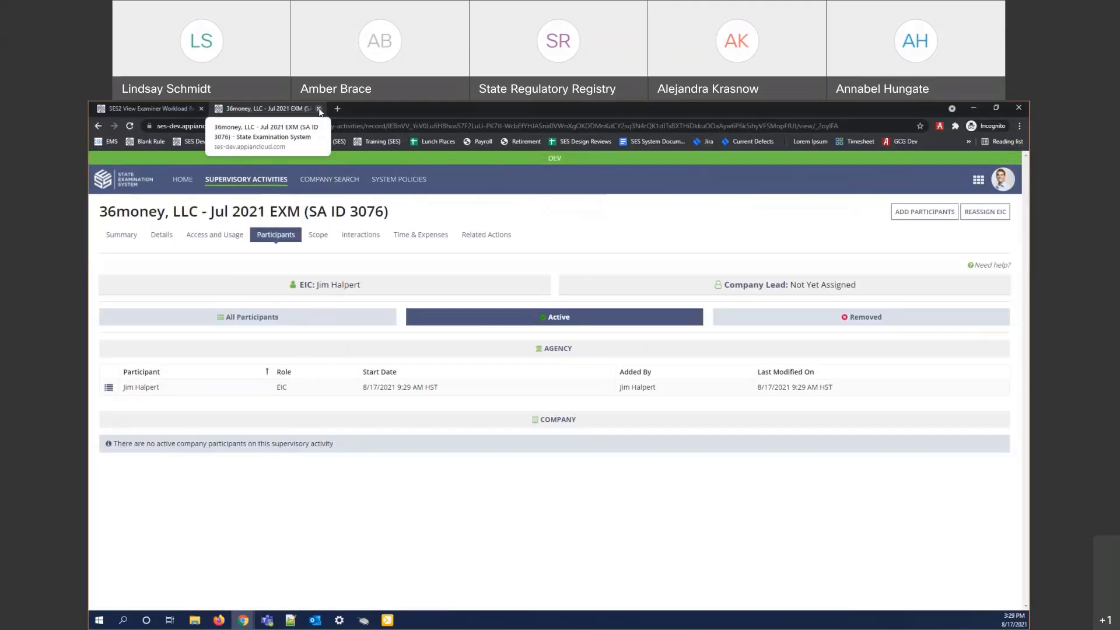
left_click(318, 109)
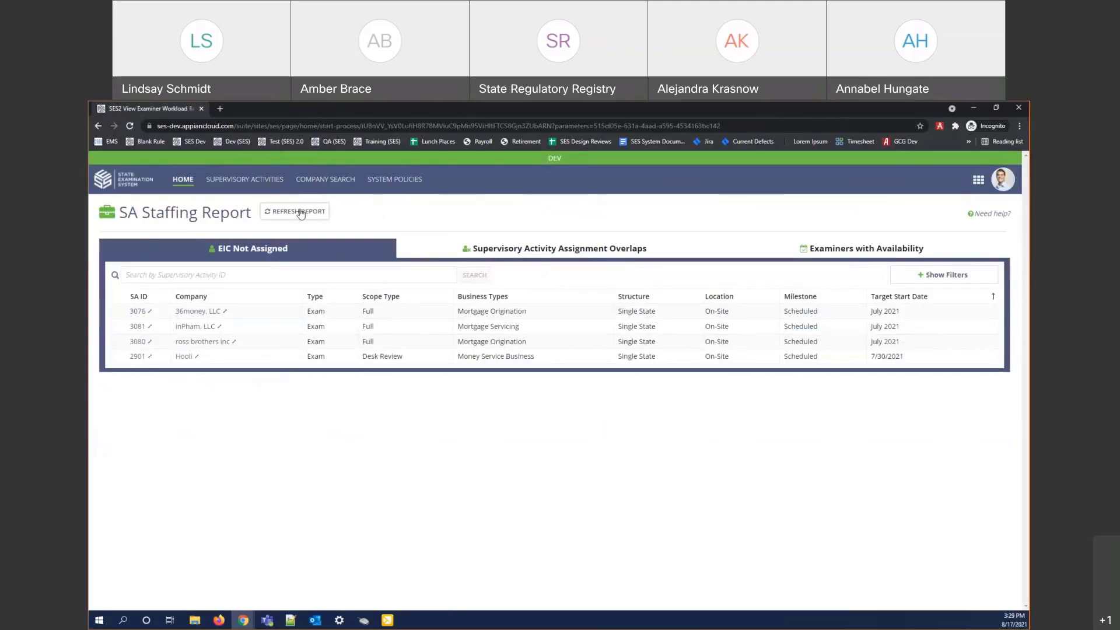
left_click(301, 213)
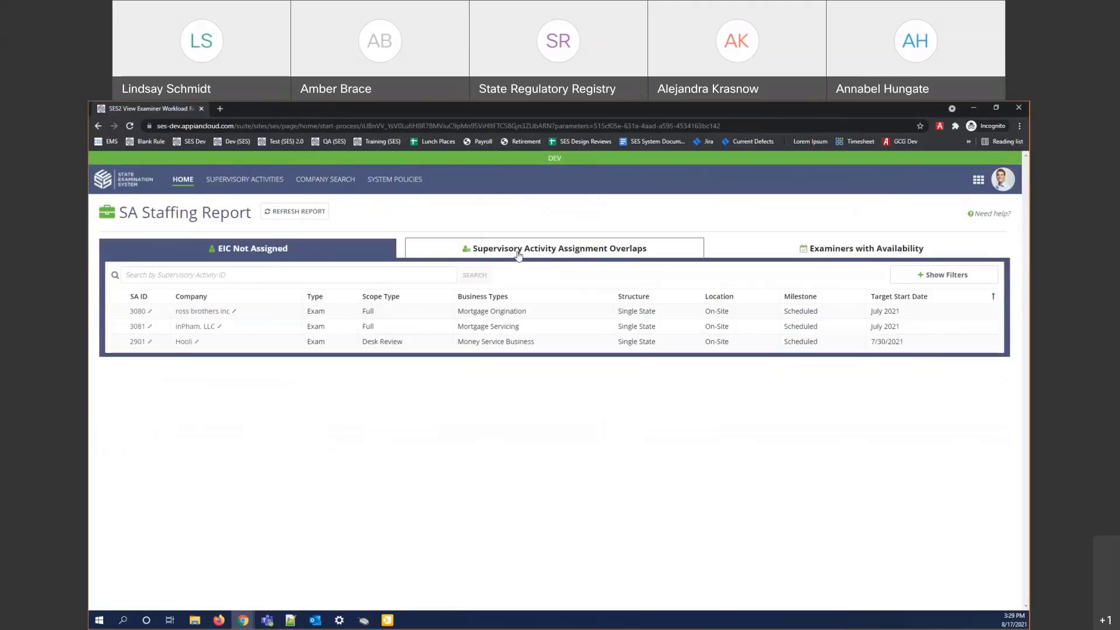
Filter the activities without an EIC by company name Hooli, and reset the filter.
left_click(943, 274)
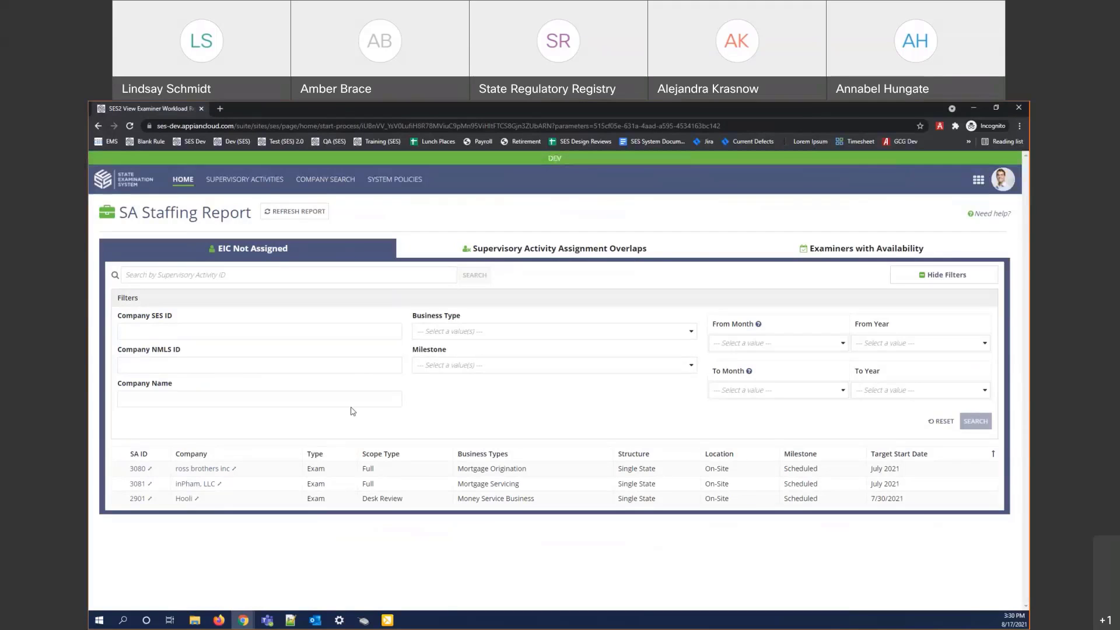
left_click(186, 396)
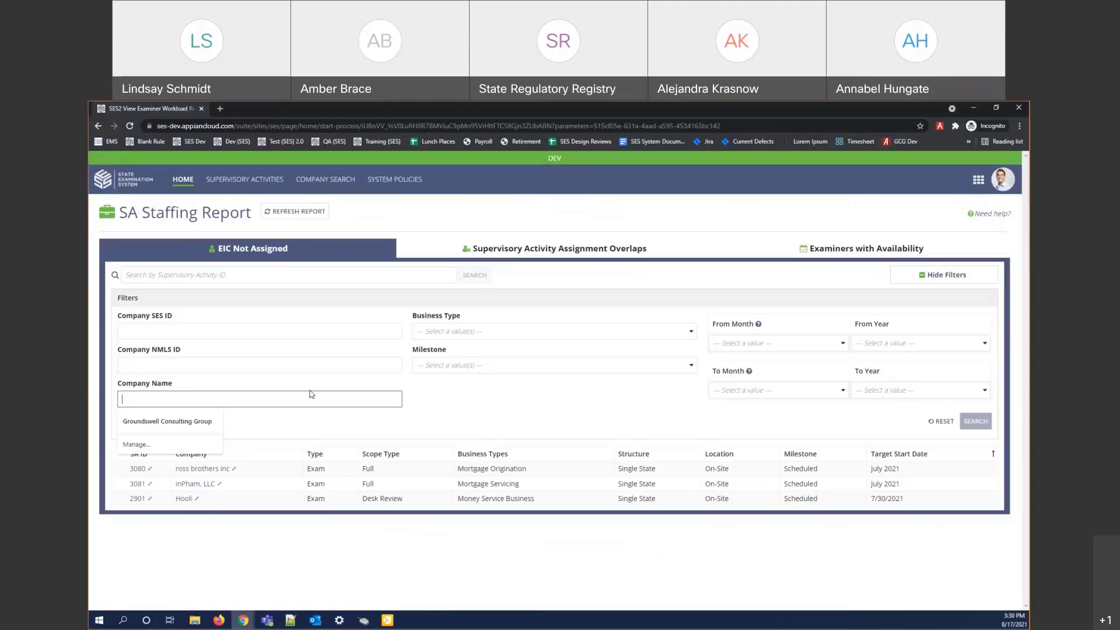
type("Hooli")
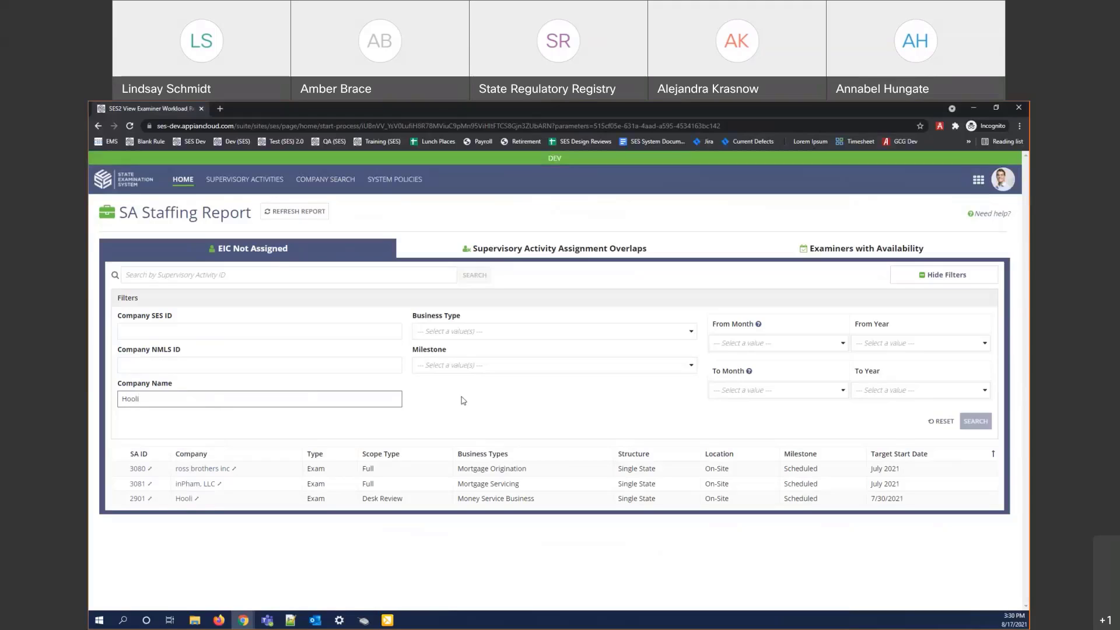
left_click(973, 421)
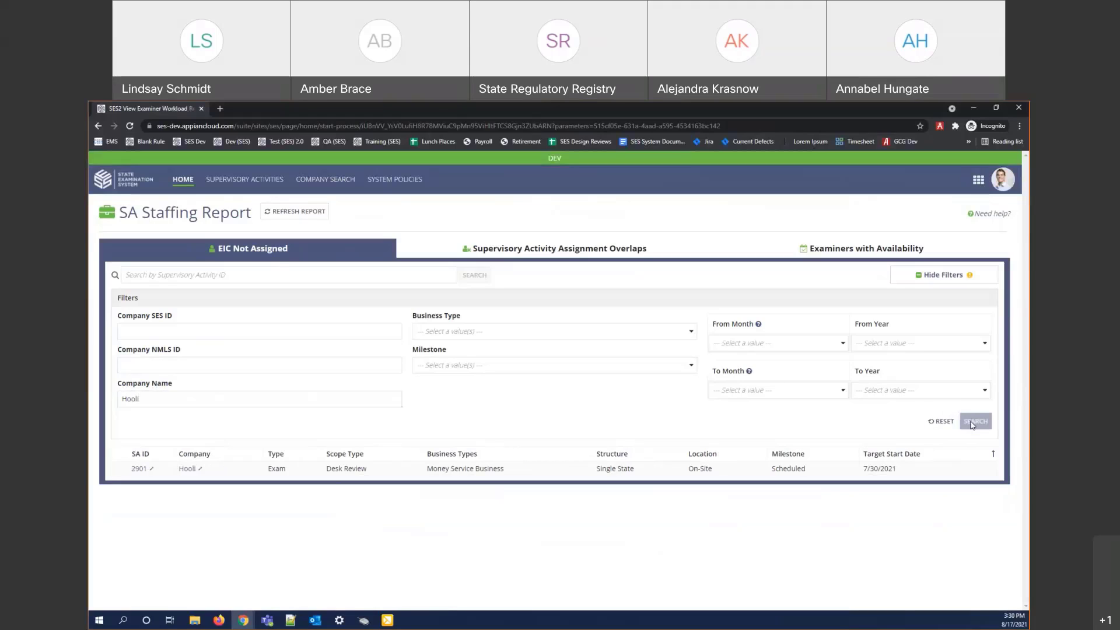
left_click(938, 424)
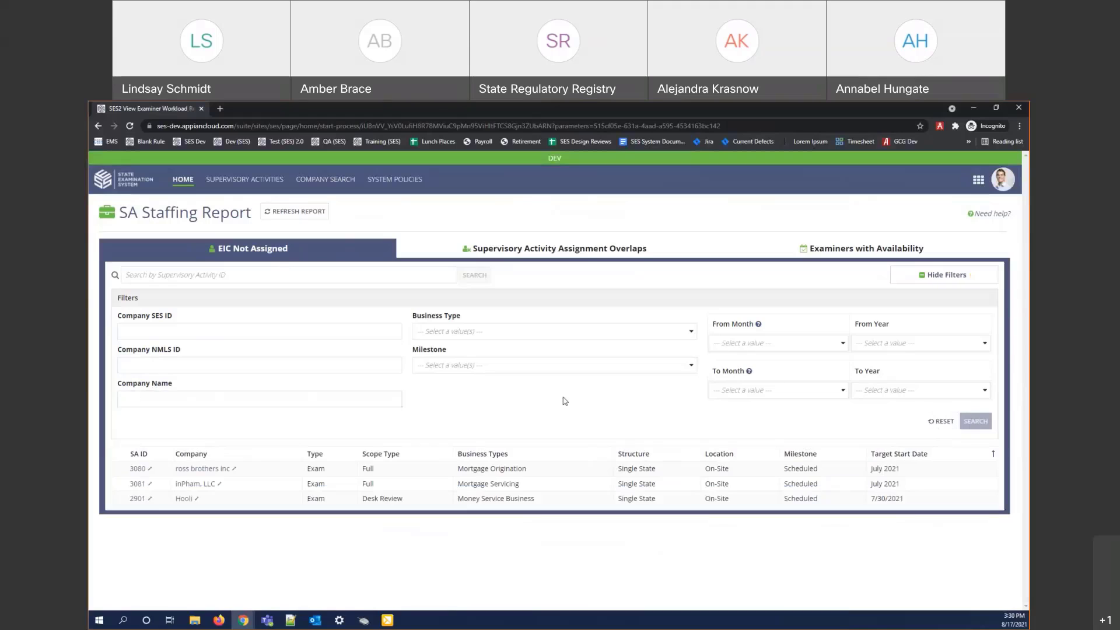
Filter the unassigned activities by business type Money Service Business, reset the filter, and hide the filter options.
left_click(457, 370)
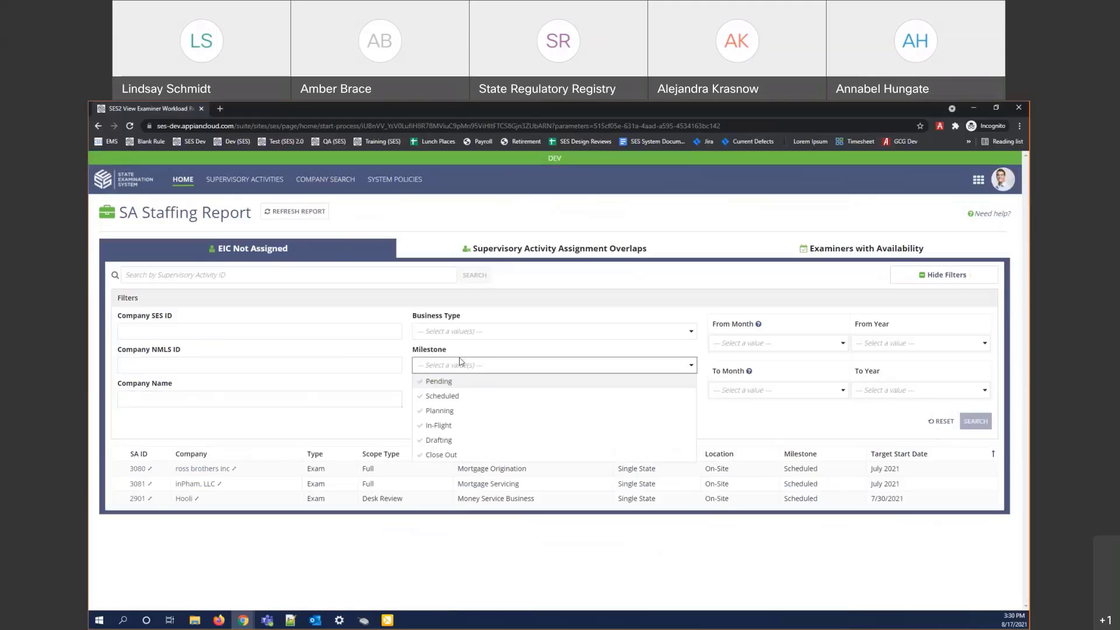
left_click(458, 363)
left_click(465, 331)
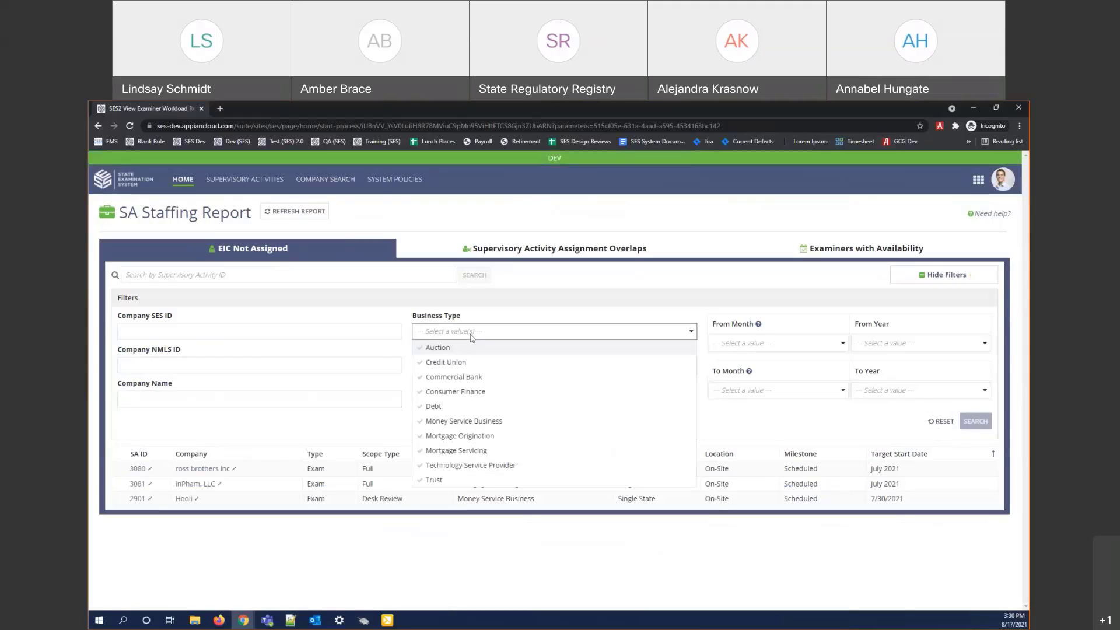
left_click(479, 420)
left_click(384, 429)
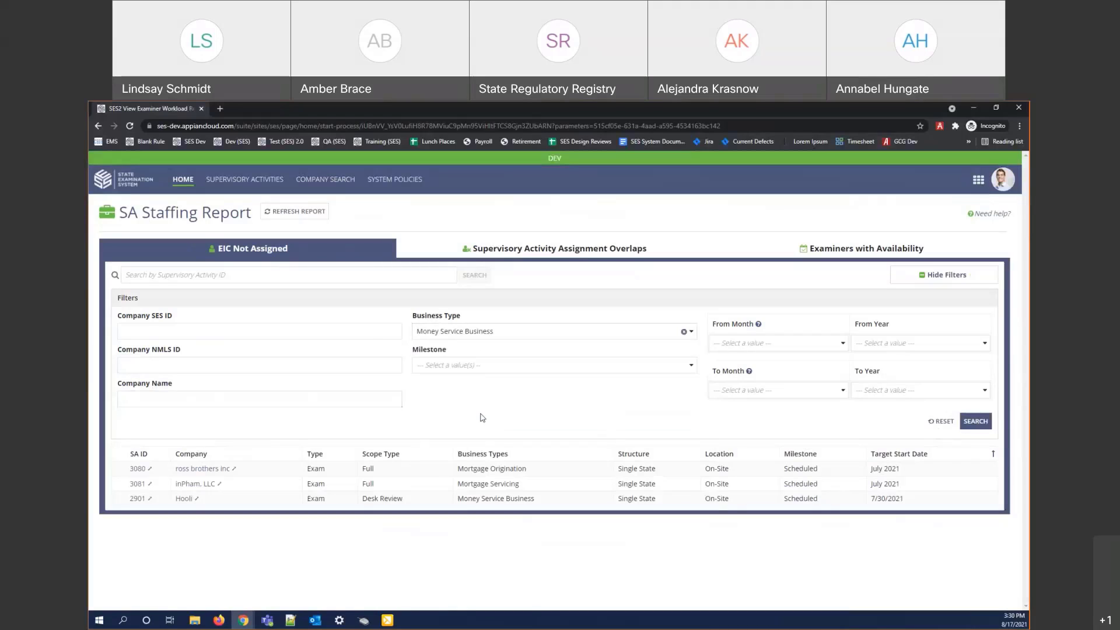
left_click(984, 420)
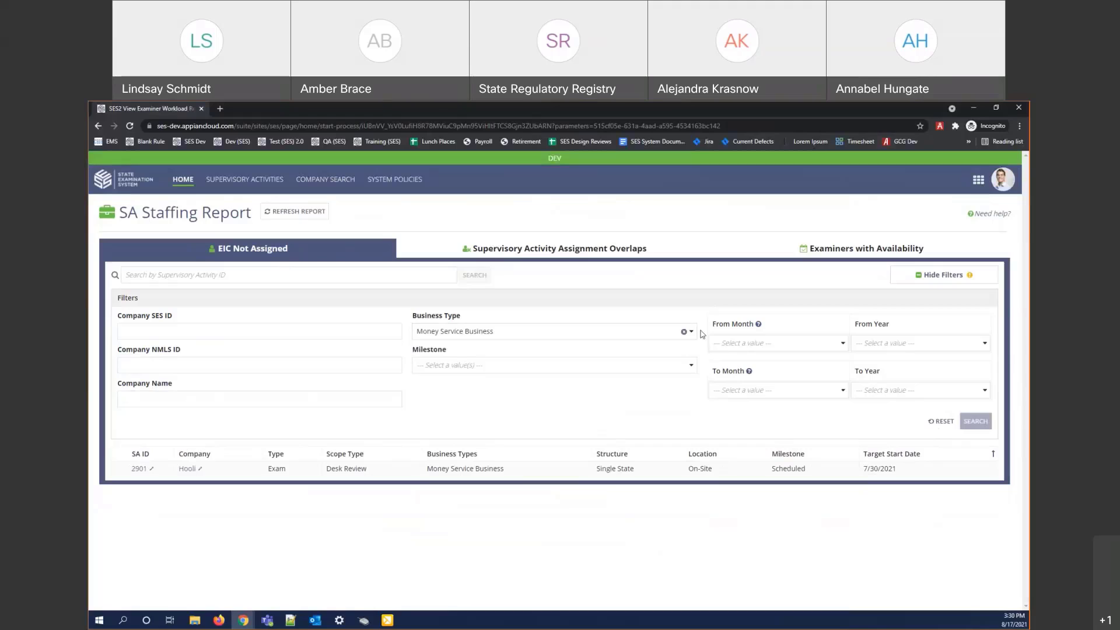
left_click(942, 421)
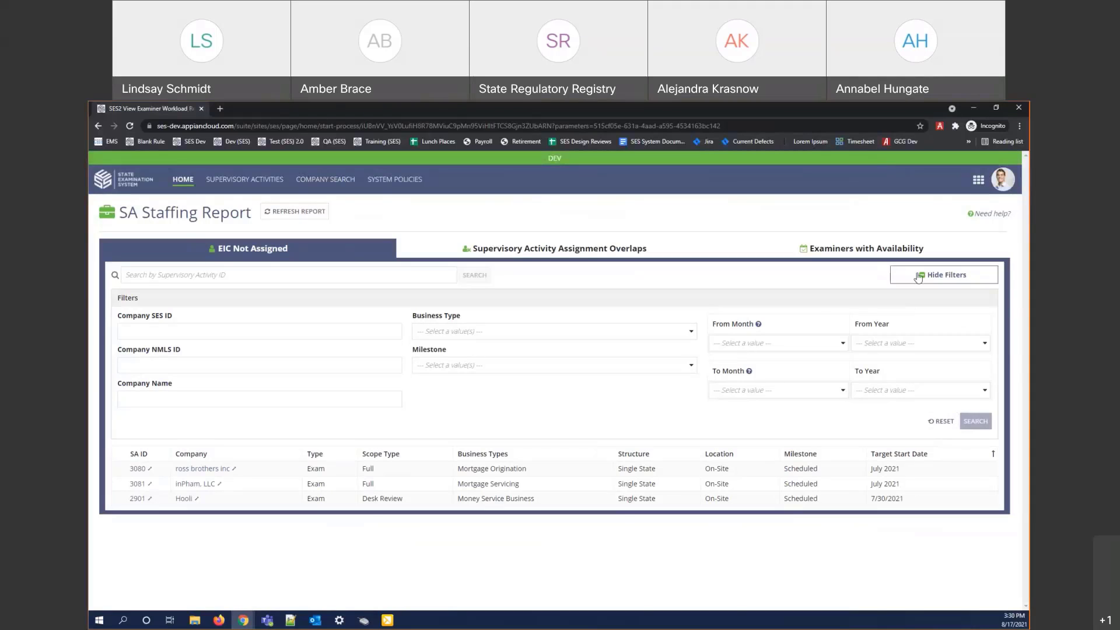
left_click(941, 275)
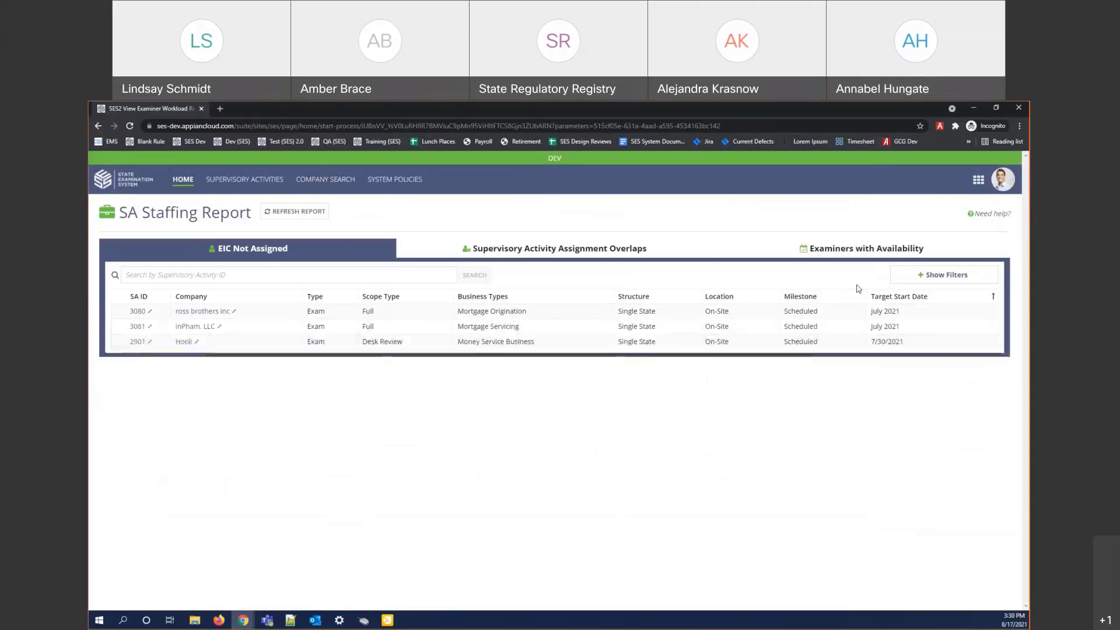
Review the supervisory activity details behind the July 2021 and August 2021 assignment overlaps.
left_click(546, 249)
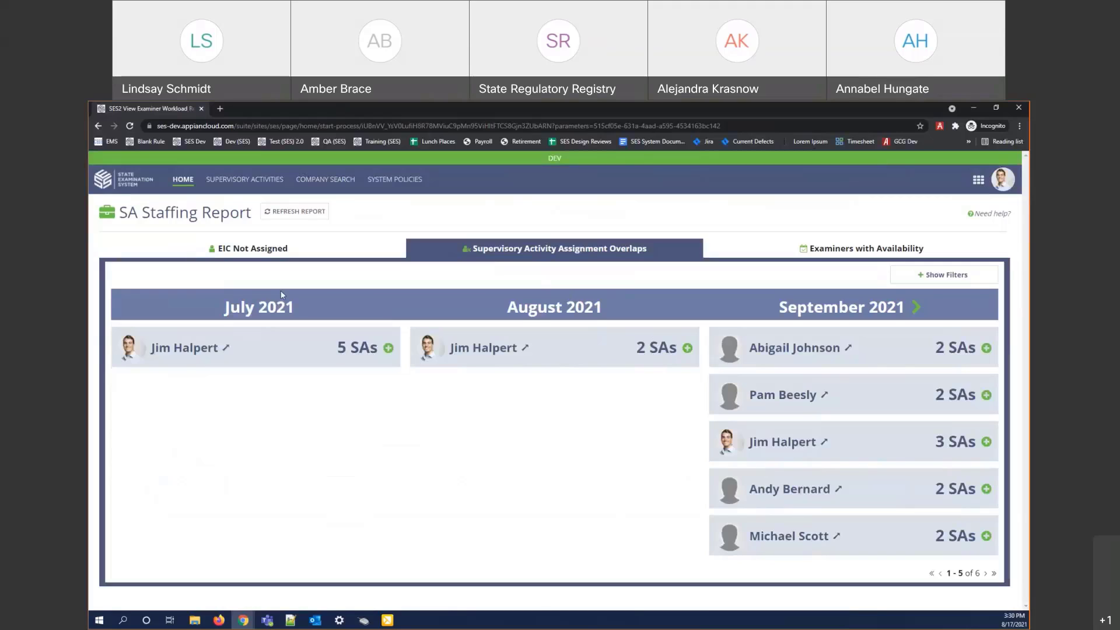
left_click(387, 349)
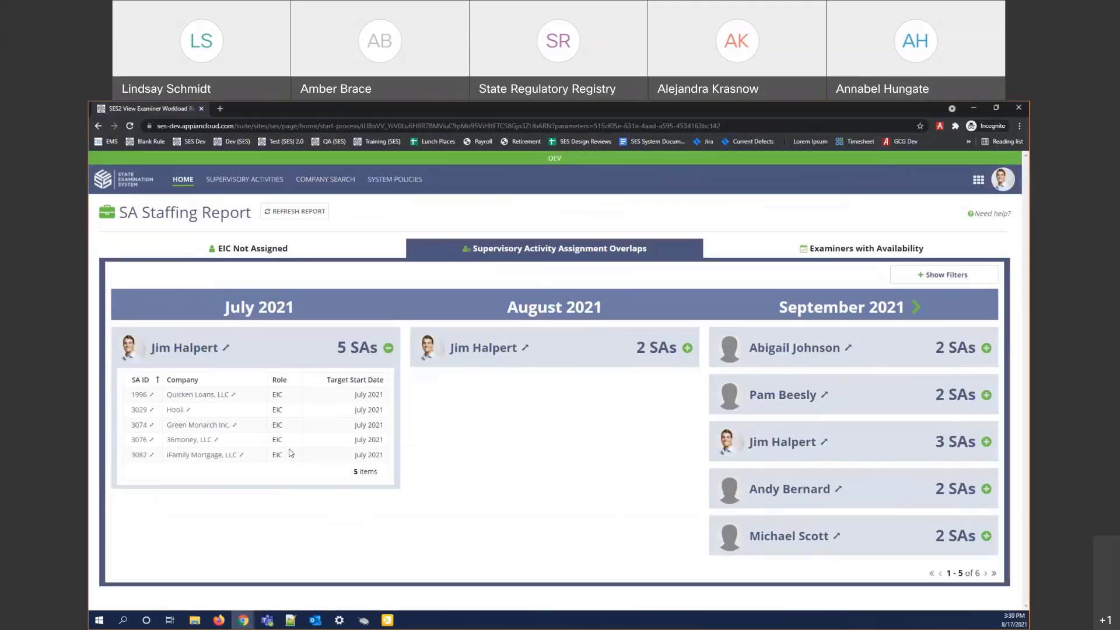
left_click(389, 350)
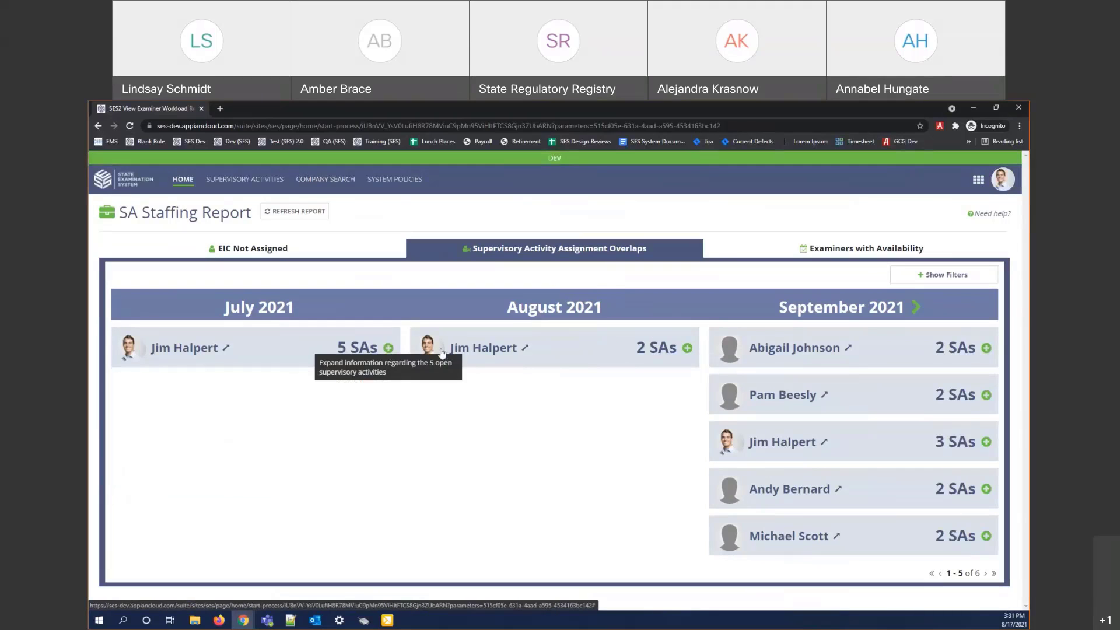
left_click(687, 348)
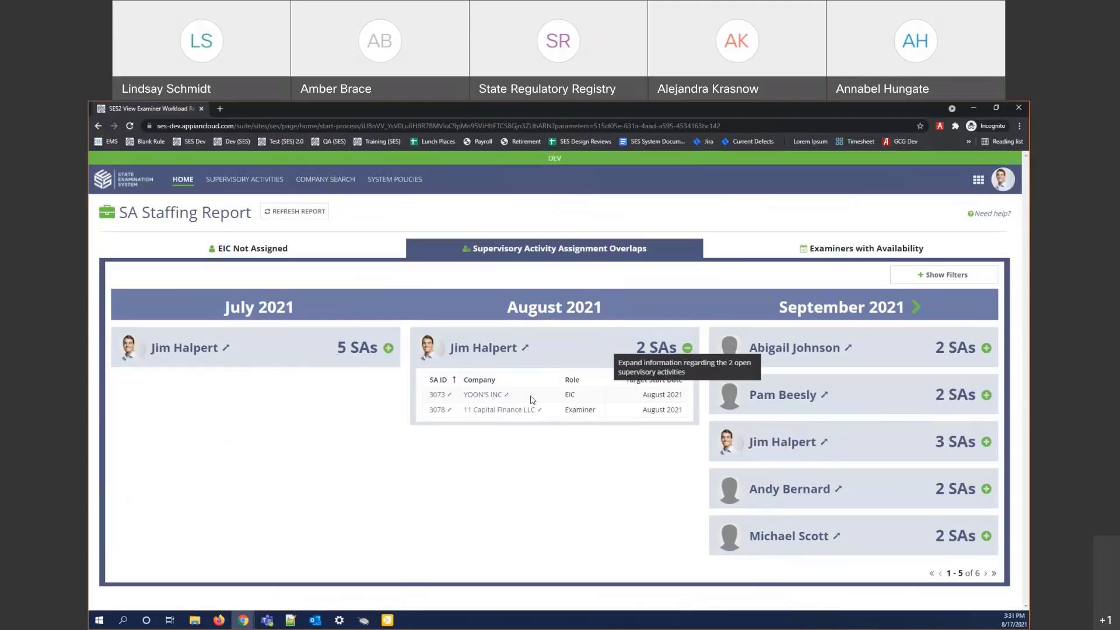
left_click(688, 349)
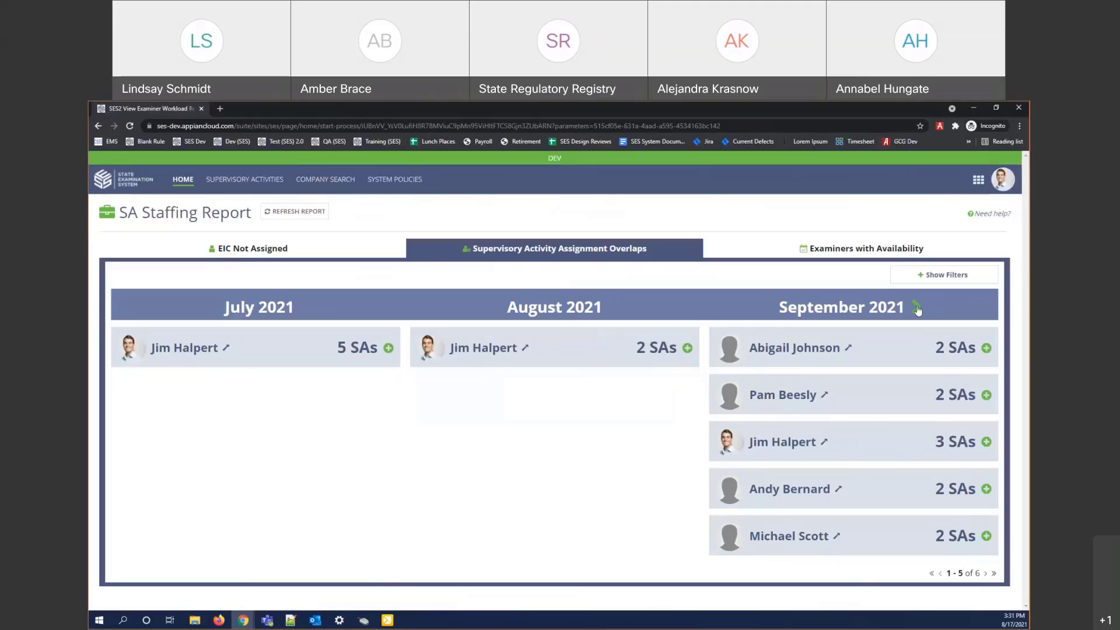
Advance the assignment overlaps by one month and search for overlaps with a target start month of September 2023.
left_click(917, 308)
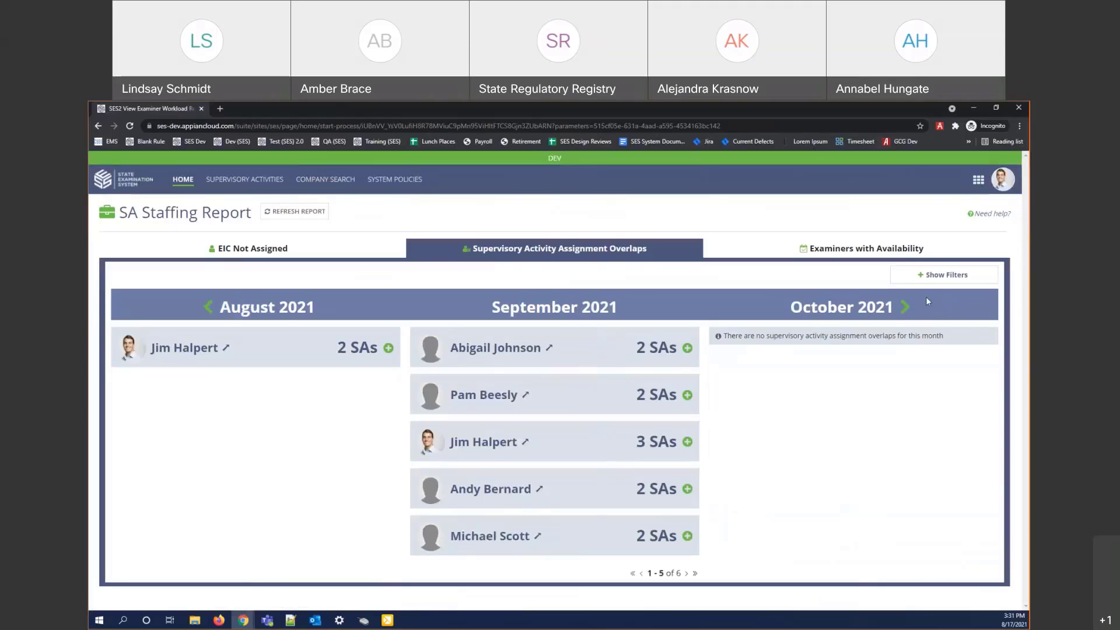
left_click(922, 279)
left_click(191, 325)
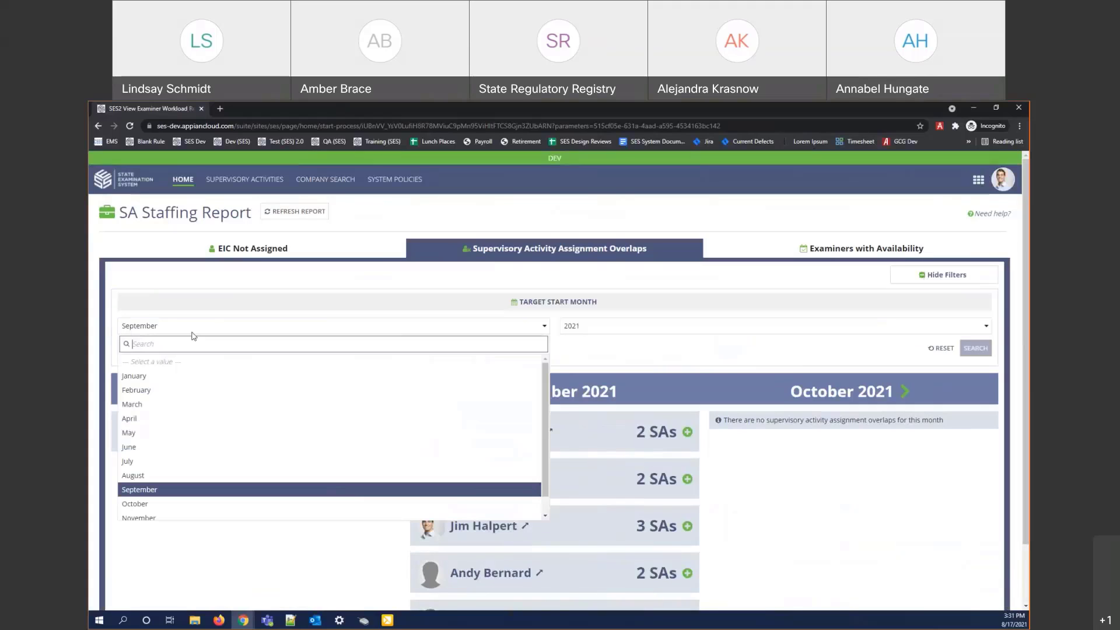
left_click(233, 310)
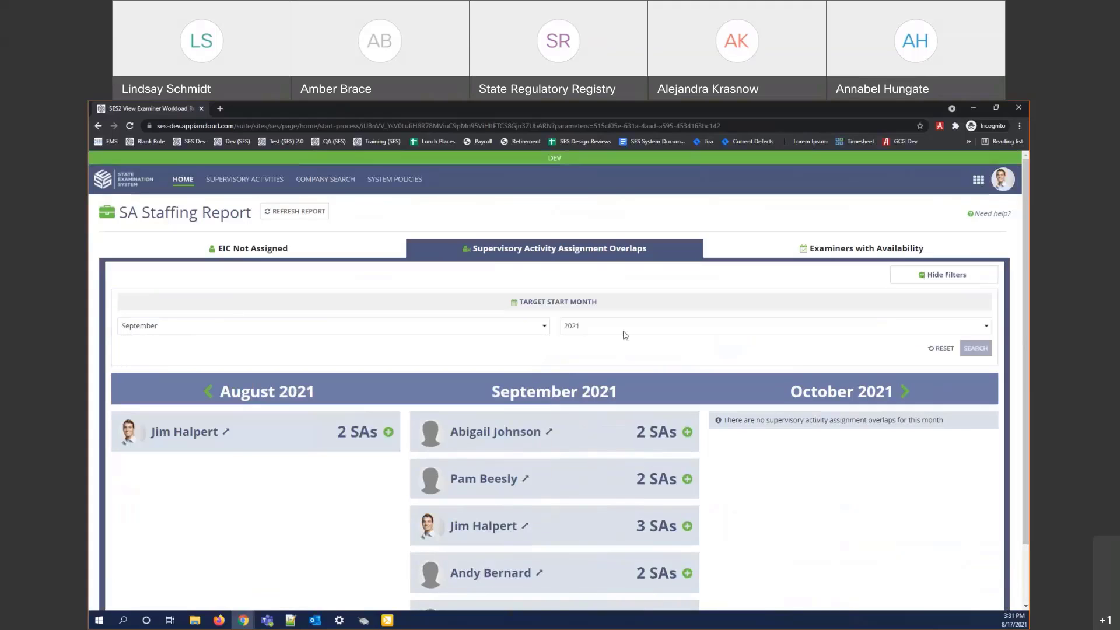
left_click(597, 332)
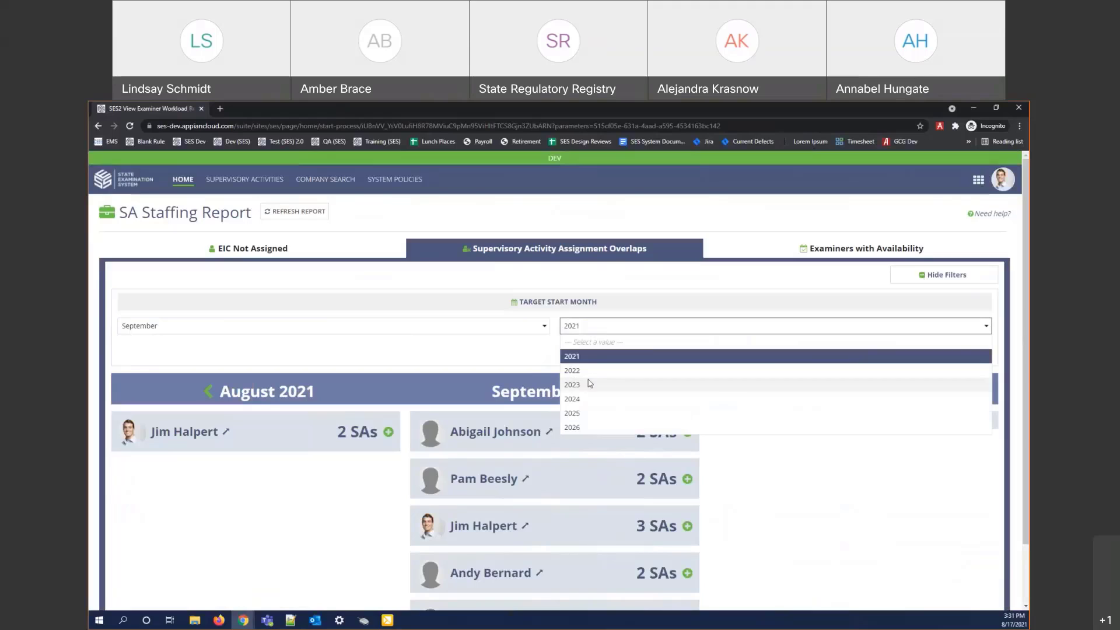
left_click(590, 371)
left_click(975, 348)
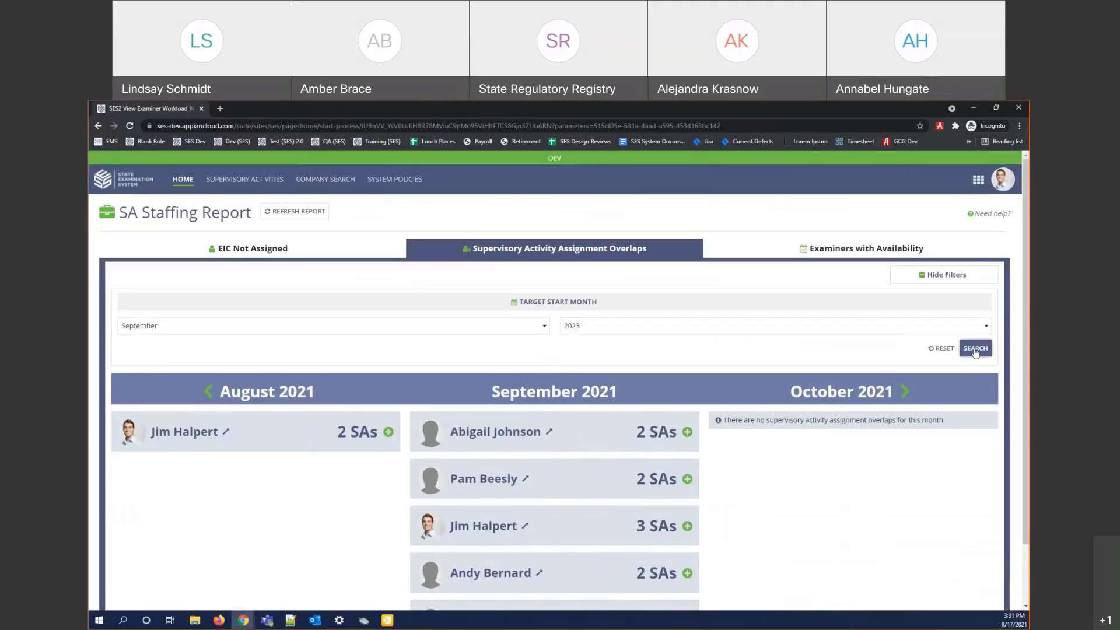
Reset the target start month filter and advance the assignment overlaps by one month to review October 2021.
left_click(935, 348)
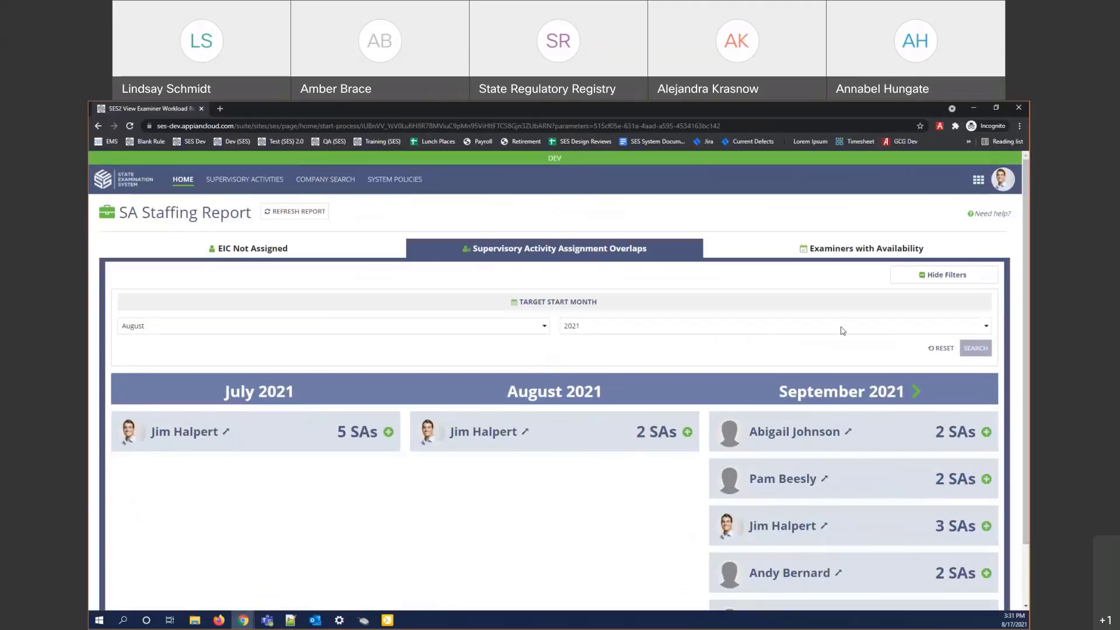
left_click(916, 392)
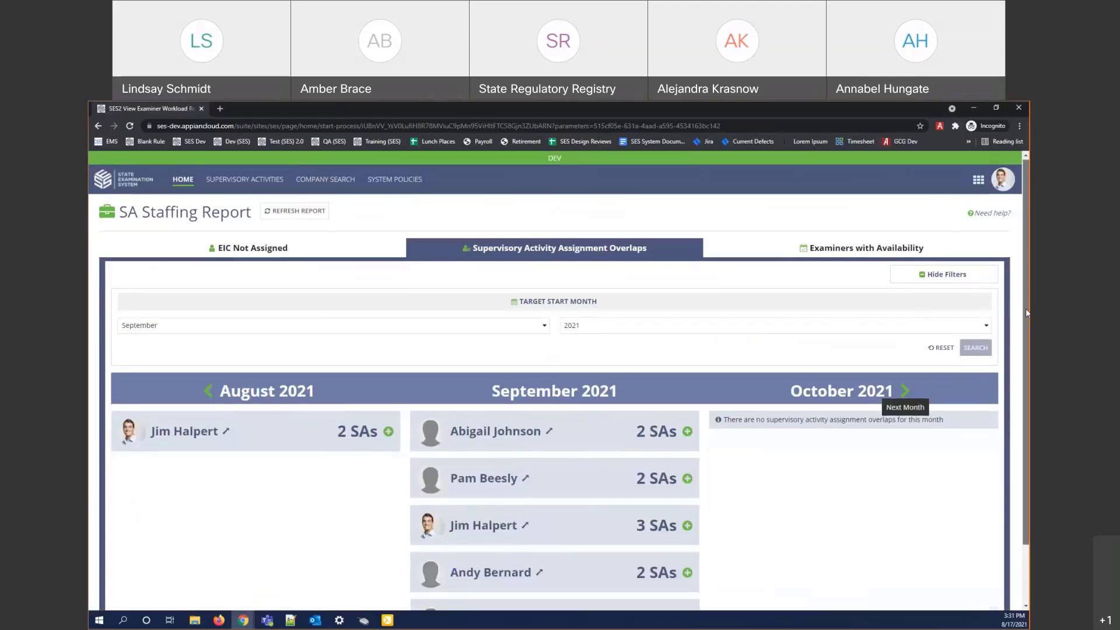
left_click_drag(1025, 308, 1029, 373)
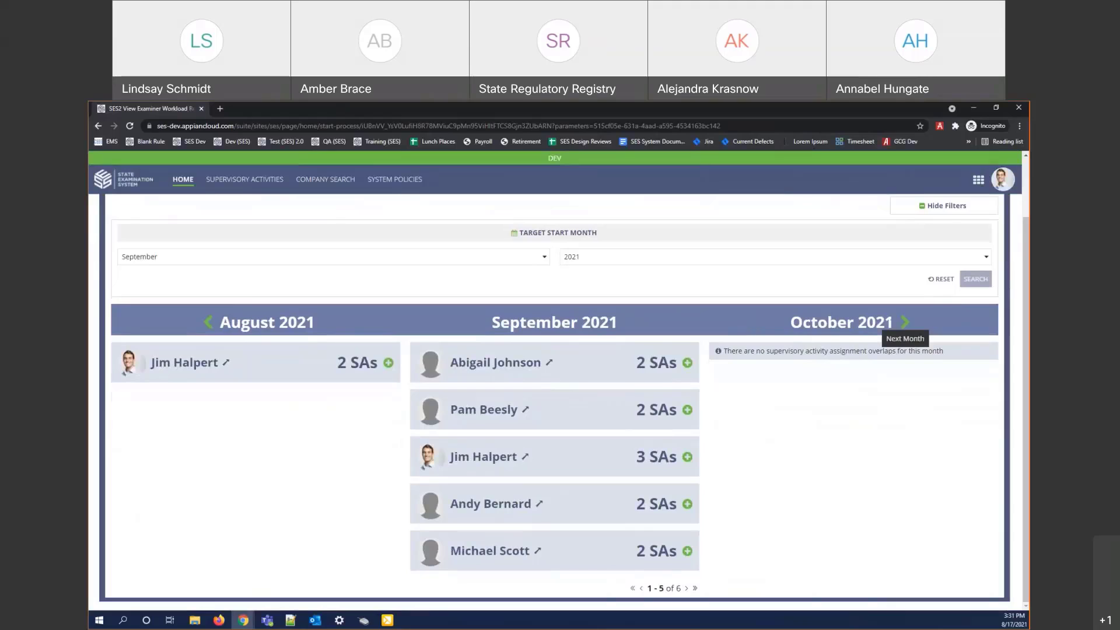
left_click_drag(724, 352, 962, 356)
left_click(884, 384)
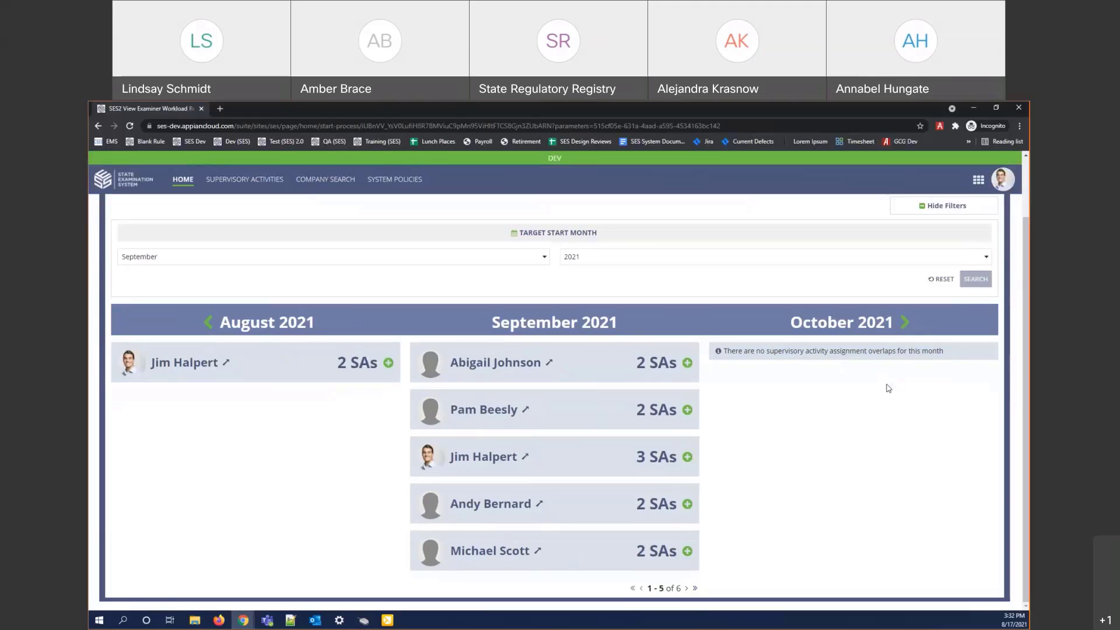
Hide the filter options and review the activity details of the September 2021 examiner with 3 SAs, including the Hooli target start date.
left_click(939, 206)
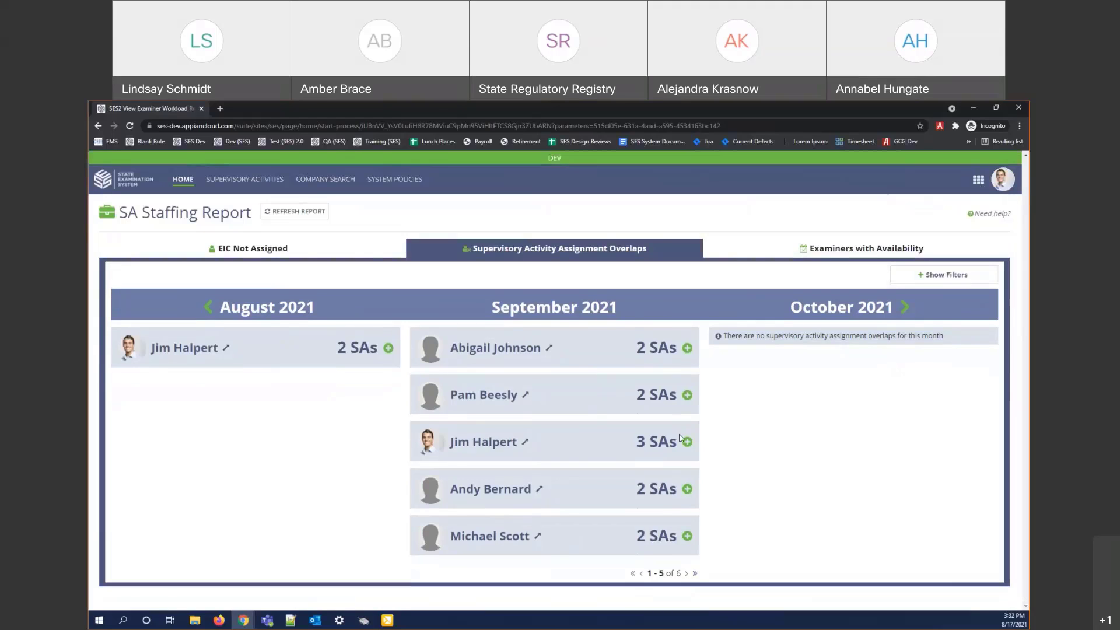
left_click(686, 441)
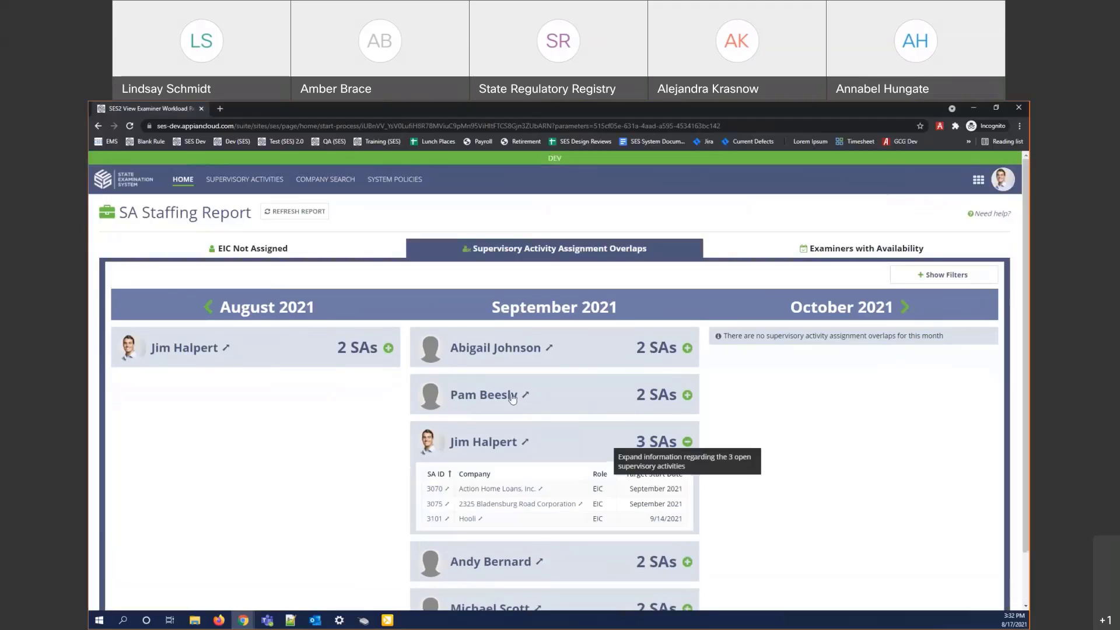
left_click_drag(649, 518, 684, 519)
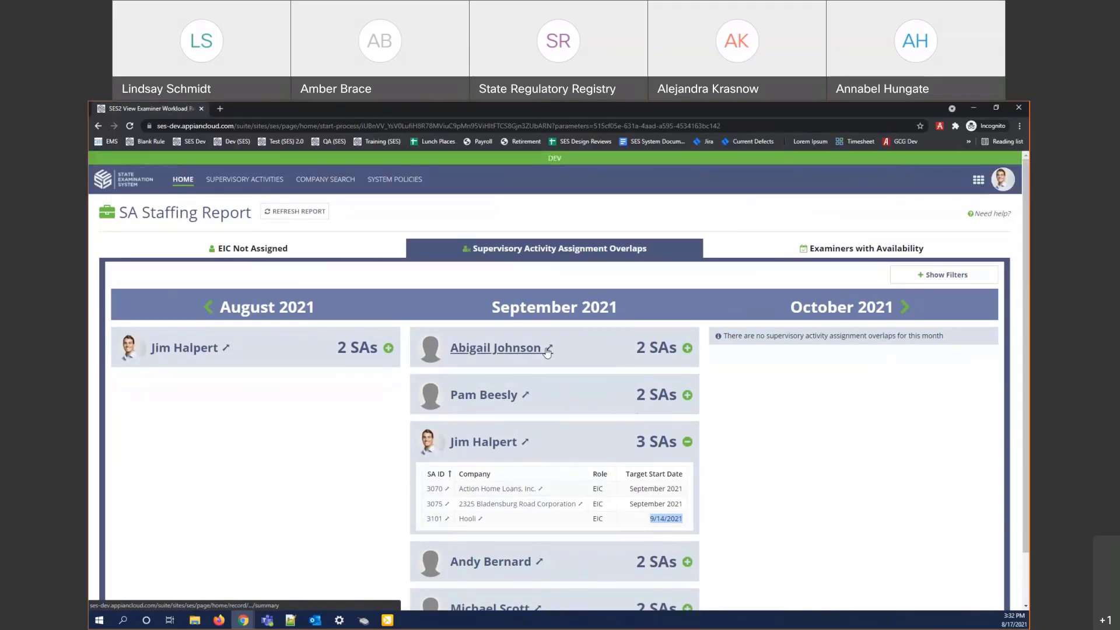
Review the list of examiners with availability for August 2021 in the staffing report.
left_click(865, 248)
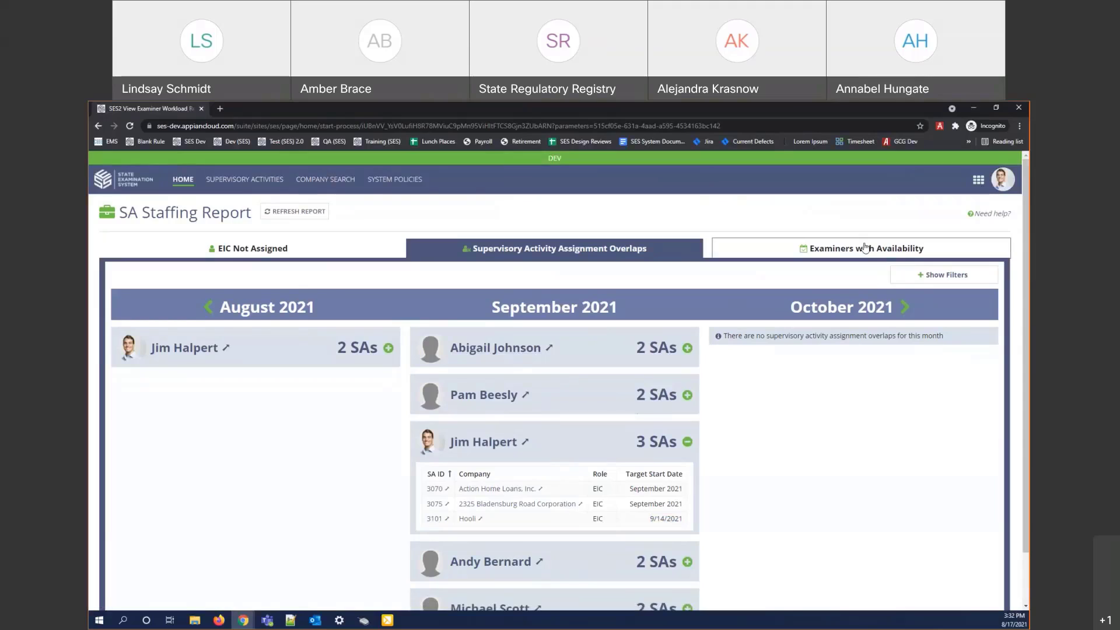
left_click(865, 248)
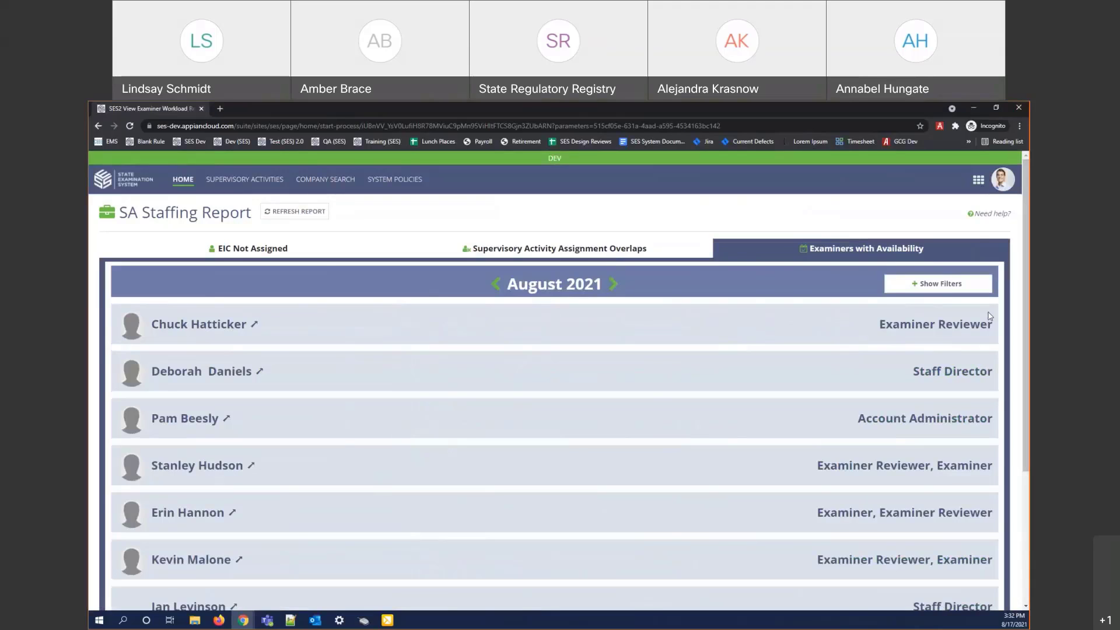
mouse_move(1027, 309)
left_mouse_down()
mouse_move(1028, 443)
mouse_move(1026, 329)
left_mouse_up()
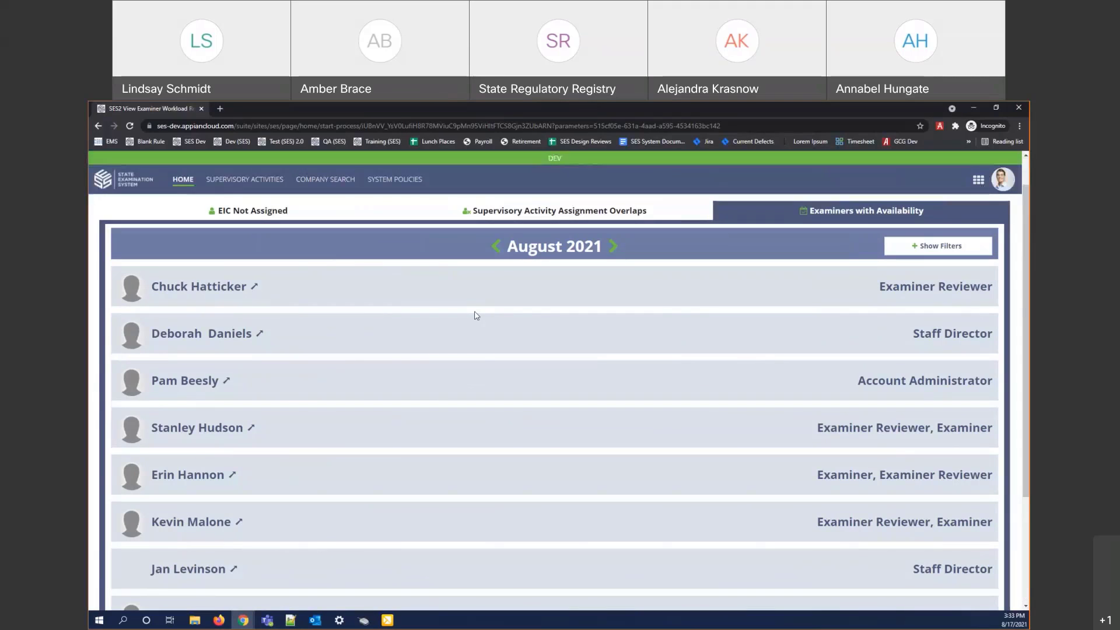
Filter the available examiners to September 2021 and the user role Examiner Reviewer.
left_click(925, 246)
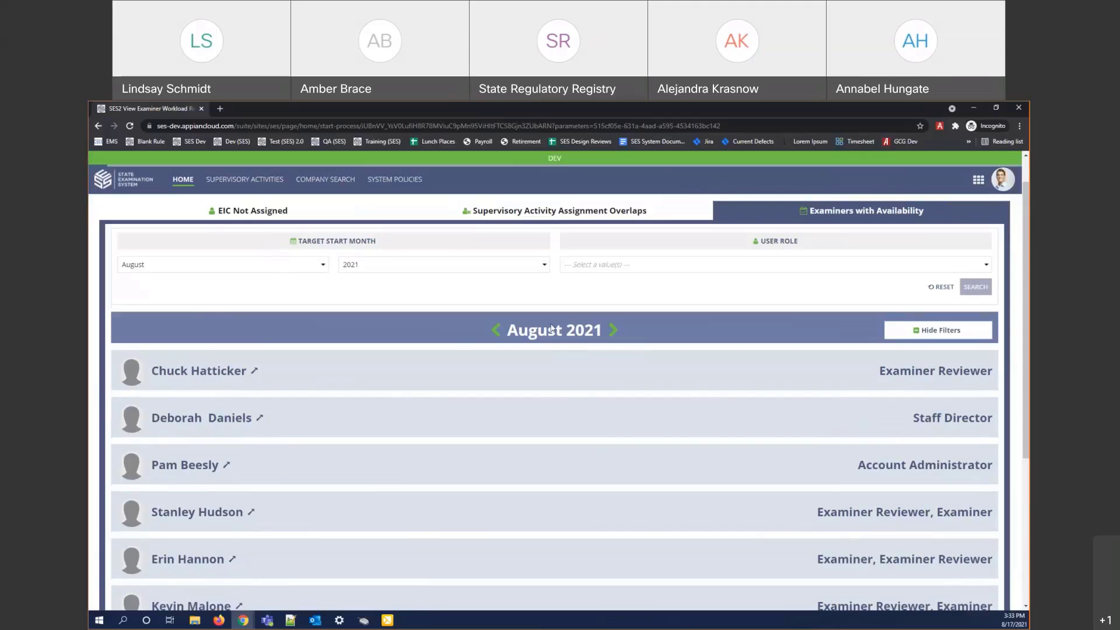
left_click(613, 329)
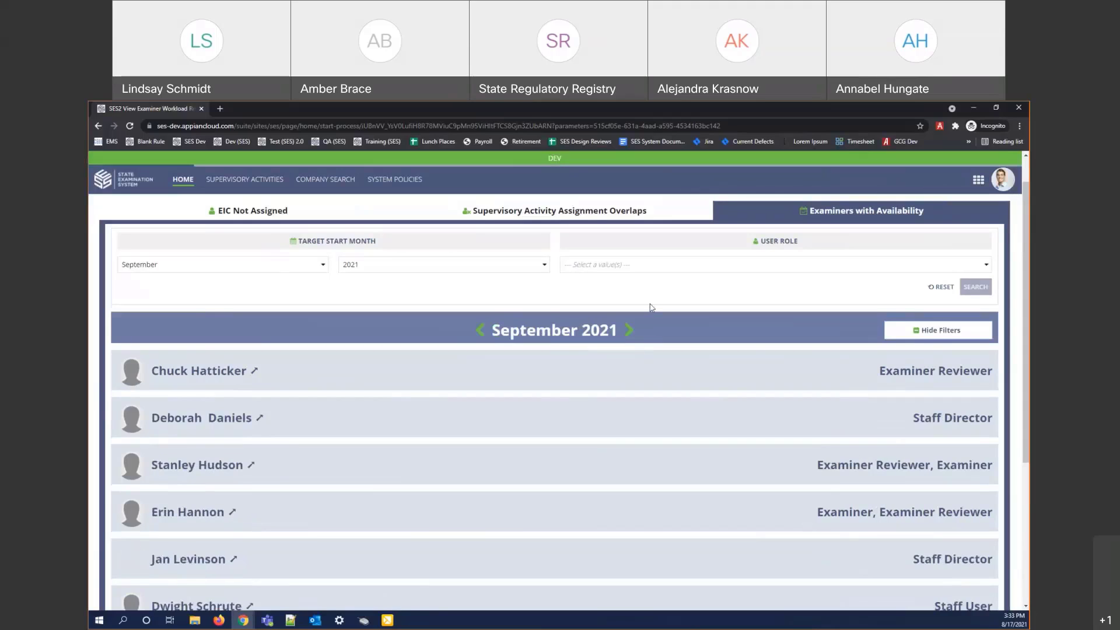
left_click(376, 269)
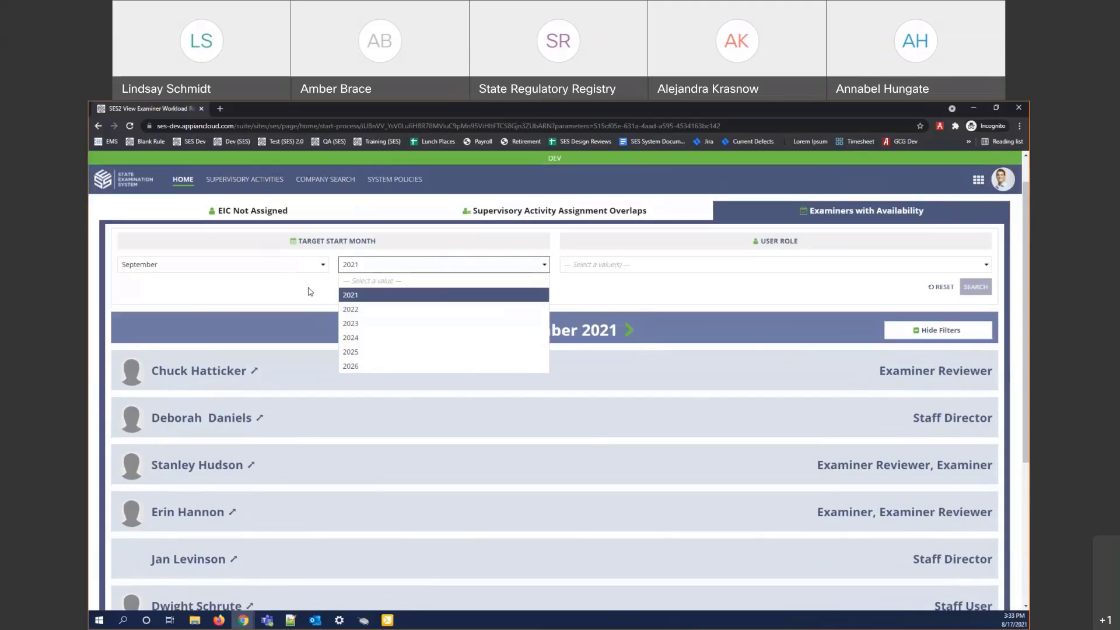
left_click(571, 285)
left_click(647, 265)
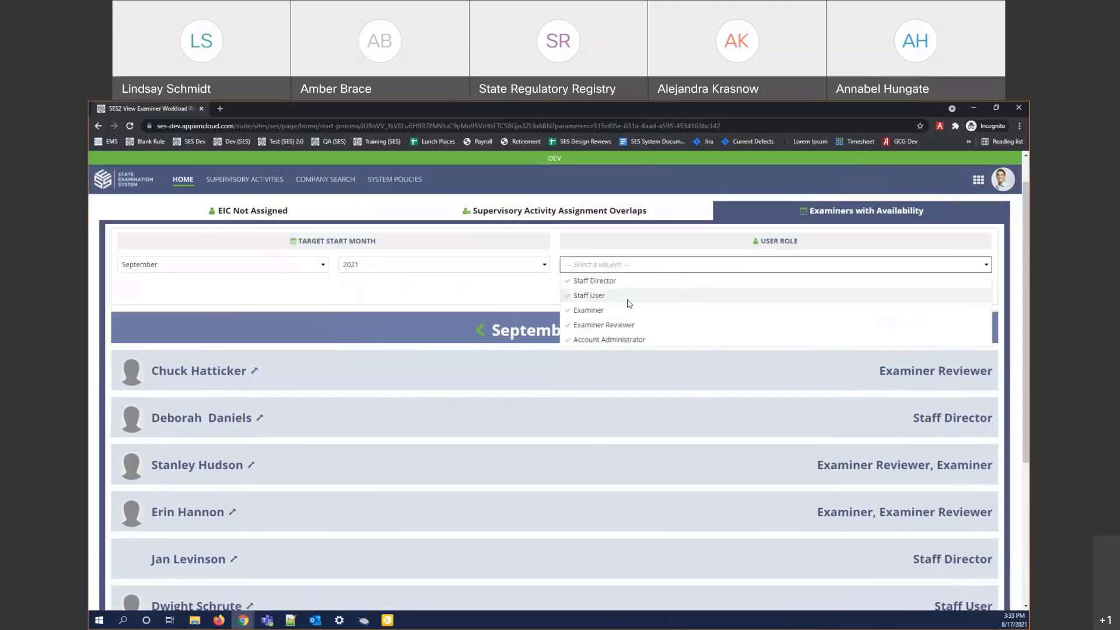
left_click(630, 325)
left_click(526, 290)
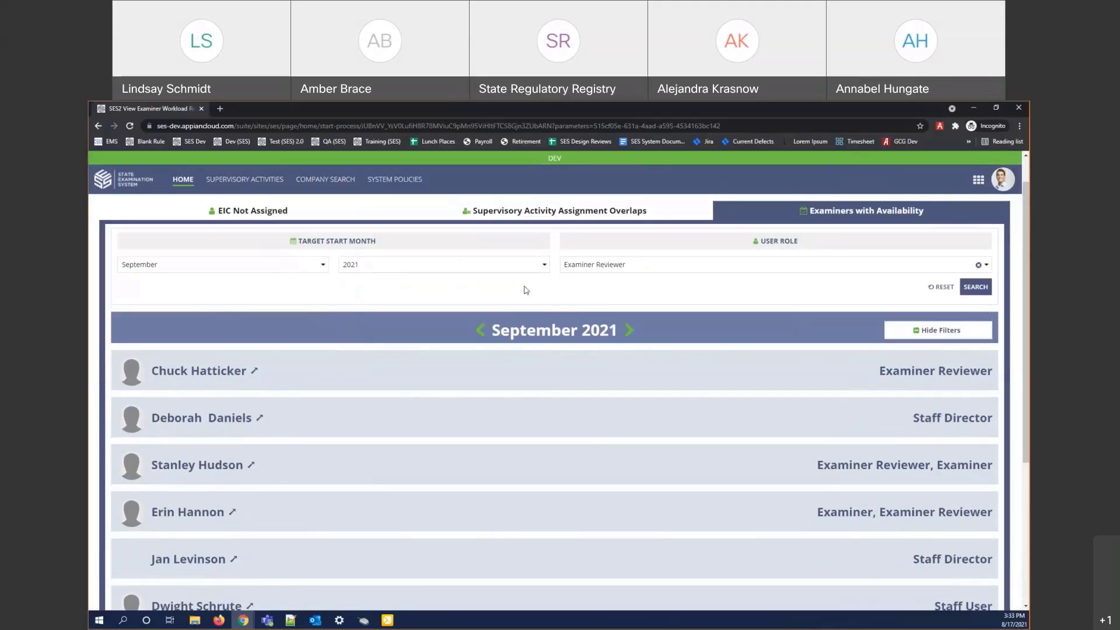
left_click(973, 289)
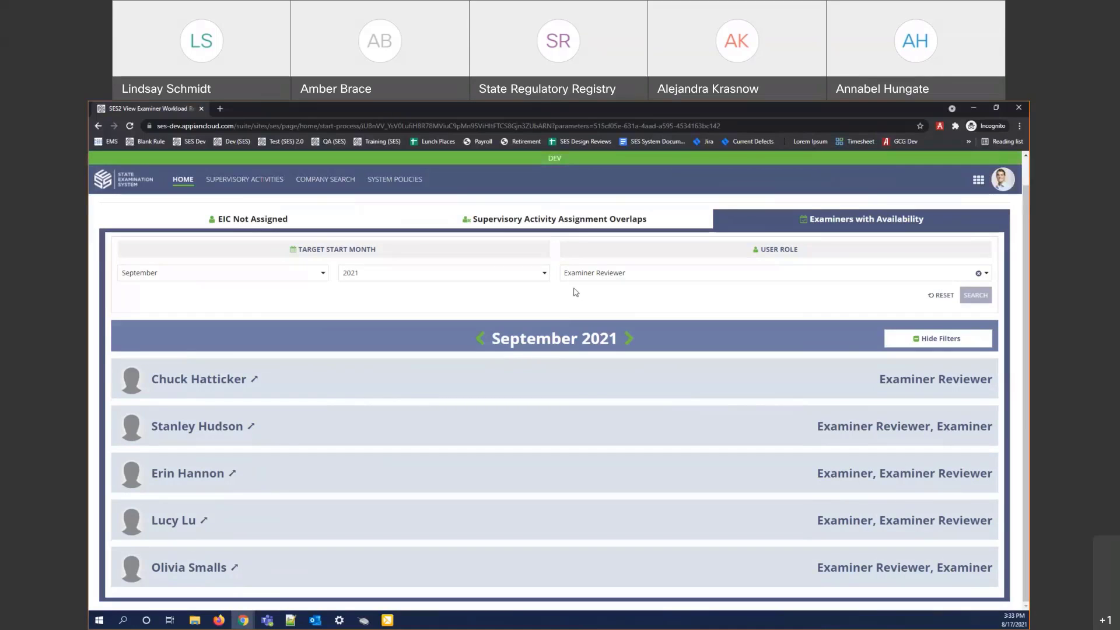
Reset the examiner availability filter and hide the filter options.
left_click(942, 295)
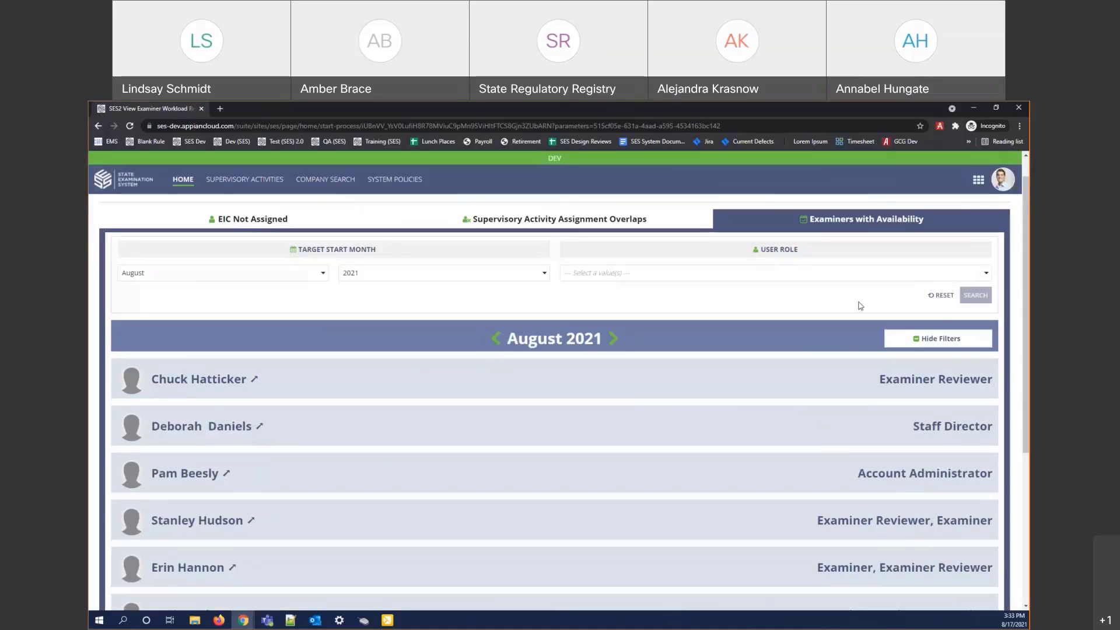
scroll(822, 391, "up", 1)
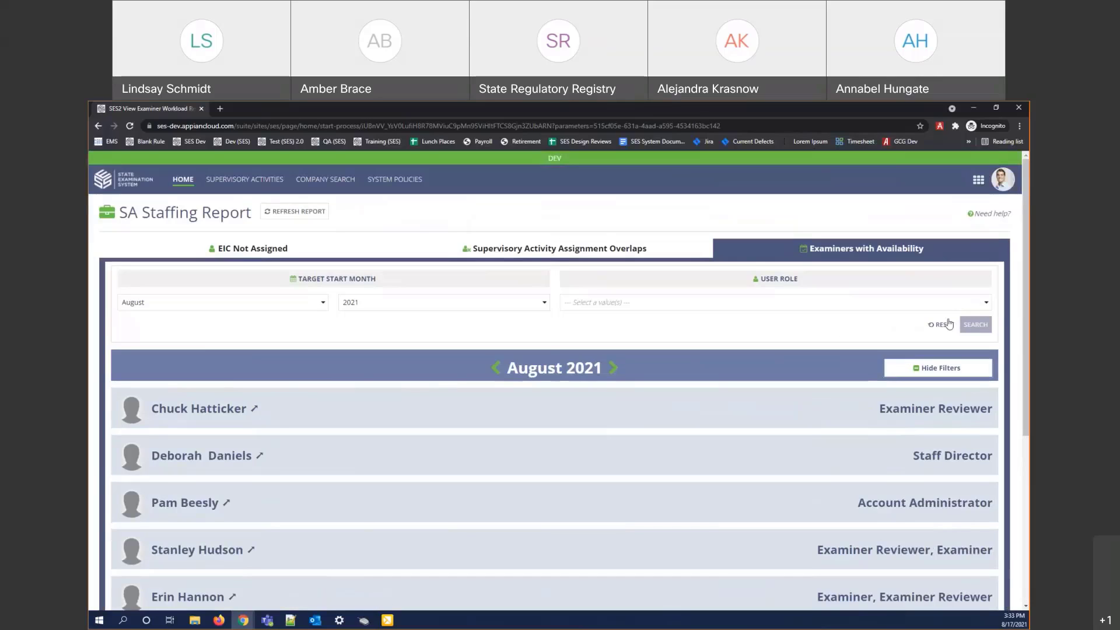
left_click(934, 368)
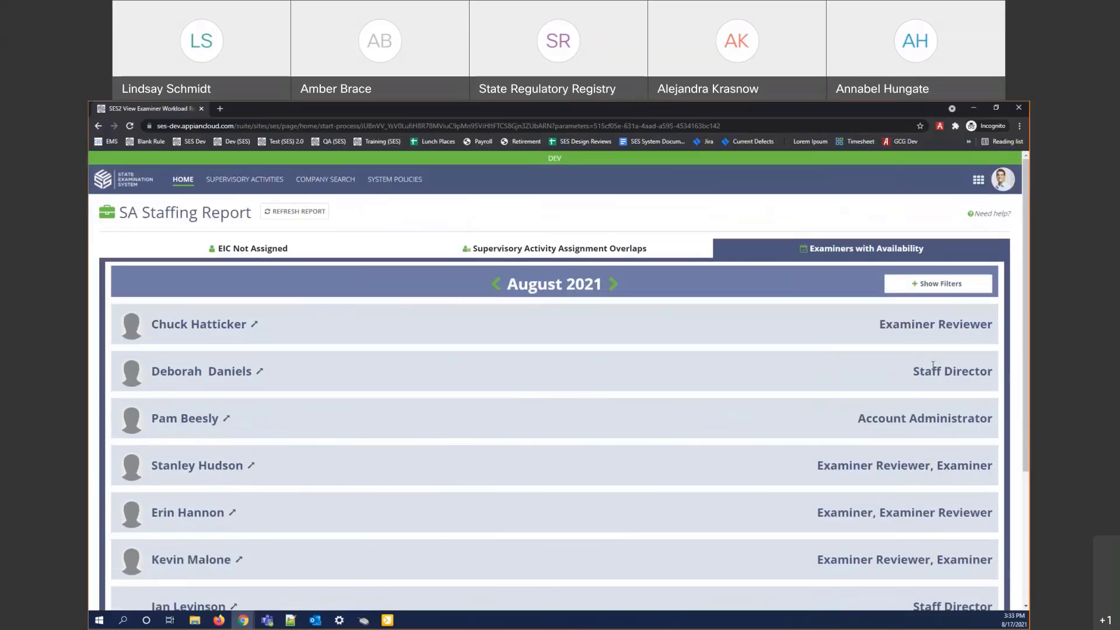
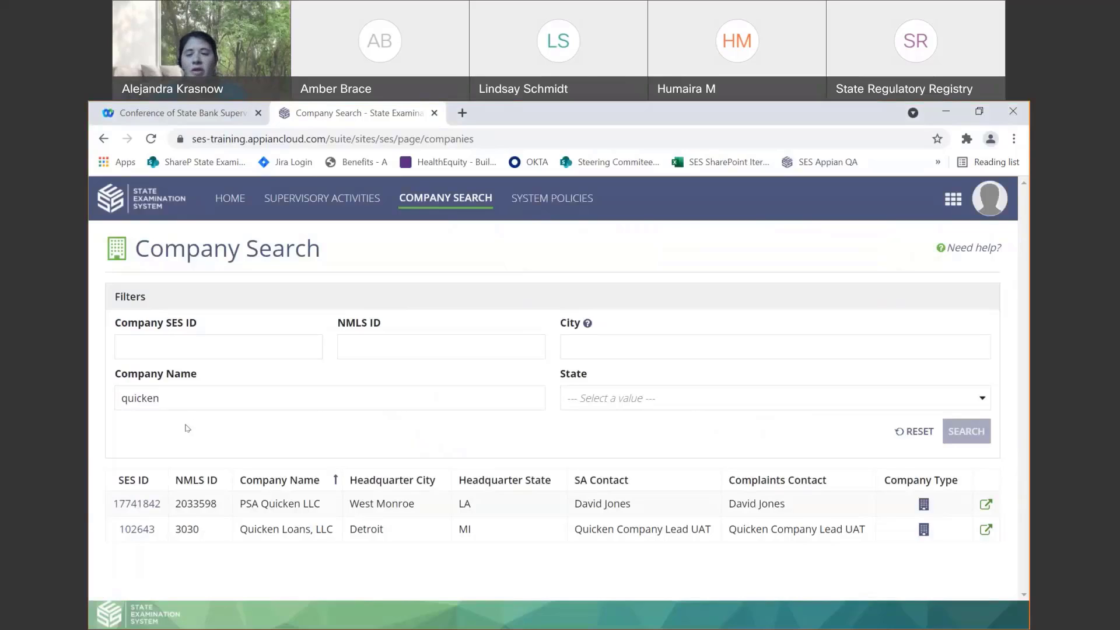
Open the Quicken Loans, LLC company record and review its NMLS licenses across all agencies.
left_click(138, 531)
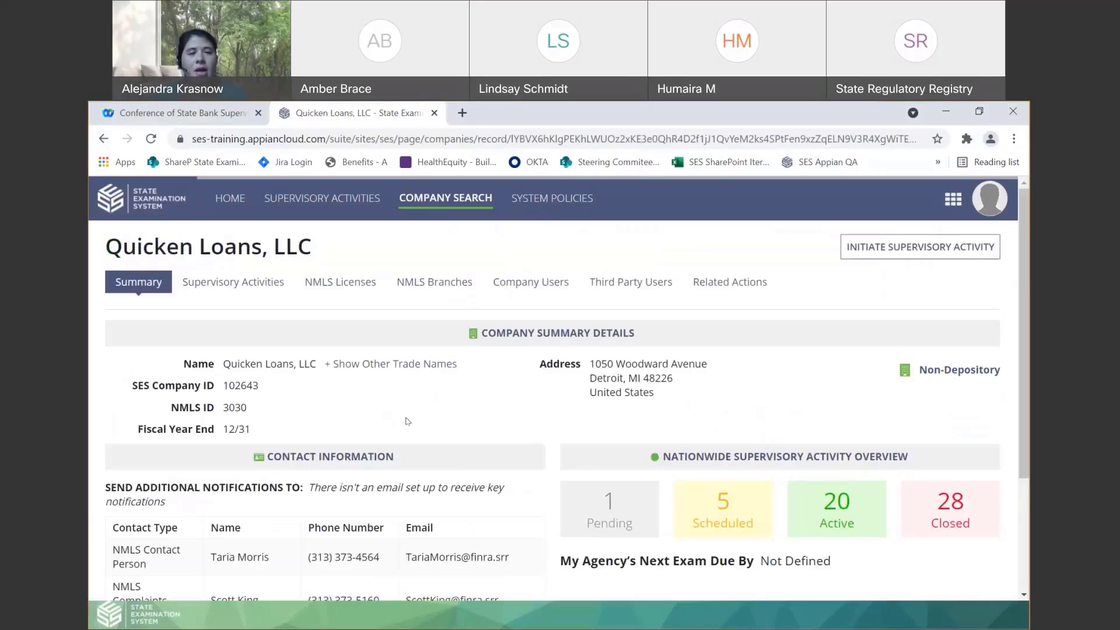
left_click(337, 284)
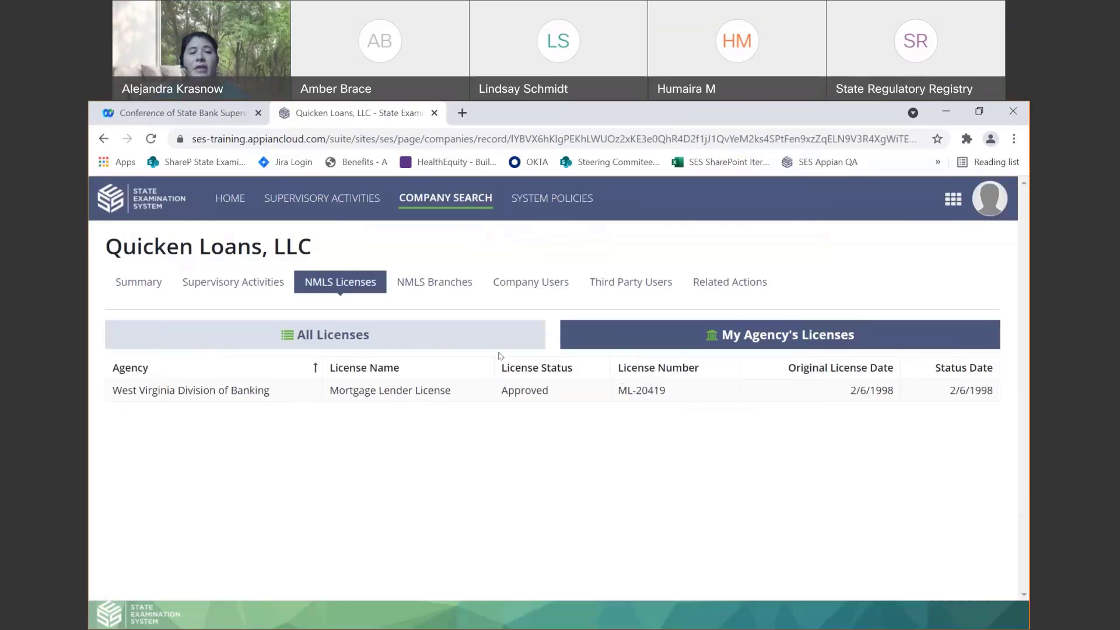
left_click(475, 348)
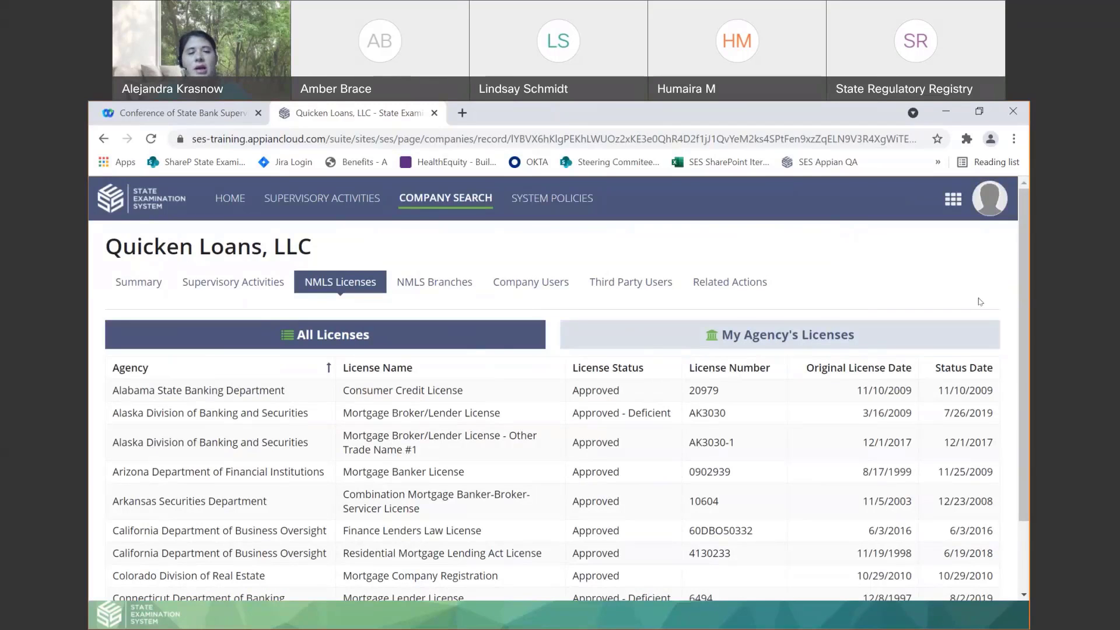
left_click_drag(1024, 293, 1029, 364)
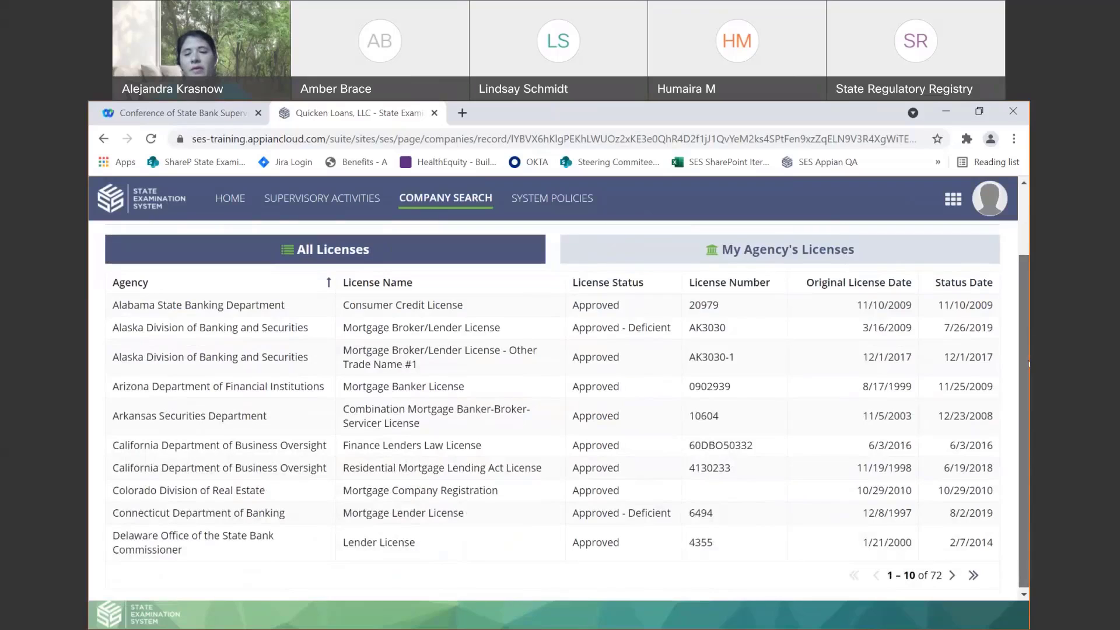
scroll(929, 269, "up", 2)
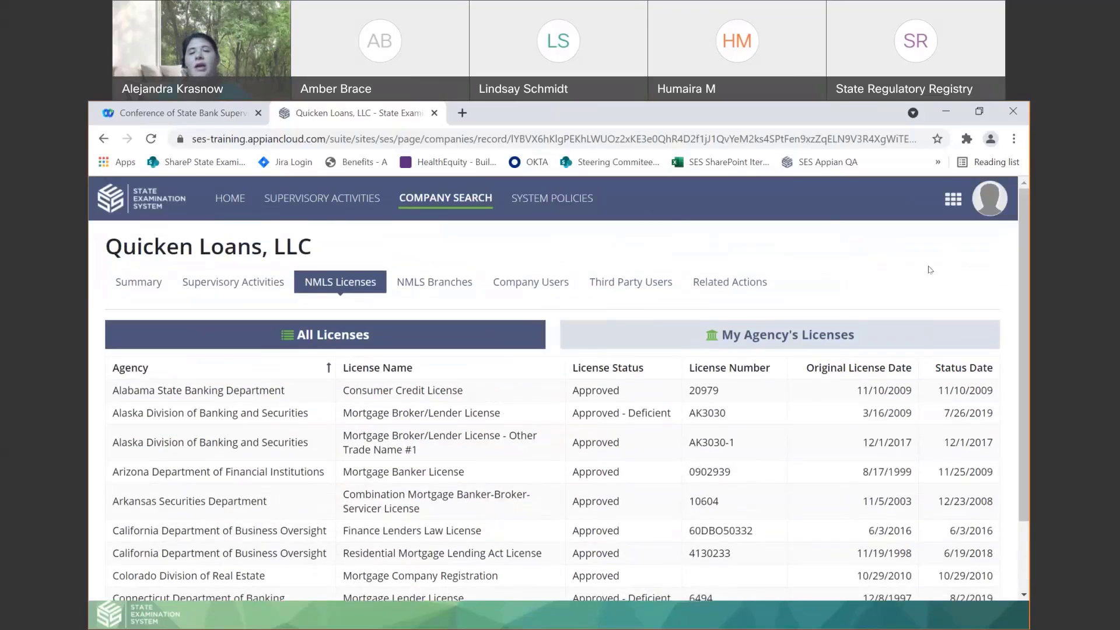
Go from the home page to the exam scheduling items, view the Schedule Exam items, and start a new exam scheduling.
left_click(223, 205)
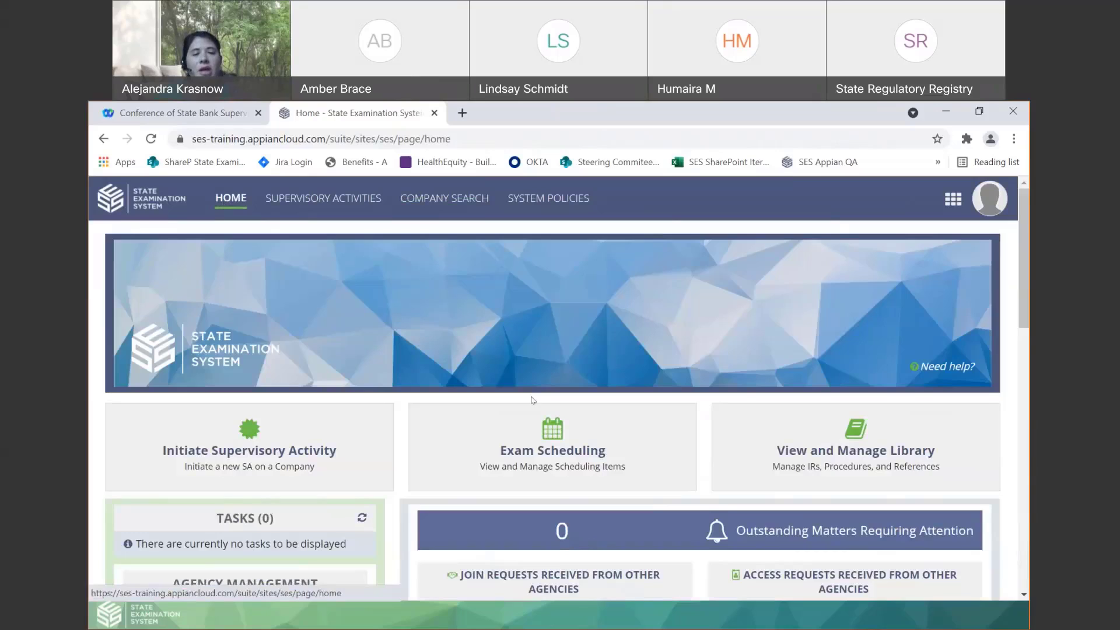
left_click(544, 447)
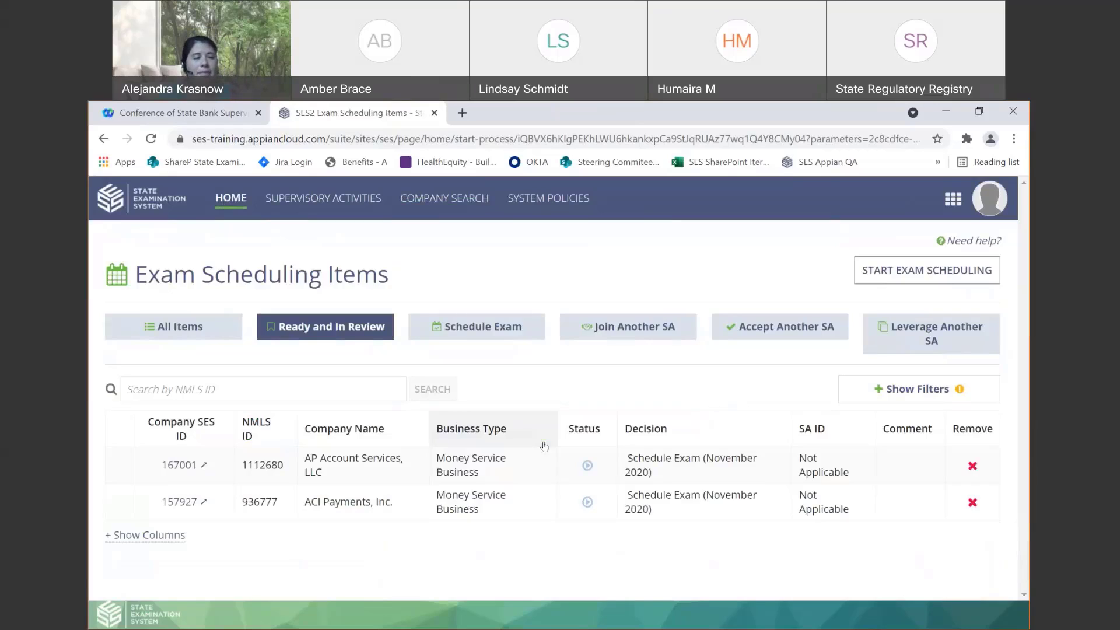
left_click(474, 332)
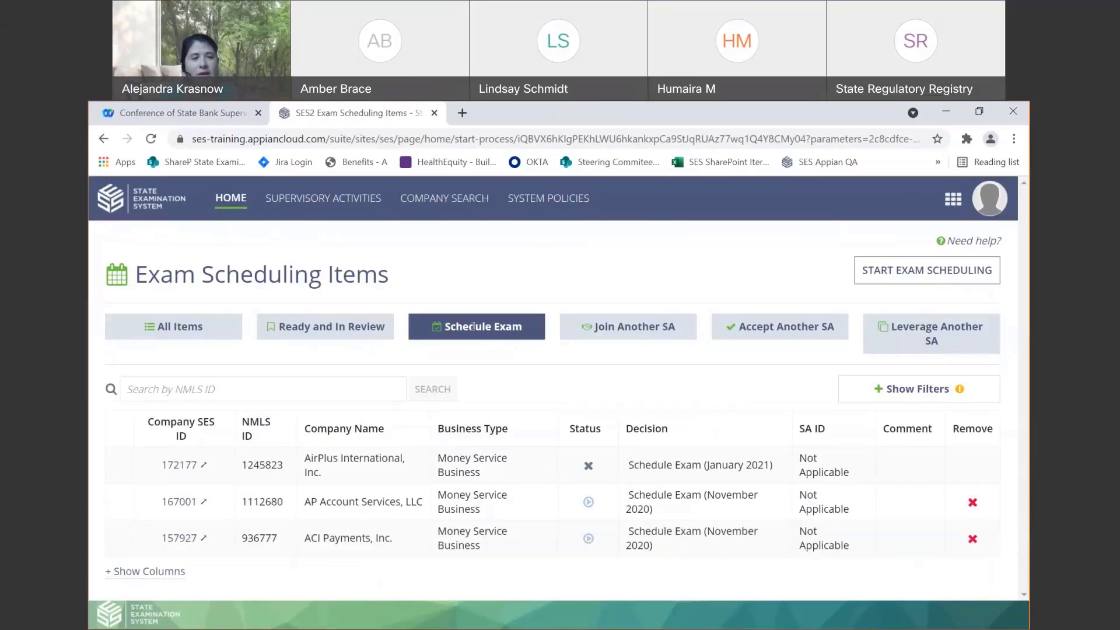
left_click(876, 269)
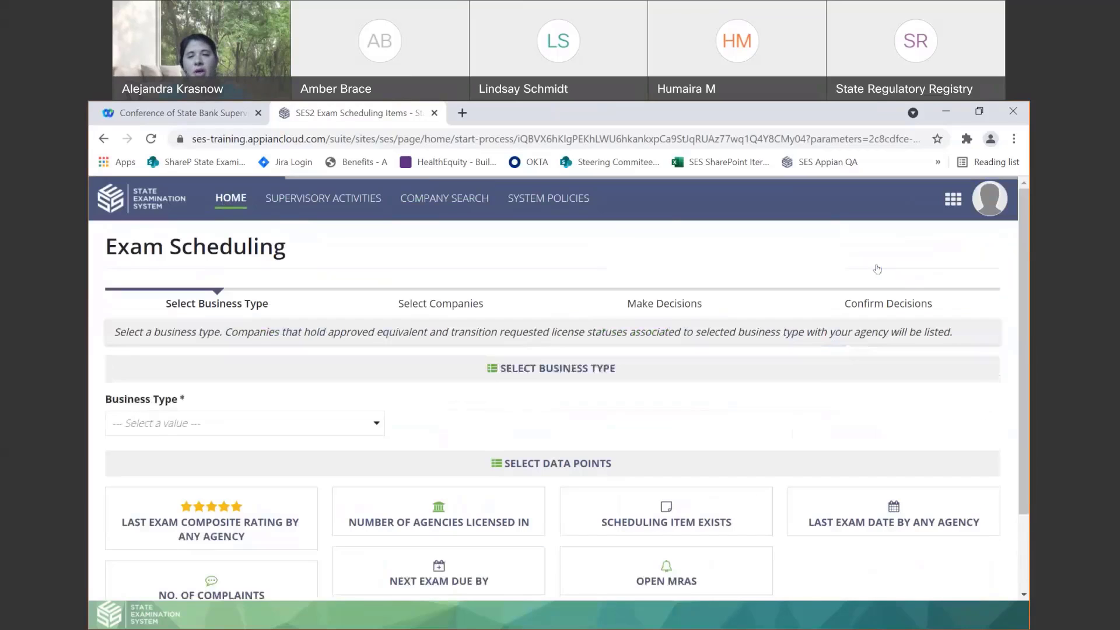
Select the data points last exam composite rating by any agency, number of agencies licensed in and scheduling item exists, and try to continue.
scroll(1027, 319, "down", 1)
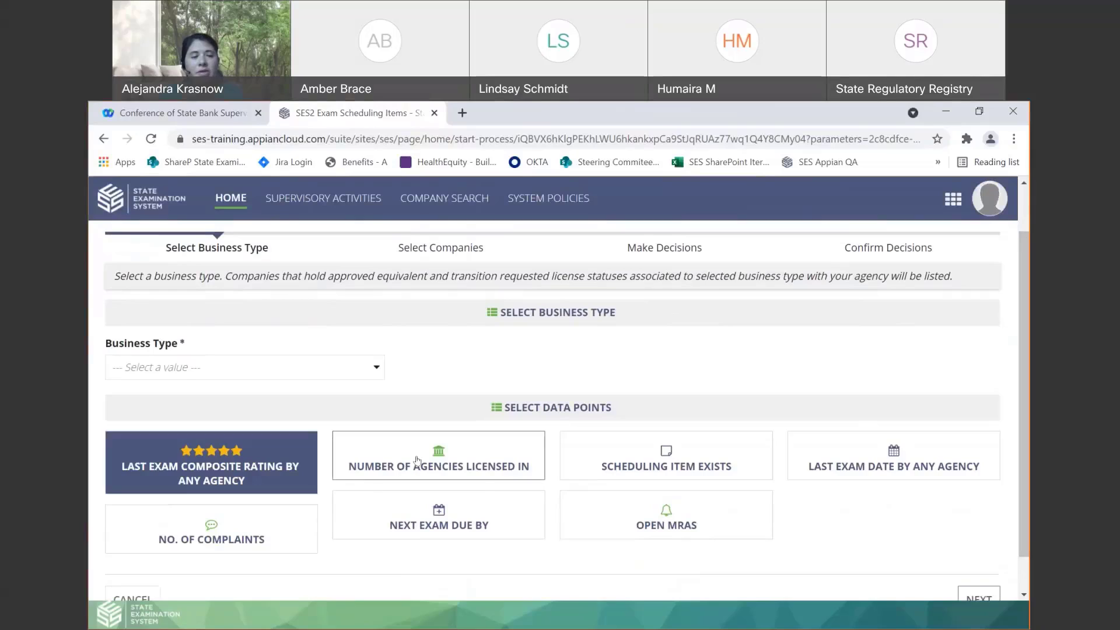
left_click(443, 467)
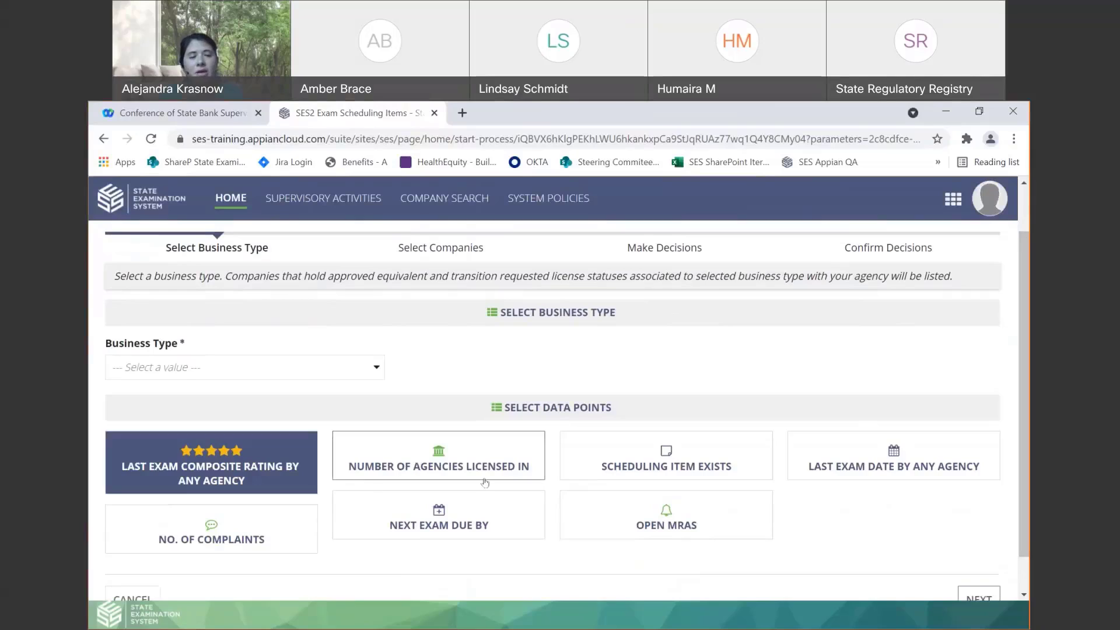
left_click(620, 467)
scroll(1020, 447, "down", 1)
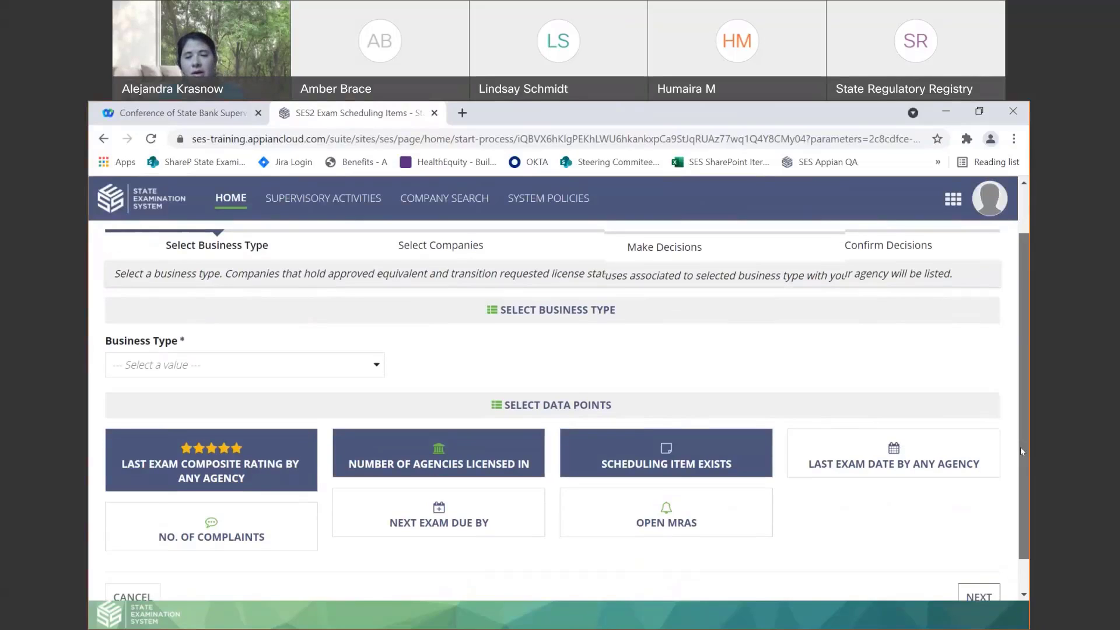
scroll(1020, 447, "down", 1)
left_click(976, 559)
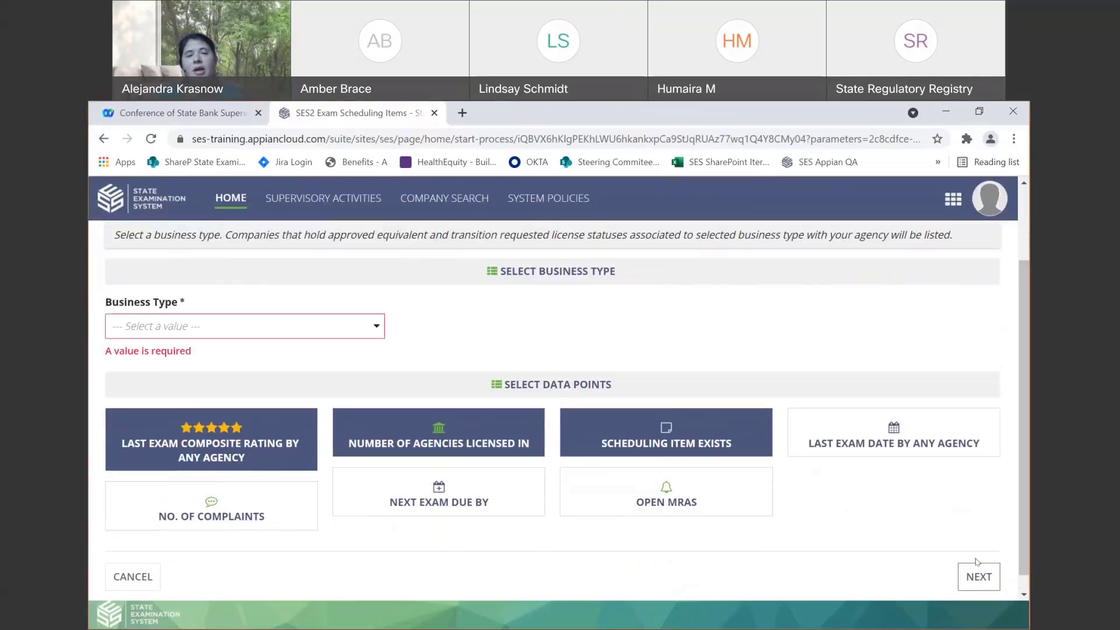
Set the business type to Mortgage Origination and add the No. of Complaints data point.
left_click(377, 333)
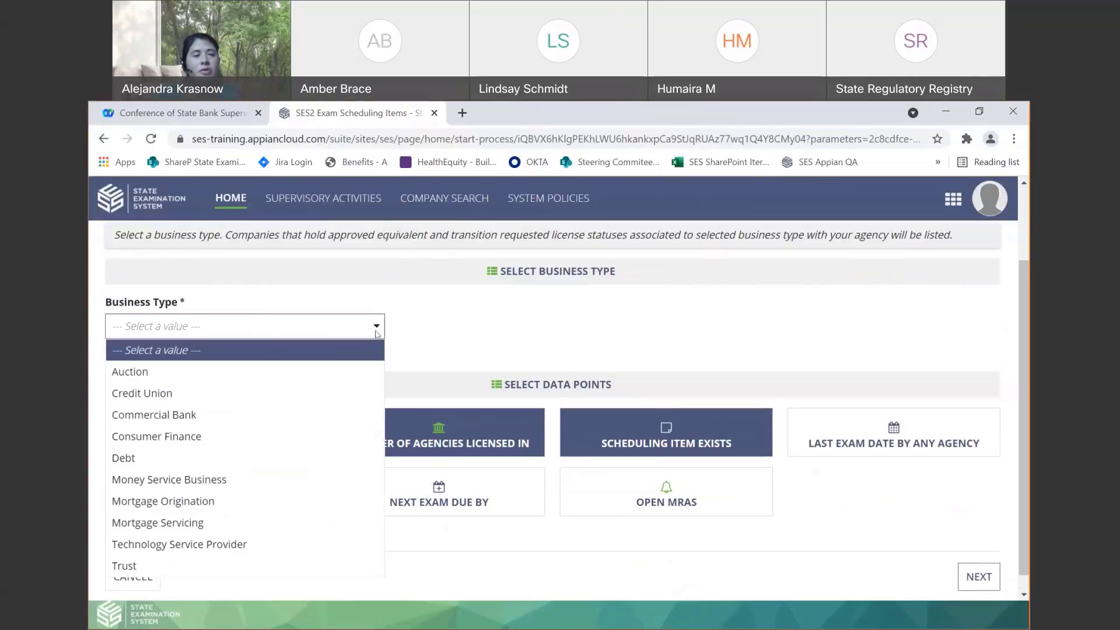
left_click(315, 497)
left_click(310, 496)
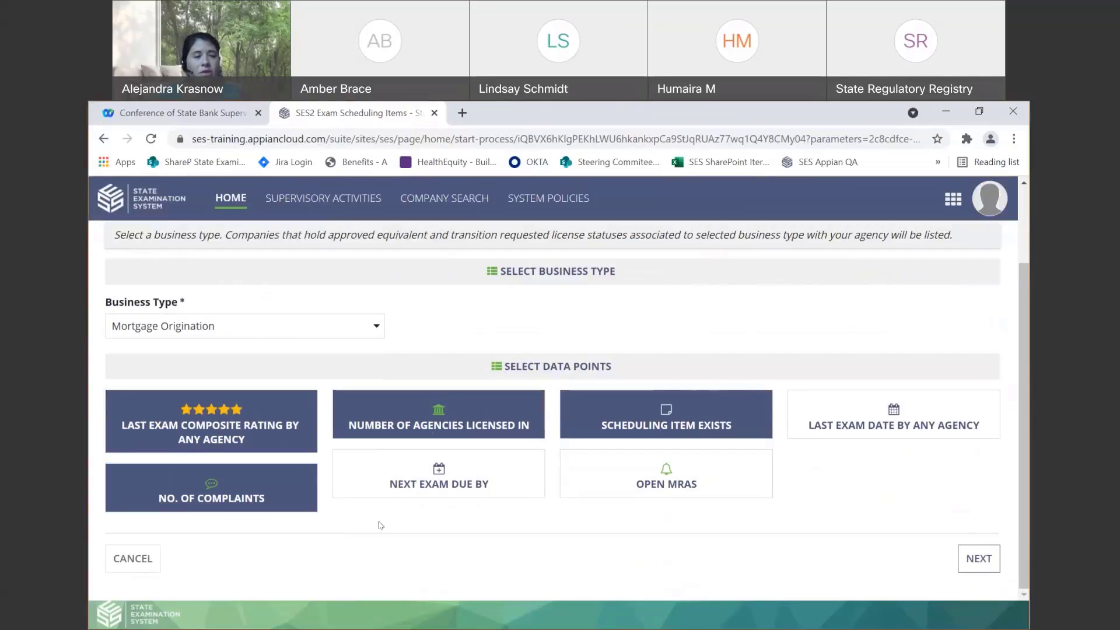
Deselect the No. of Complaints data point and proceed to company selection to review the listed Mortgage Origination companies.
left_click(275, 498)
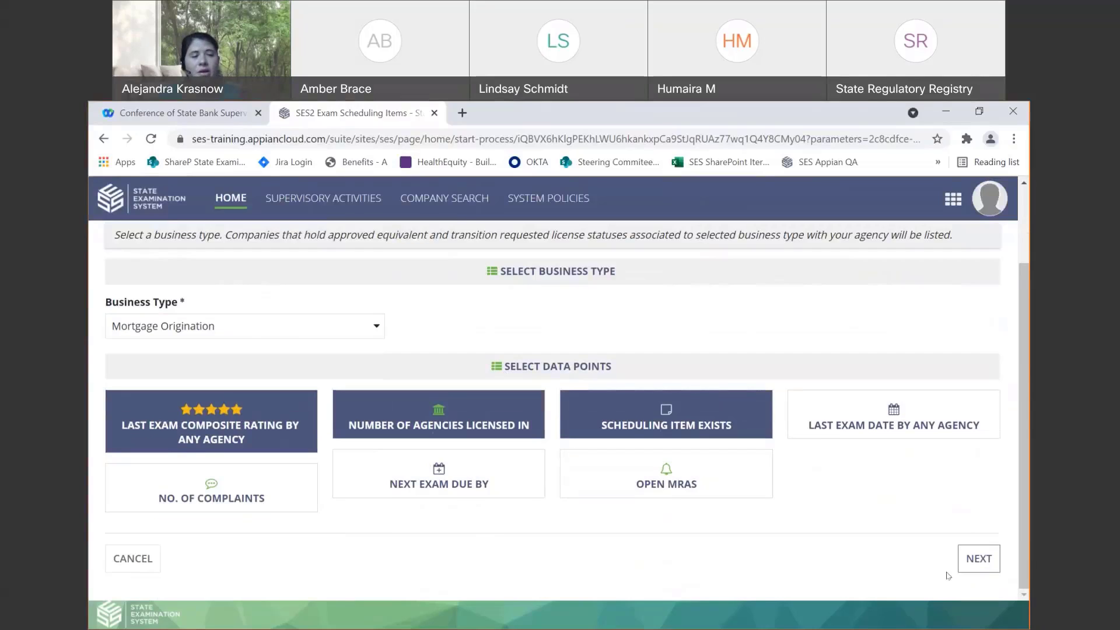
left_click(978, 562)
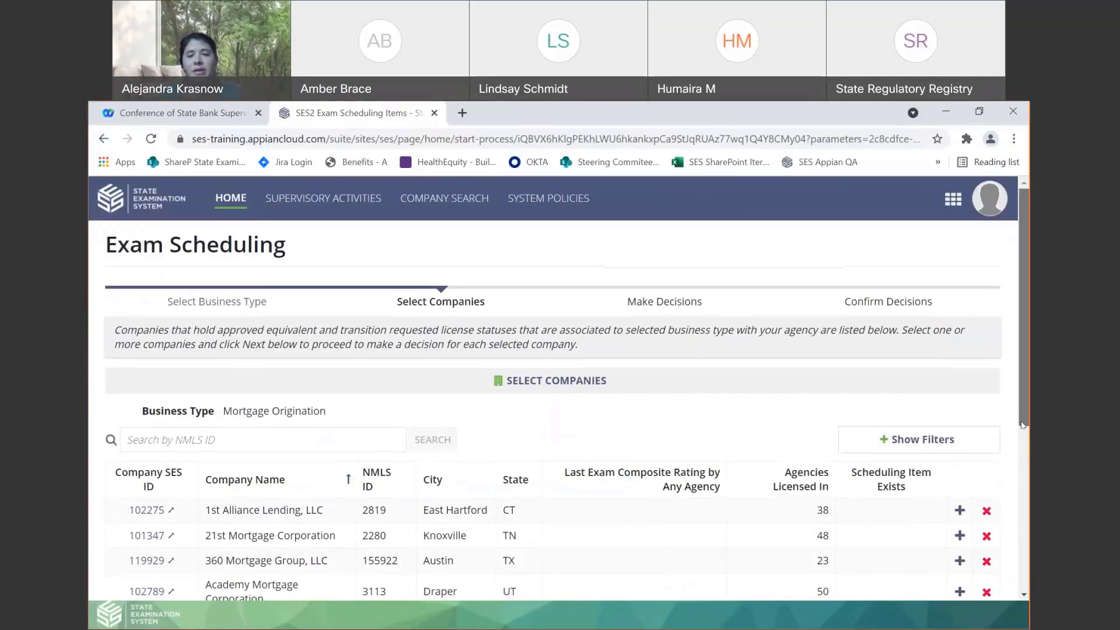
left_click_drag(1020, 422, 1022, 432)
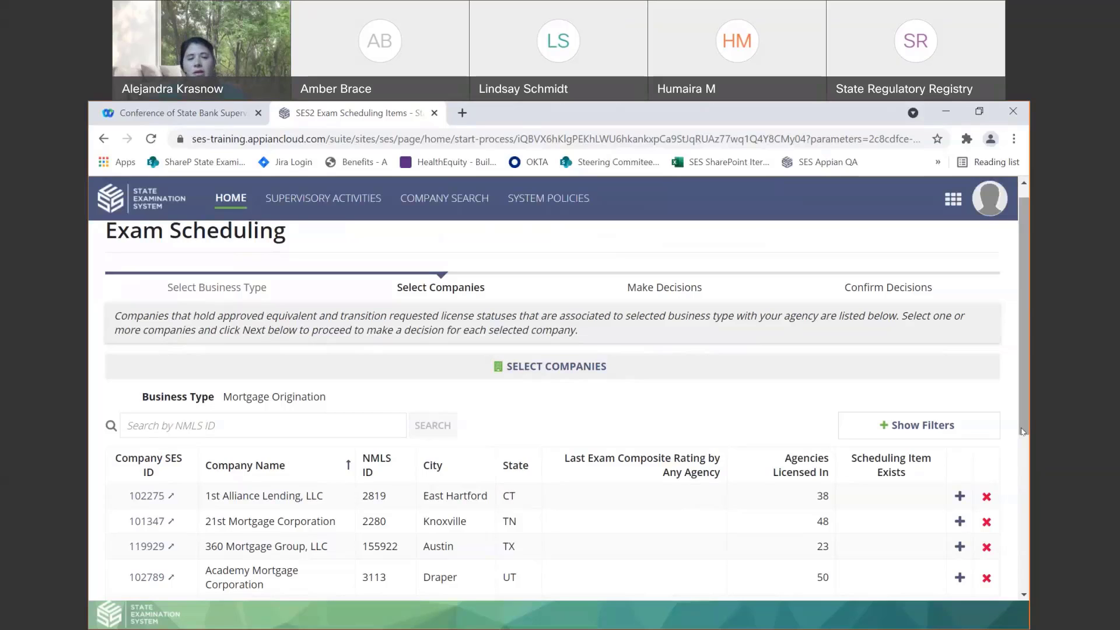
left_click_drag(1022, 431, 1004, 490)
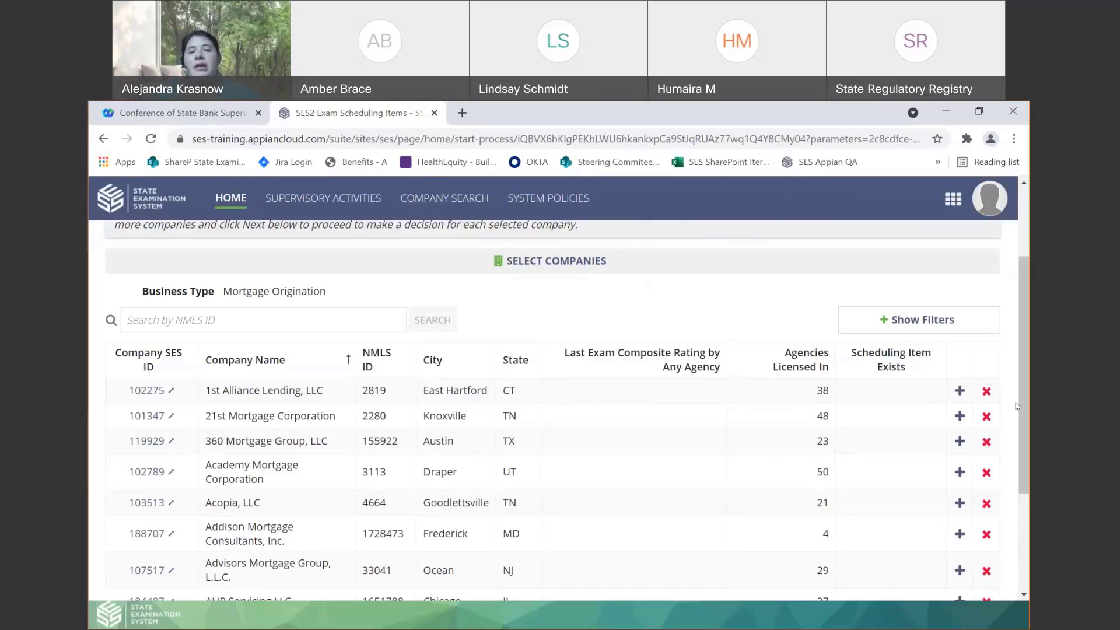
scroll(1019, 373, "up", 2)
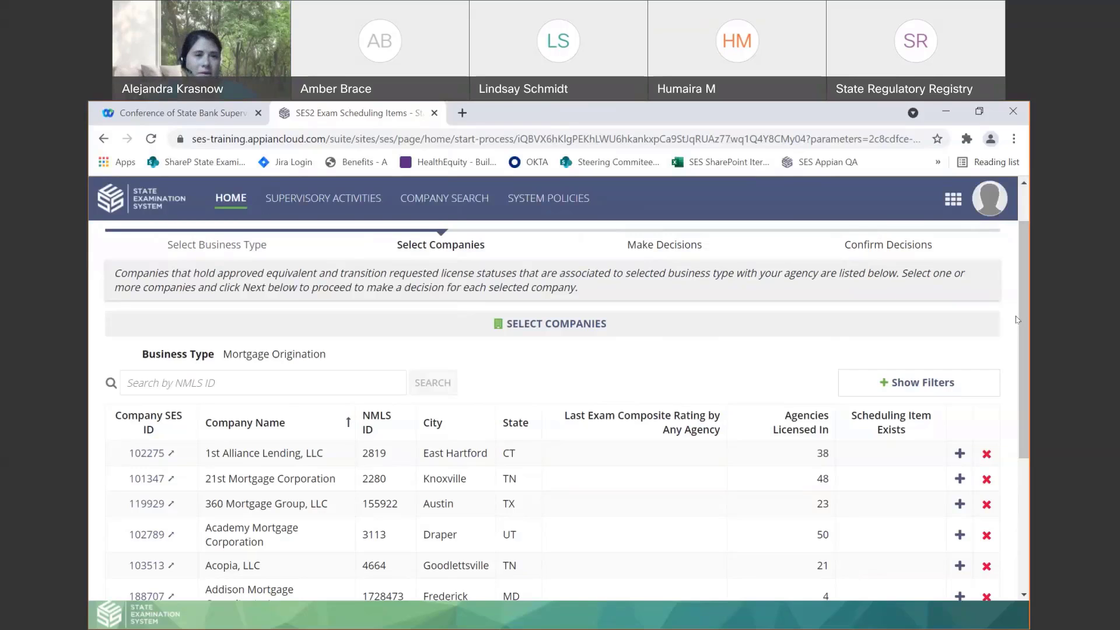
scroll(1017, 319, "down", 3)
scroll(979, 355, "up", 1)
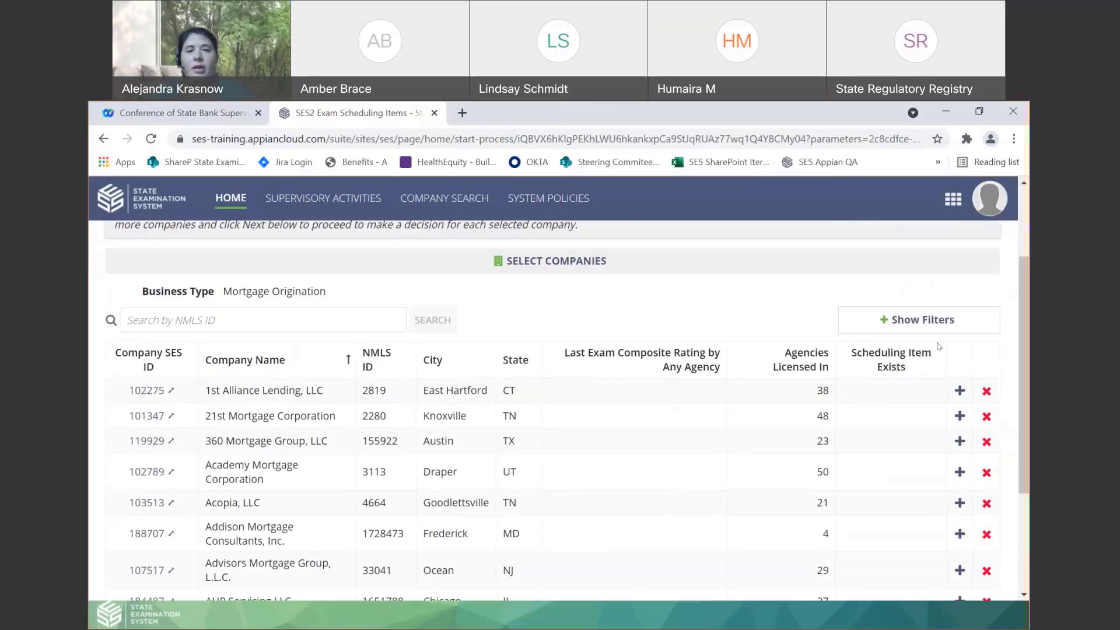
Switch to the PowerPoint slide show and advance to the Company License Status Enhancements slide on what the scheduling feature reflects.
key("alt+Tab")
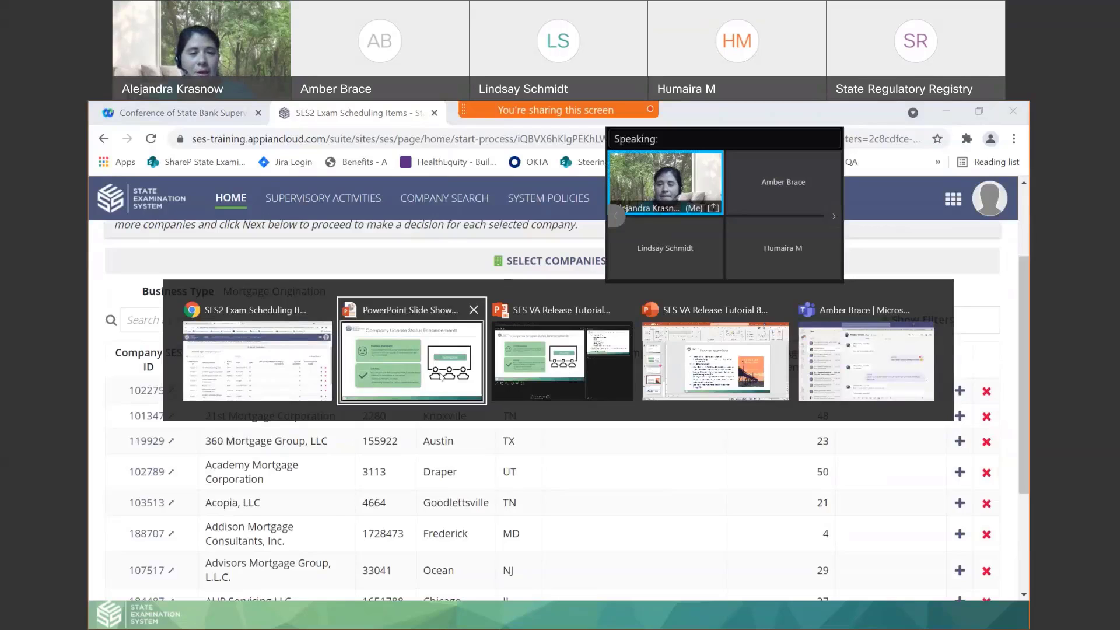
left_click(441, 377)
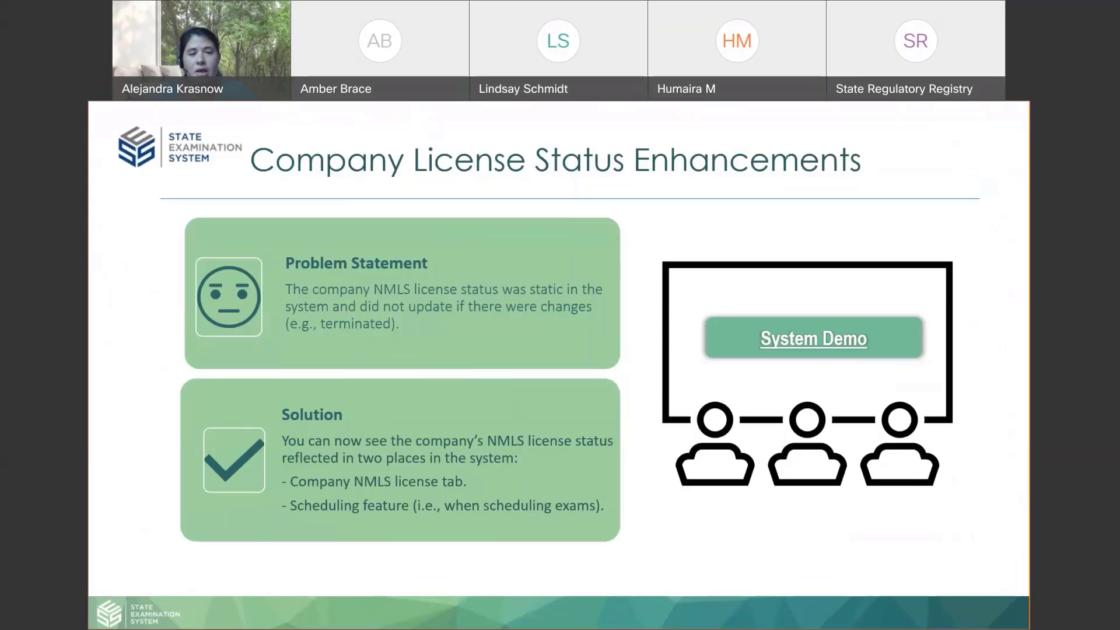
left_click(381, 403)
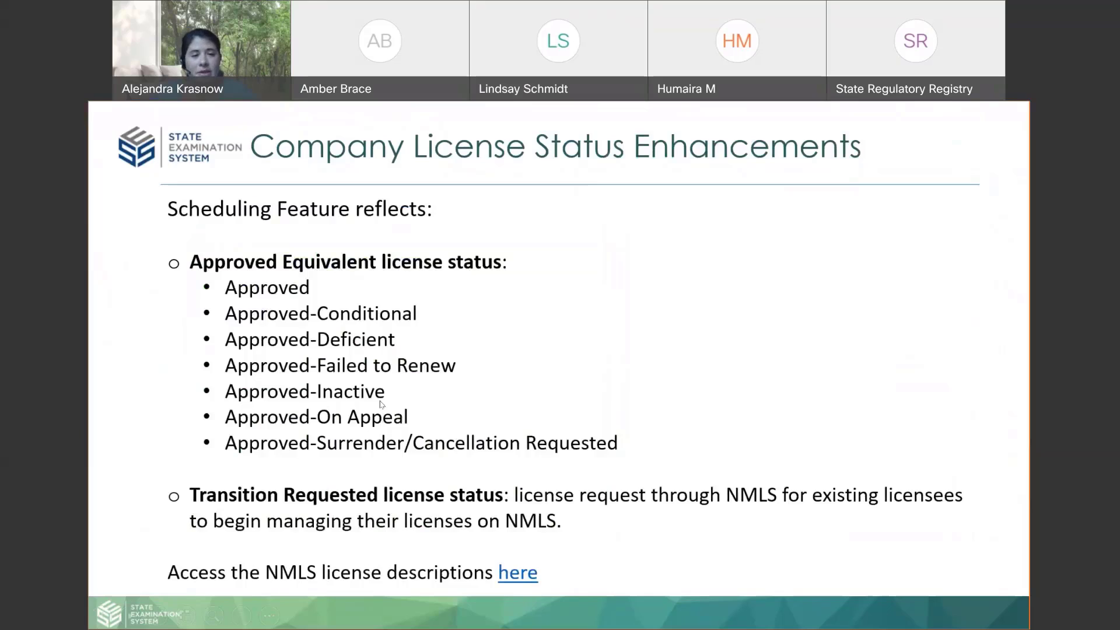